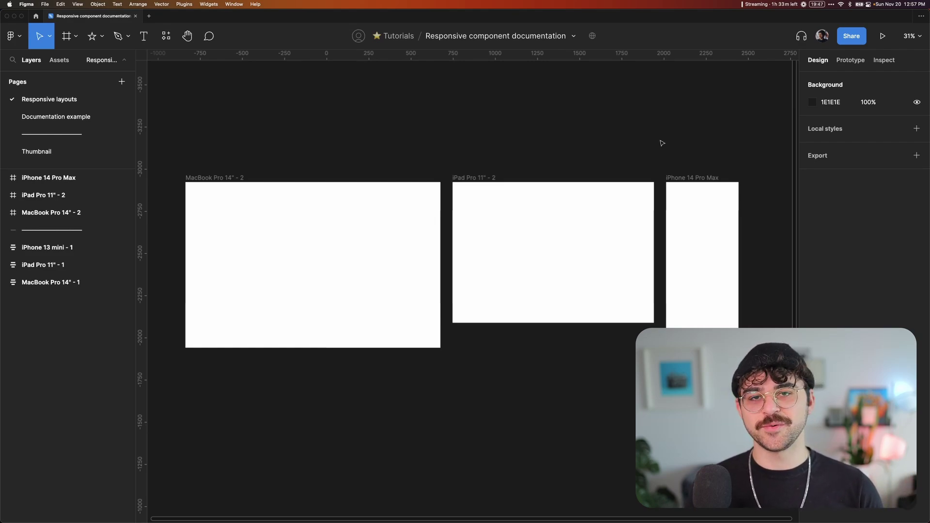
# Step: Look over the three empty MacBook Pro, iPad Pro and iPhone 14 Pro Max frames
pyautogui.hscroll(1, 662, 143)
pyautogui.scroll(-1, 662, 143)
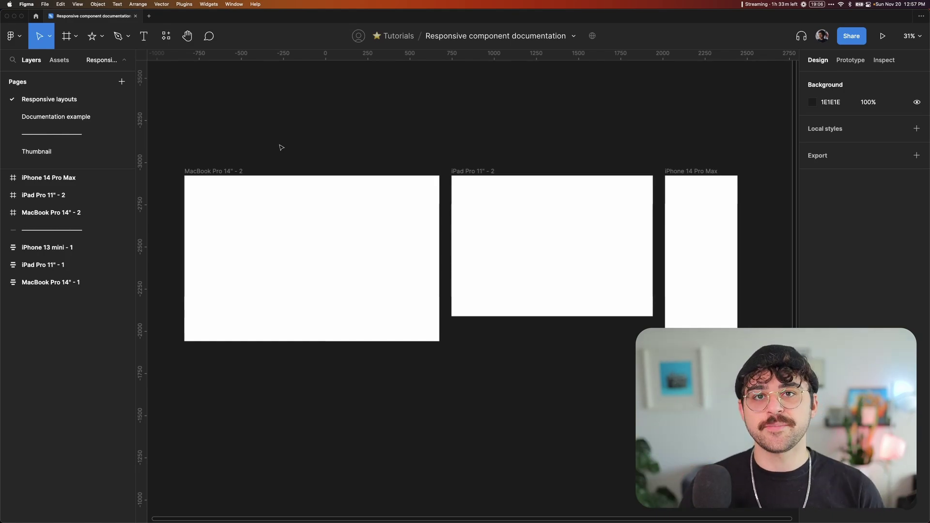
pyautogui.click(209, 172)
pyautogui.click(435, 147)
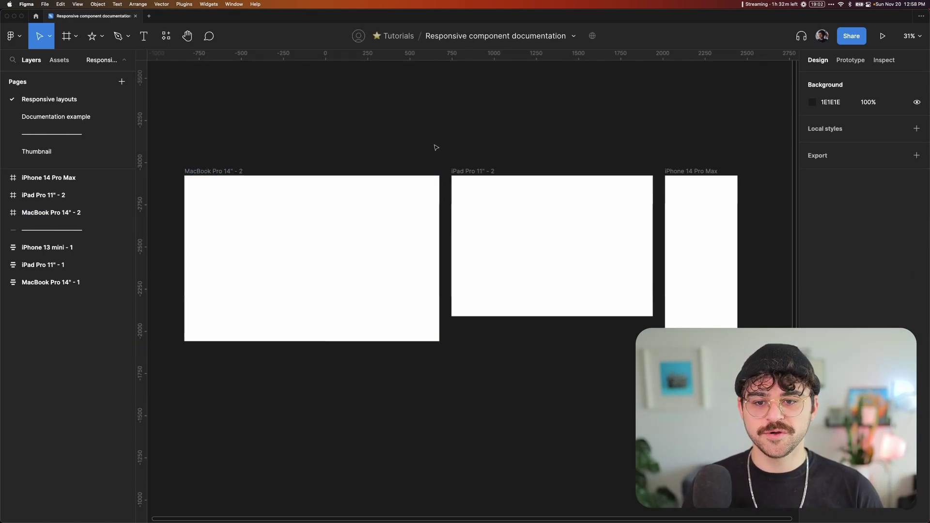
pyautogui.click(456, 169)
pyautogui.click(598, 139)
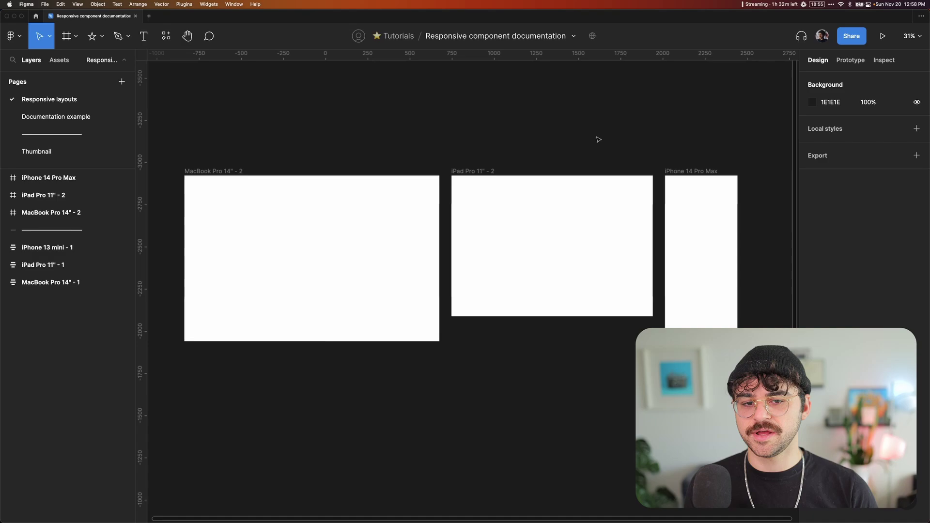
pyautogui.hscroll(-2, 394, 137)
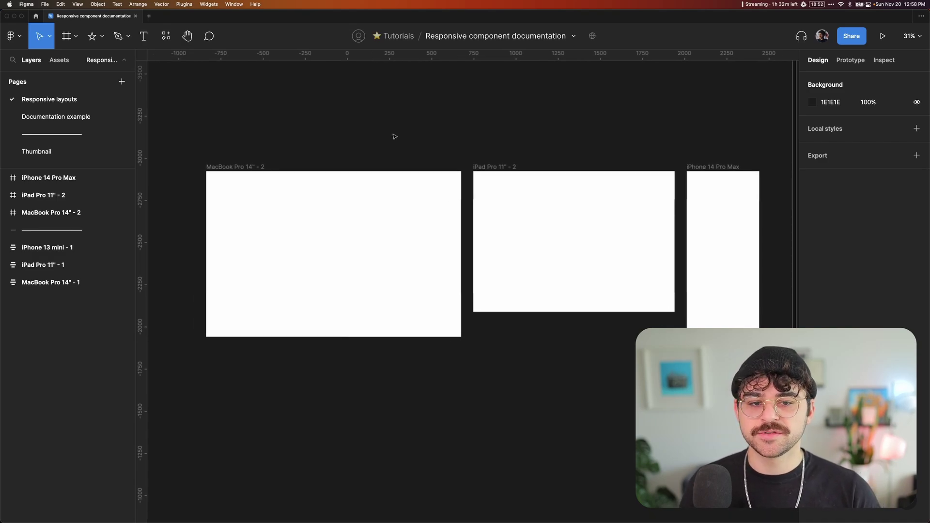
pyautogui.click(390, 211)
pyautogui.click(571, 194)
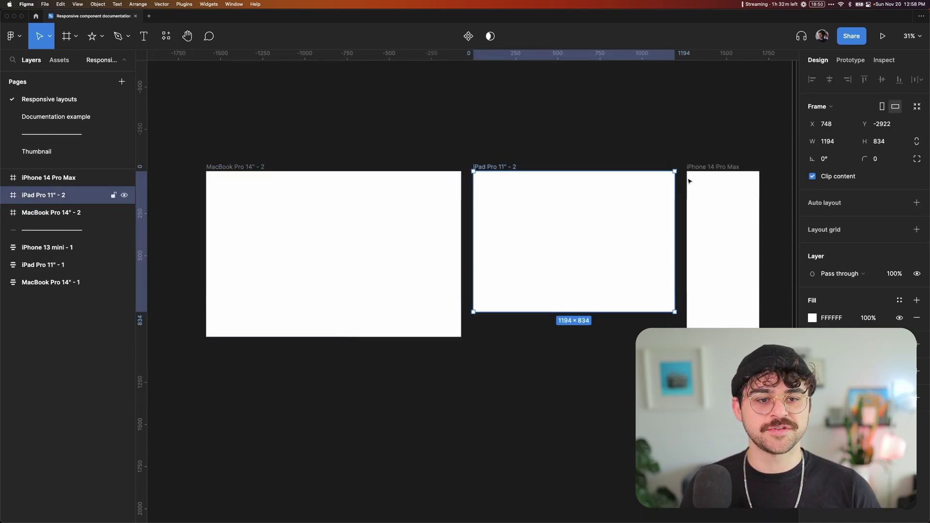
pyautogui.click(688, 172)
pyautogui.moveTo(185, 137); pyautogui.dragTo(758, 363)
pyautogui.click(579, 151)
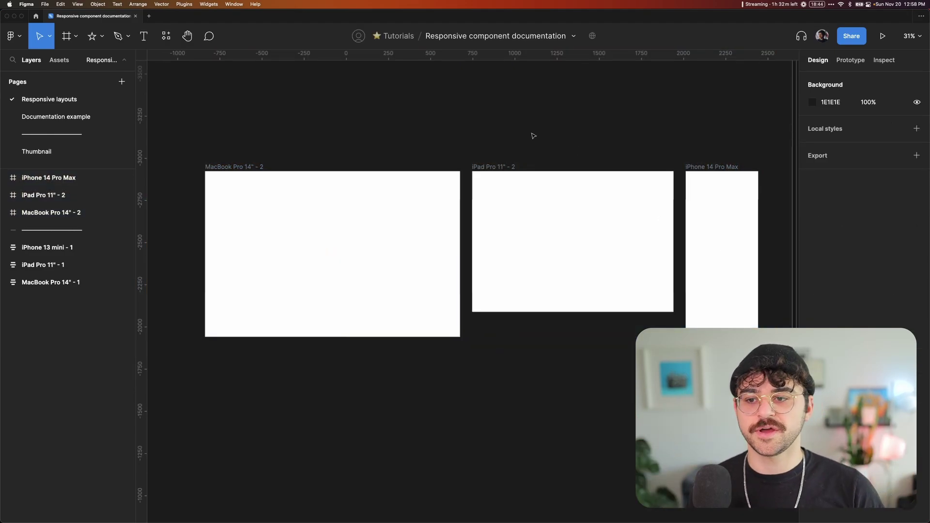
# Step: Add a vertical auto layout with top-center alignment to the MacBook Pro 14" - 2 frame
pyautogui.scroll(5, 305, 146)
pyautogui.hscroll(-3, 304, 146)
pyautogui.scroll(-1, 304, 146)
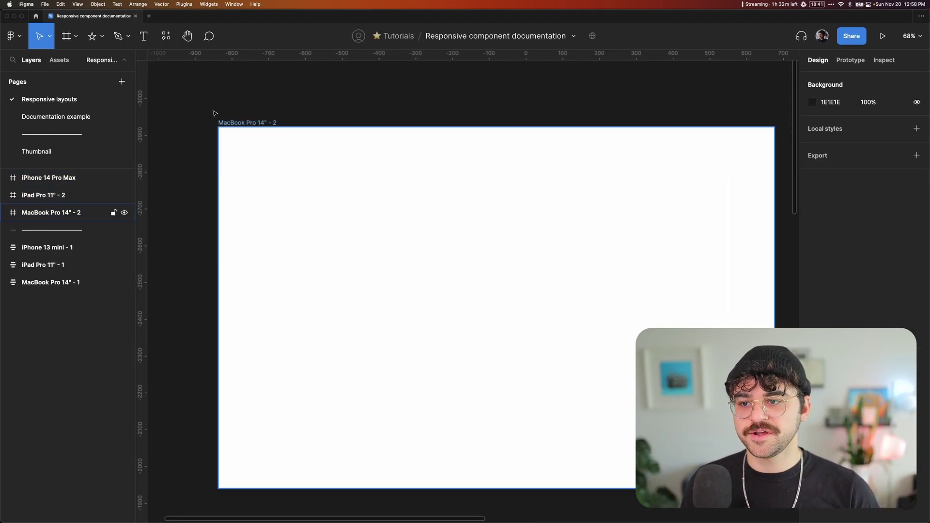
pyautogui.click(267, 111)
pyautogui.hotkey('shift', 'a')
pyautogui.scroll(-1, 257, 105)
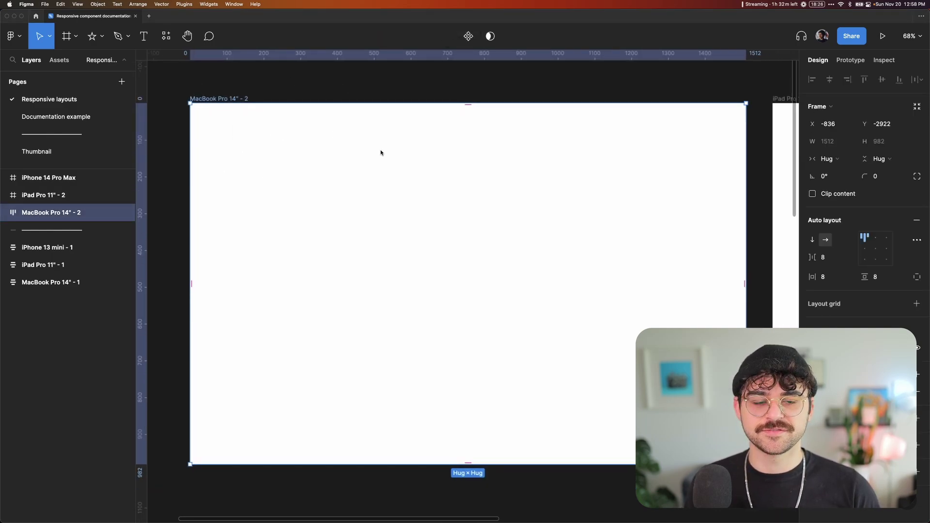
pyautogui.click(875, 237)
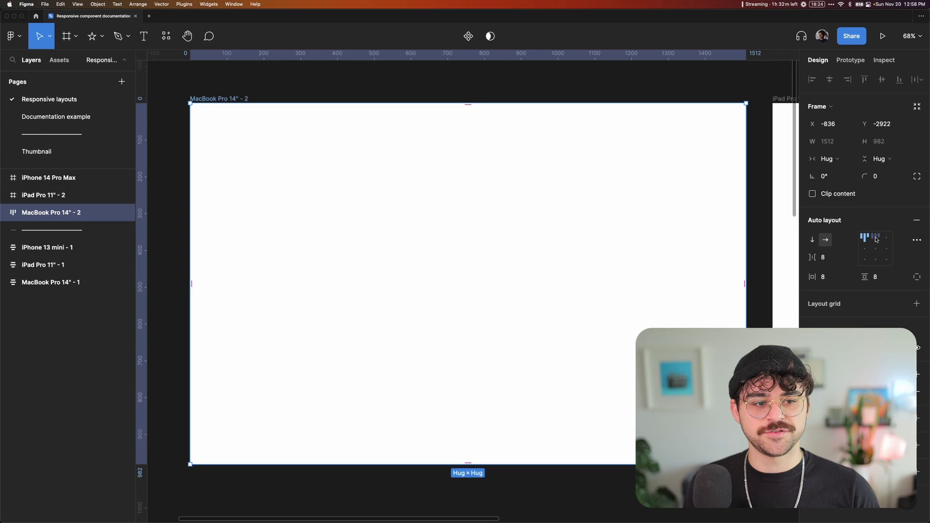
pyautogui.click(813, 240)
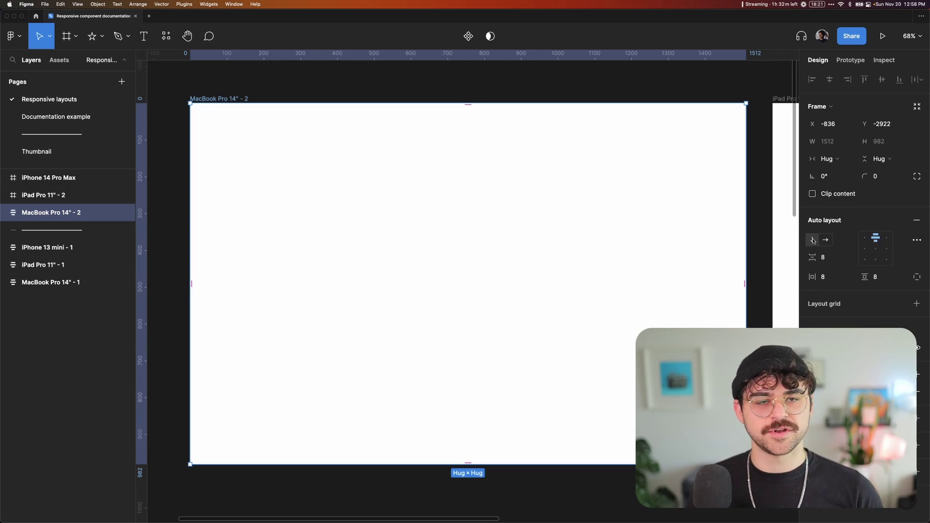
# Step: Change the MacBook frame's width and height sizing from hugging contents to fixed
pyautogui.click(827, 159)
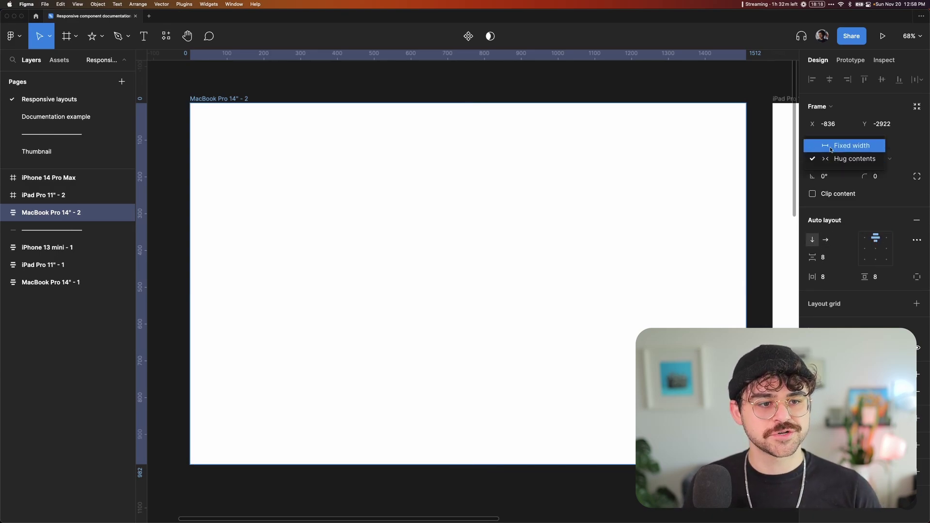
pyautogui.click(844, 146)
pyautogui.click(878, 159)
pyautogui.click(867, 148)
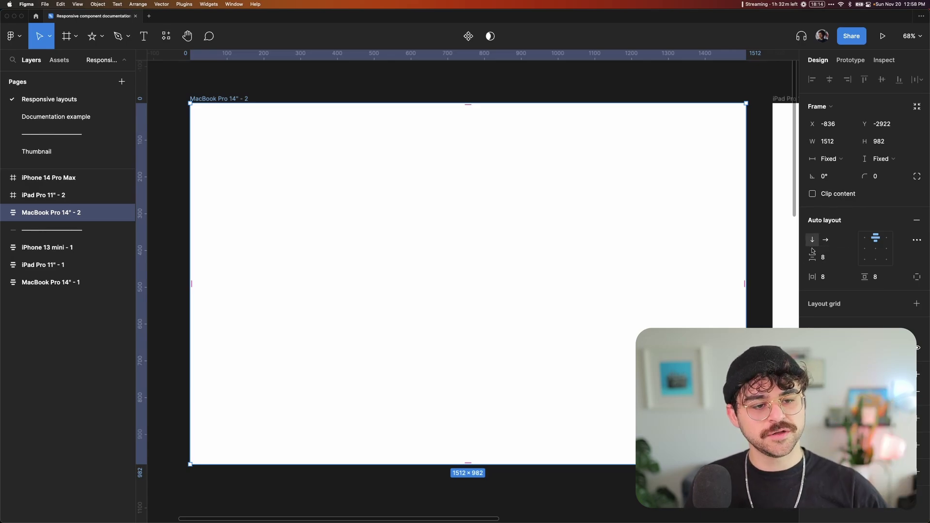
# Step: Set the MacBook frame's item spacing to 64 and its horizontal and vertical padding to 0
pyautogui.click(840, 258)
pyautogui.write('64')
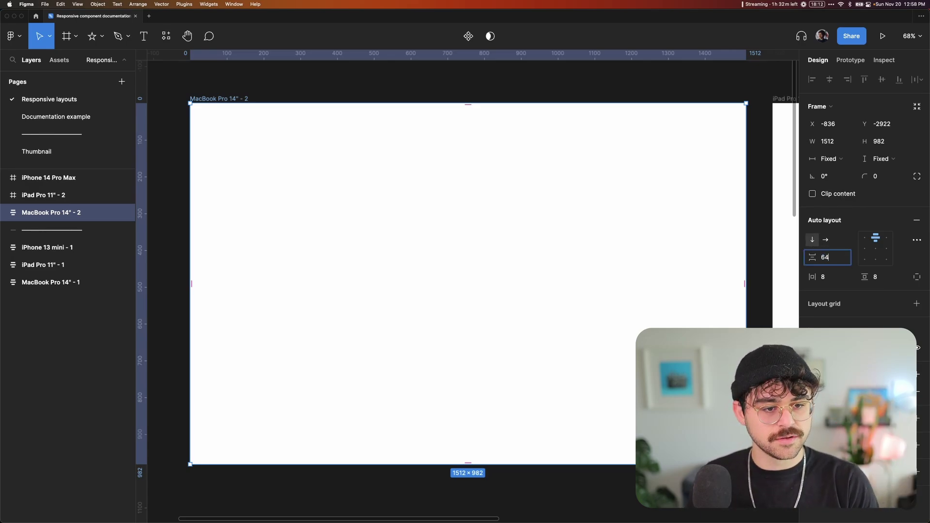
pyautogui.press('Return')
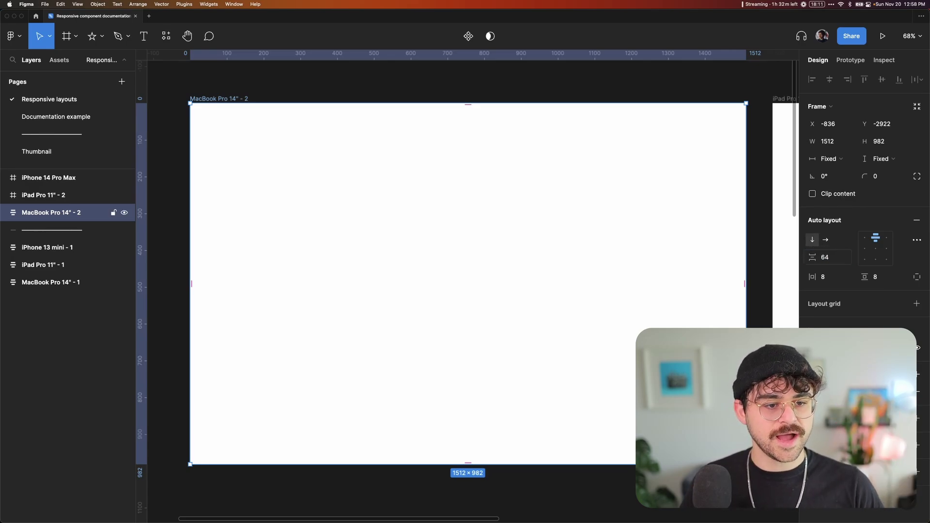
pyautogui.keyDown('super'); pyautogui.click(839, 279); pyautogui.keyUp('super')
pyautogui.write('0')
pyautogui.press('Return')
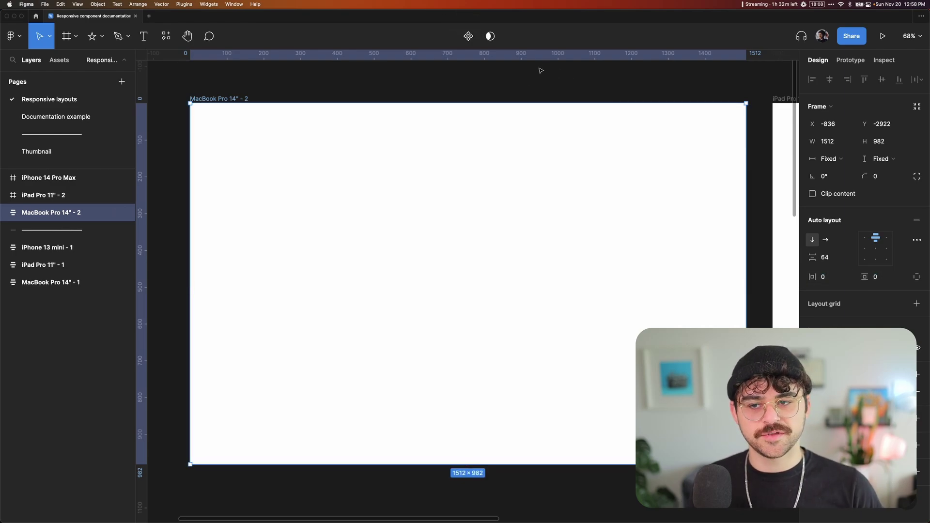
# Step: Add a frame inside the MacBook frame that fills the container's width and has a fixed height of 64
pyautogui.click(519, 85)
pyautogui.press('f')
pyautogui.click(204, 112)
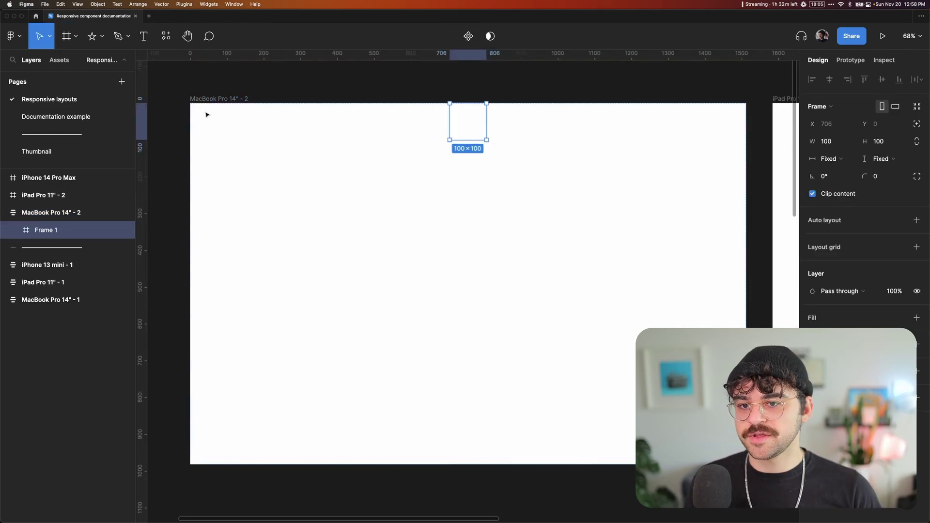
pyautogui.click(838, 154)
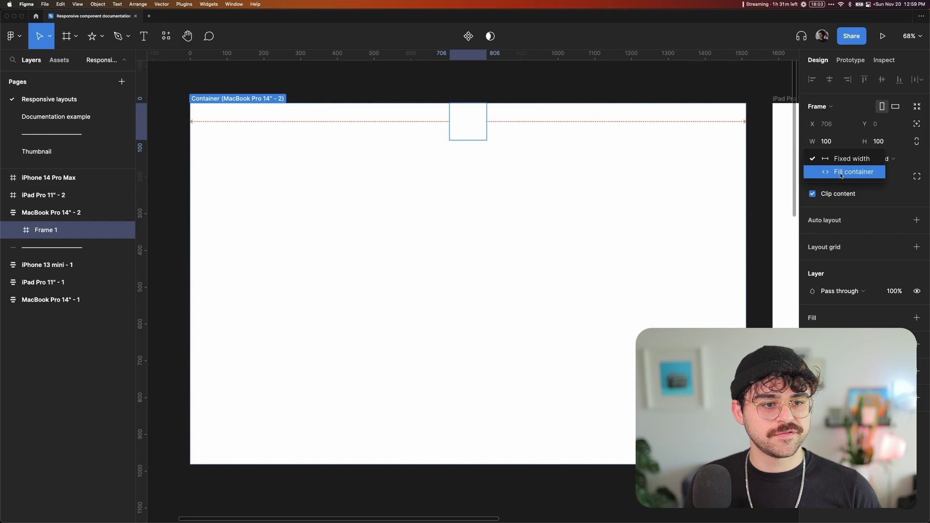
pyautogui.click(848, 171)
pyautogui.click(884, 155)
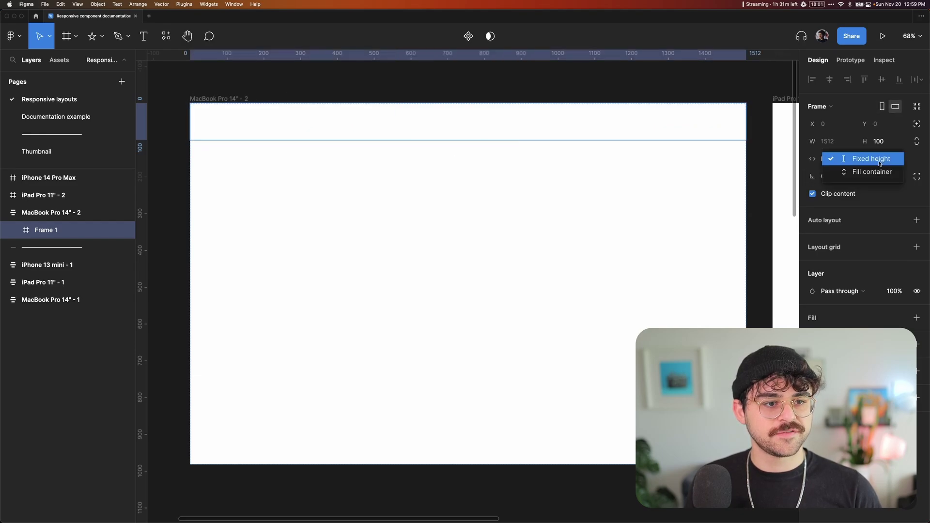
pyautogui.click(883, 158)
pyautogui.click(890, 140)
pyautogui.write('64')
pyautogui.press('Return')
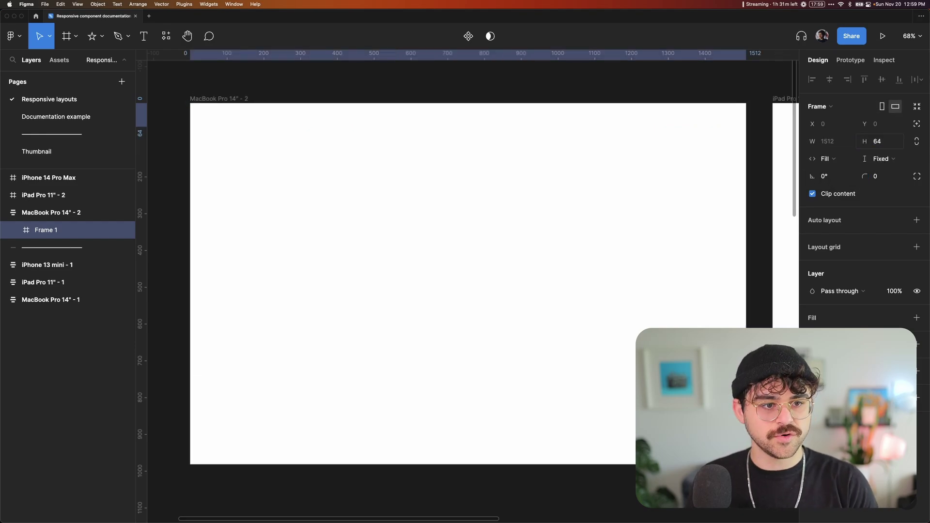
# Step: Give the new bar frame a horizontal auto layout with fixed height, centered alignment and Auto spacing between items
pyautogui.hotkey('shift', 'a')
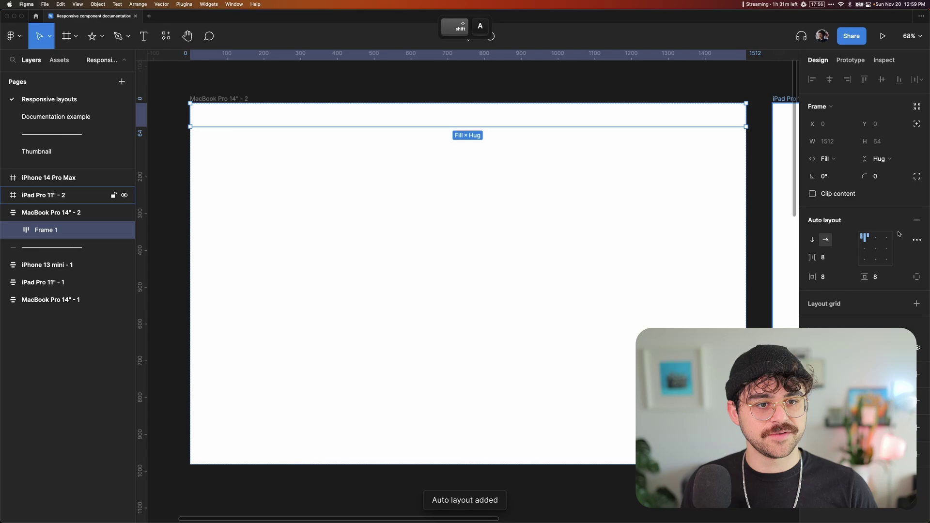
pyautogui.click(878, 158)
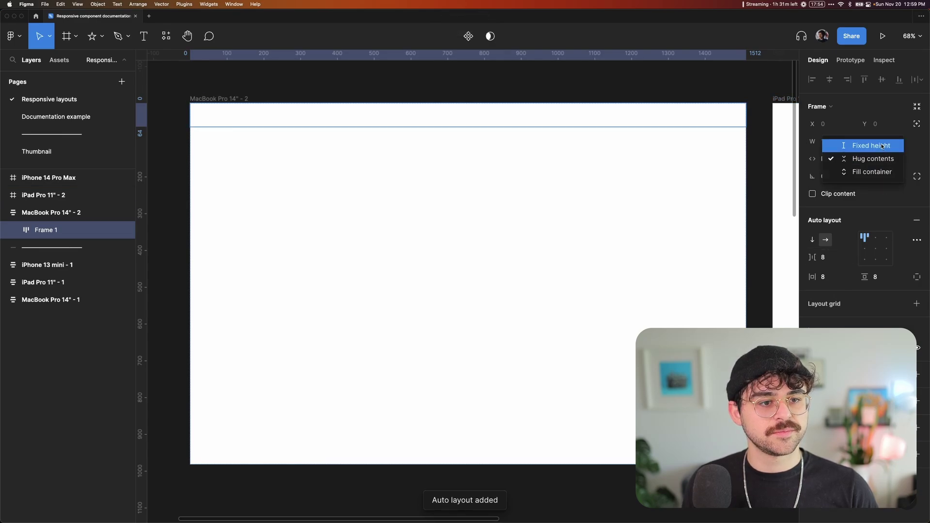
pyautogui.click(867, 143)
pyautogui.click(876, 248)
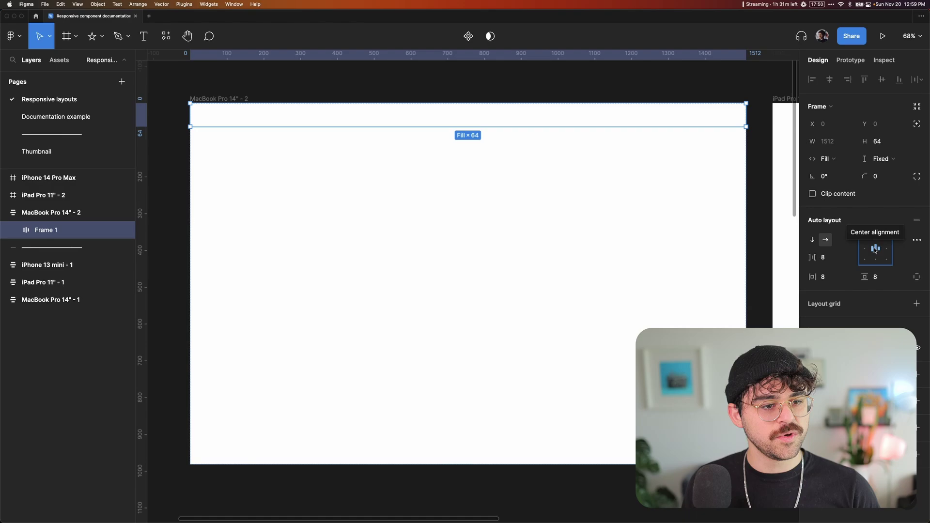
pyautogui.doubleClick(878, 250)
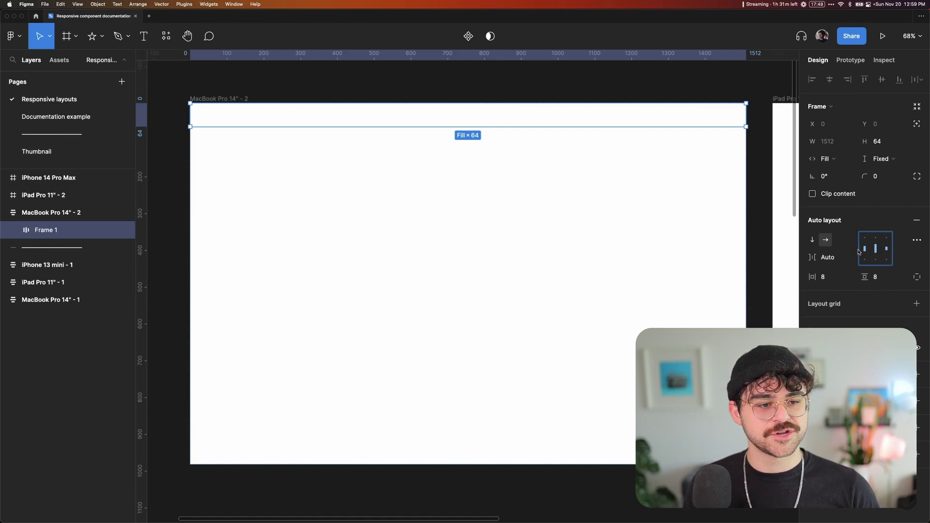
# Step: Set the bar frame's horizontal padding to 32 and its vertical padding to 16
pyautogui.click(826, 277)
pyautogui.write('32')
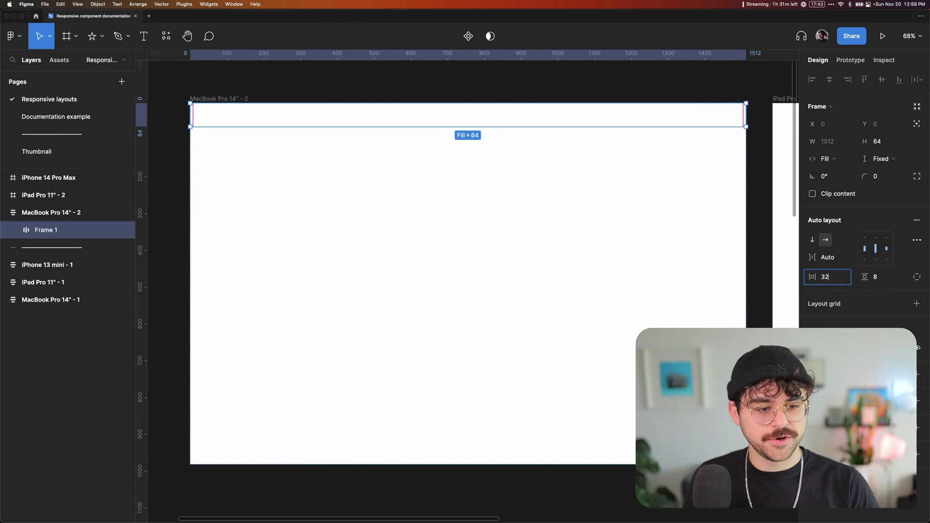
pyautogui.press('Tab')
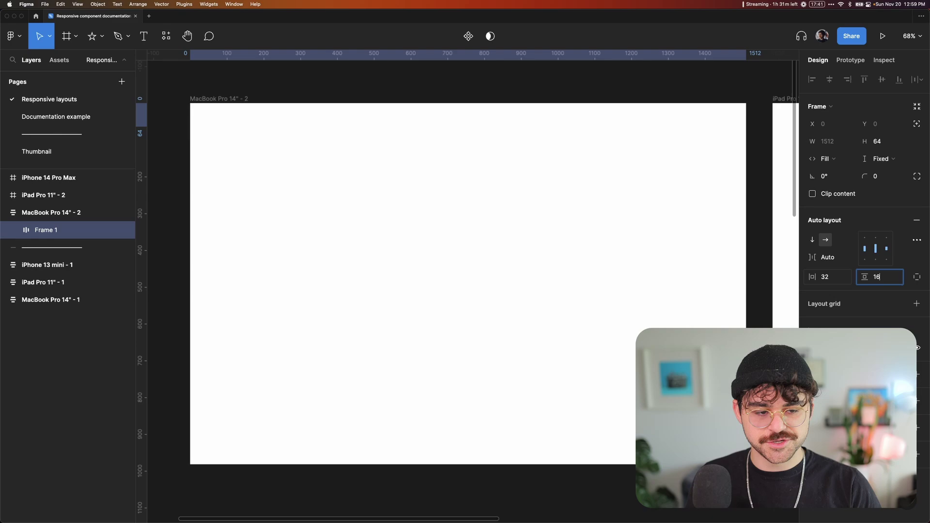
pyautogui.write('16')
pyautogui.press('Return')
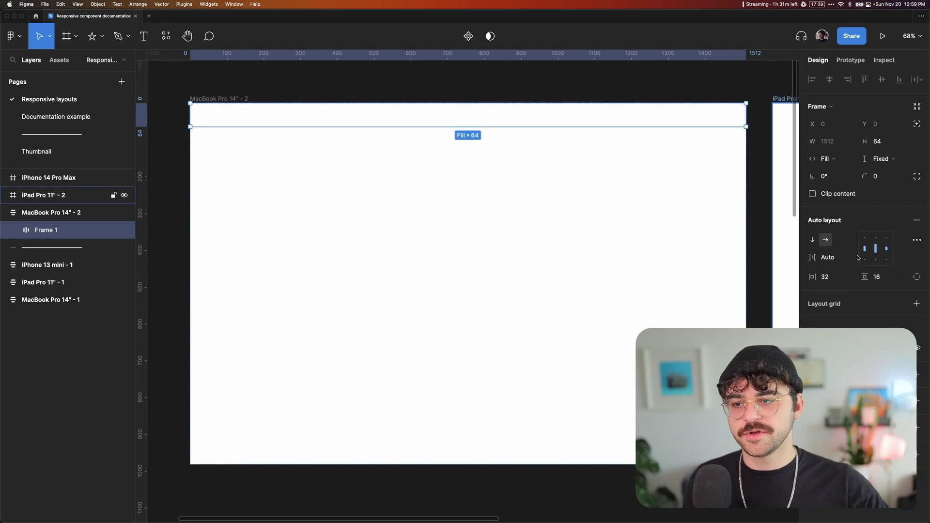
# Step: Place a small frame inside the bar frame, constrain its proportions and size it to 24 × 24
pyautogui.click(322, 80)
pyautogui.click(307, 116)
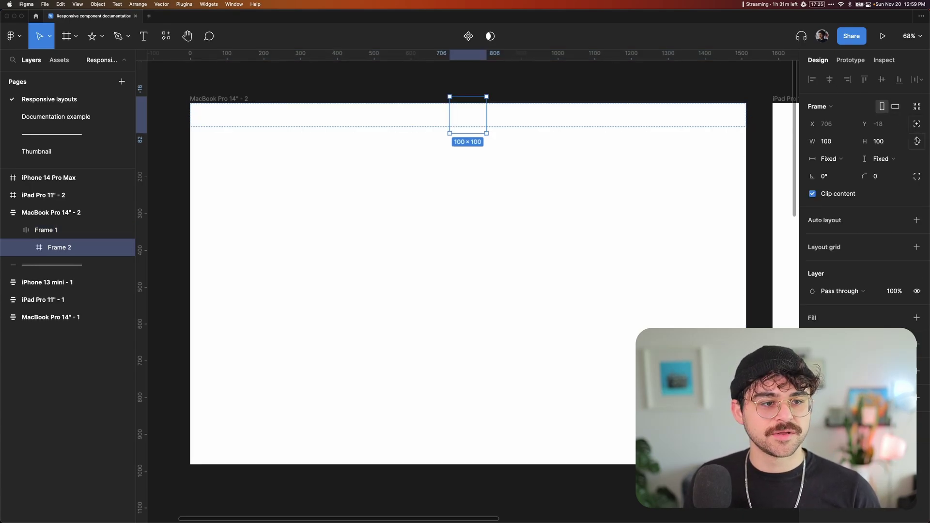
pyautogui.click(916, 141)
pyautogui.click(879, 141)
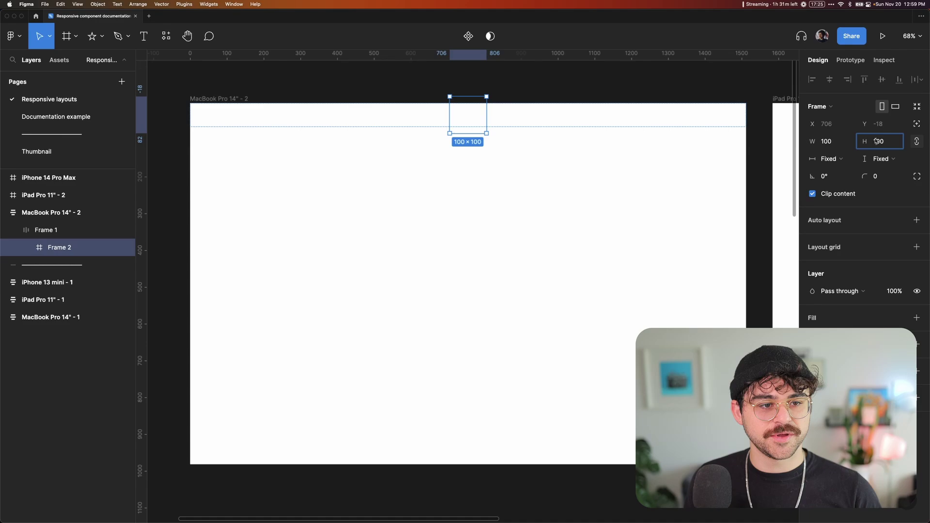
pyautogui.write('24')
pyautogui.press('Return')
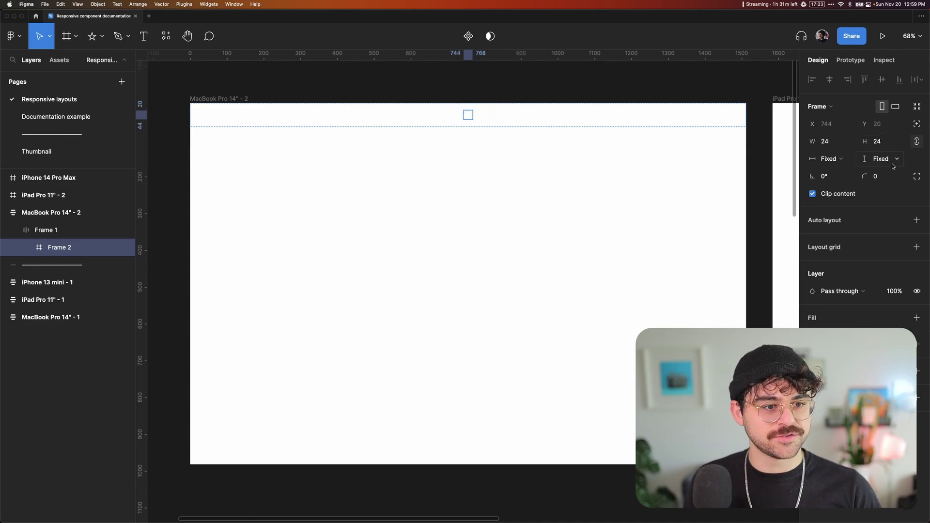
# Step: Turn the small frame into a circle with a corner radius of 99999 and give it the SystemIndigo/Dark fill
pyautogui.click(888, 176)
pyautogui.write('99999')
pyautogui.press('Return')
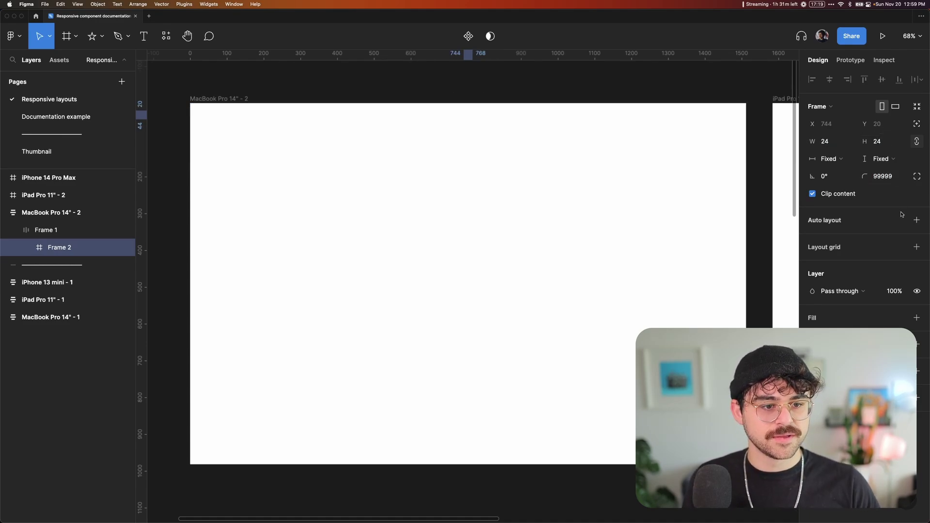
pyautogui.click(898, 247)
pyautogui.click(916, 247)
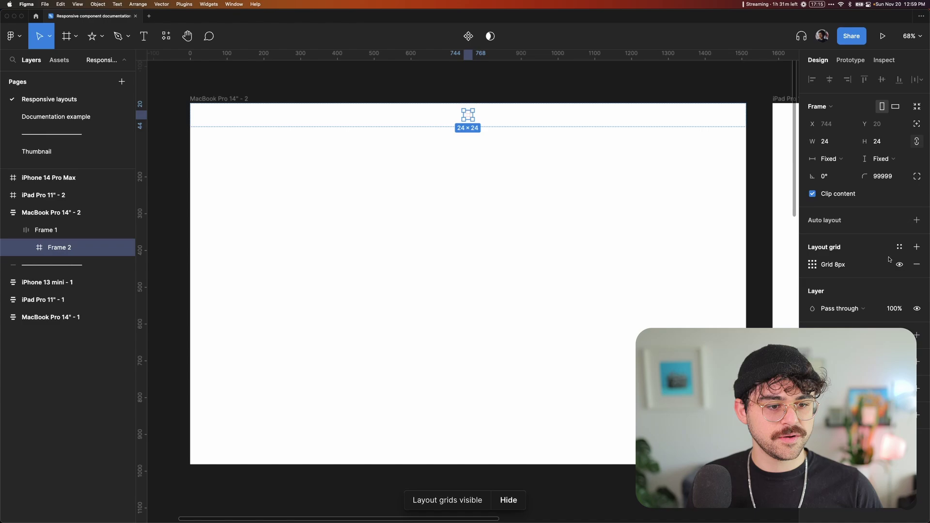
pyautogui.click(915, 265)
pyautogui.click(916, 318)
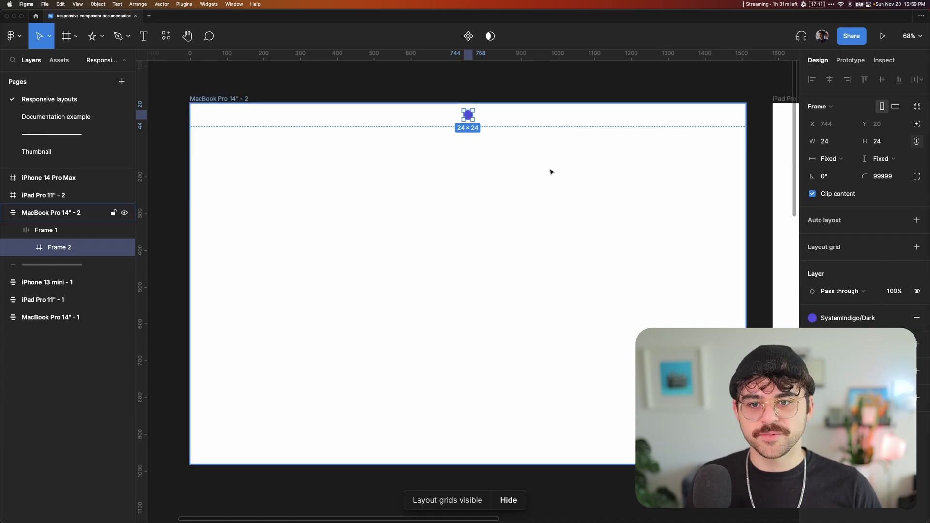
# Step: Add a second frame inside the bar frame, beside the indigo circle, and rename it Links
pyautogui.click(495, 120)
pyautogui.press('f')
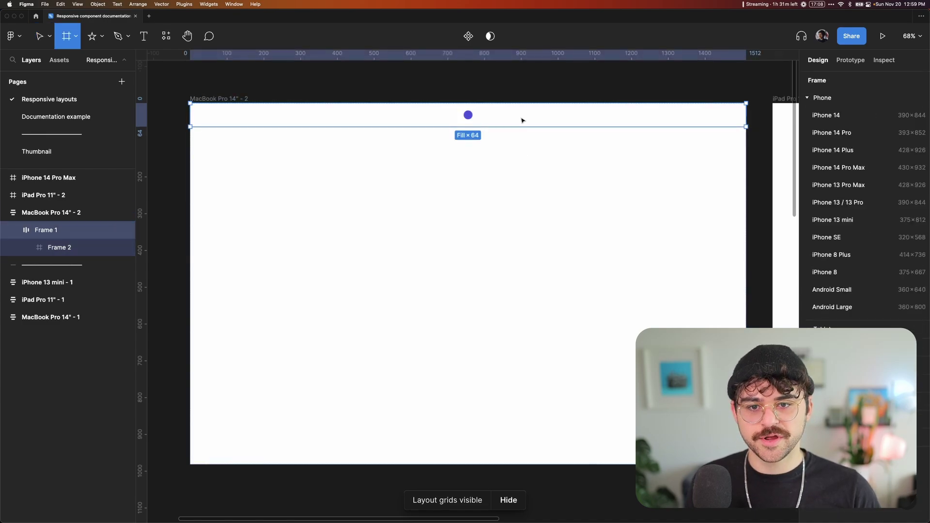
pyautogui.click(575, 119)
pyautogui.press('super+r')
pyautogui.write('Links')
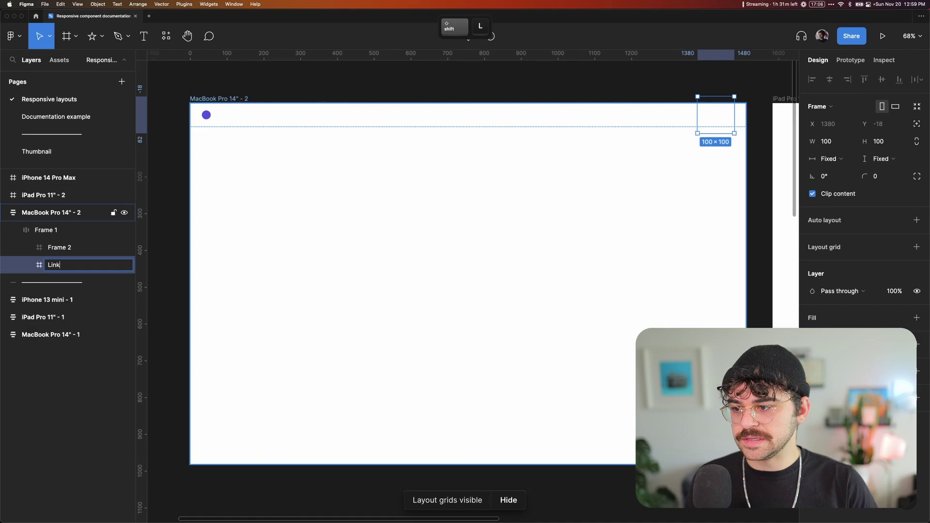
pyautogui.press('Return')
# Step: Rename the indigo circle's frame as Logo and its parent bar frame as Nav
pyautogui.click(57, 248)
pyautogui.press('super+r')
pyautogui.write('Logo')
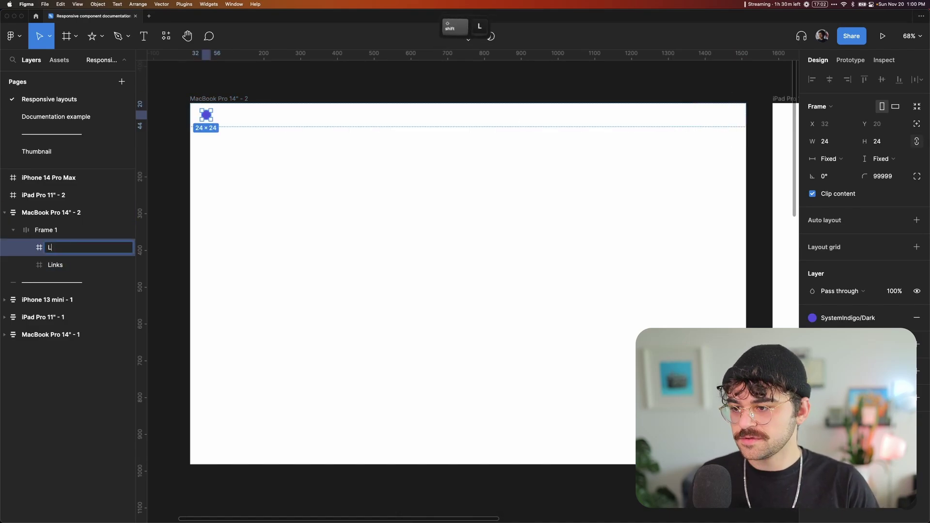
pyautogui.press('Return')
pyautogui.click(50, 231)
pyautogui.press('super+r')
pyautogui.write('Nav')
pyautogui.press('Return')
# Step: Give the Links frame a horizontal auto layout with centered alignment and 16 spacing between items, keeping both dimensions hugging their contents
pyautogui.click(55, 264)
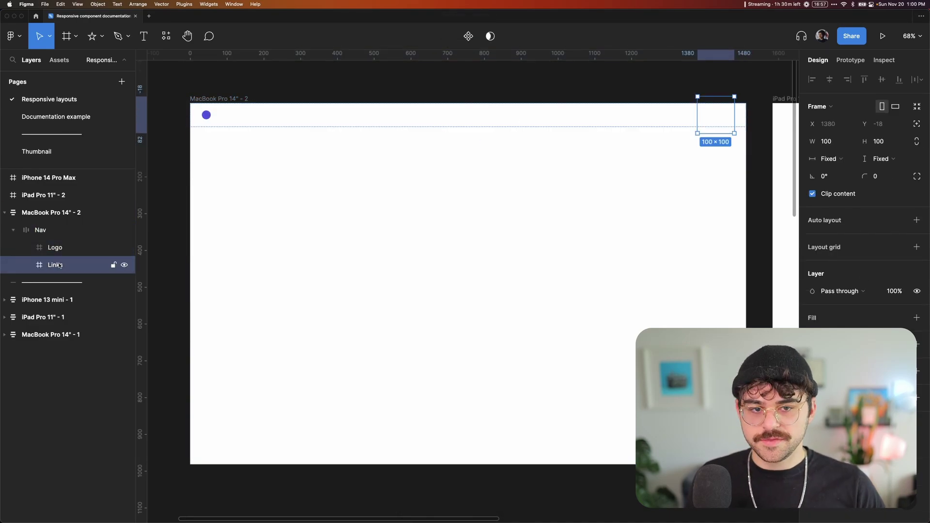
pyautogui.hotkey('shift', 'a')
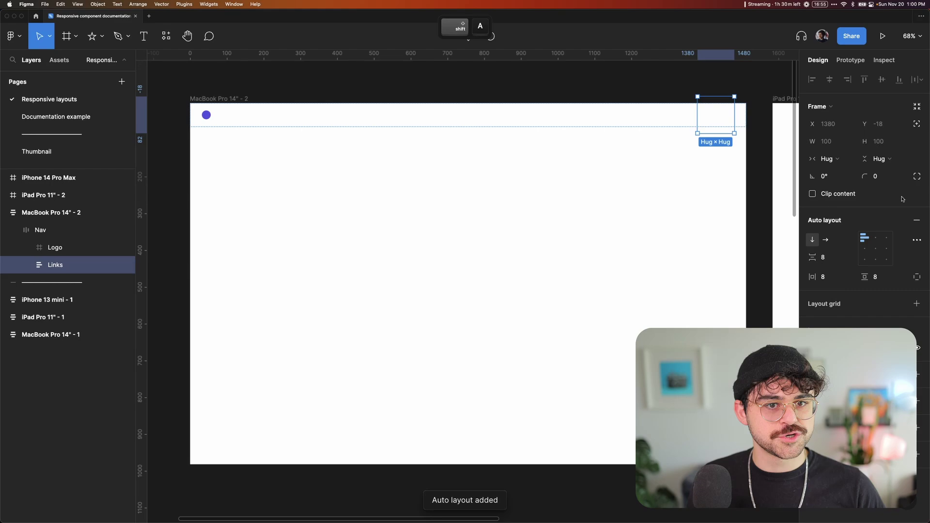
pyautogui.click(875, 248)
pyautogui.click(825, 240)
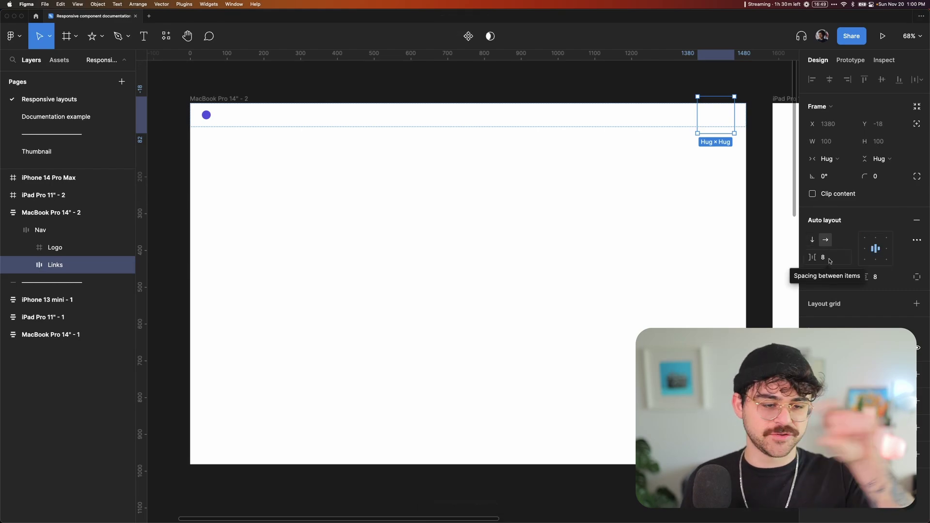
pyautogui.click(835, 262)
pyautogui.write('16')
pyautogui.press('Return')
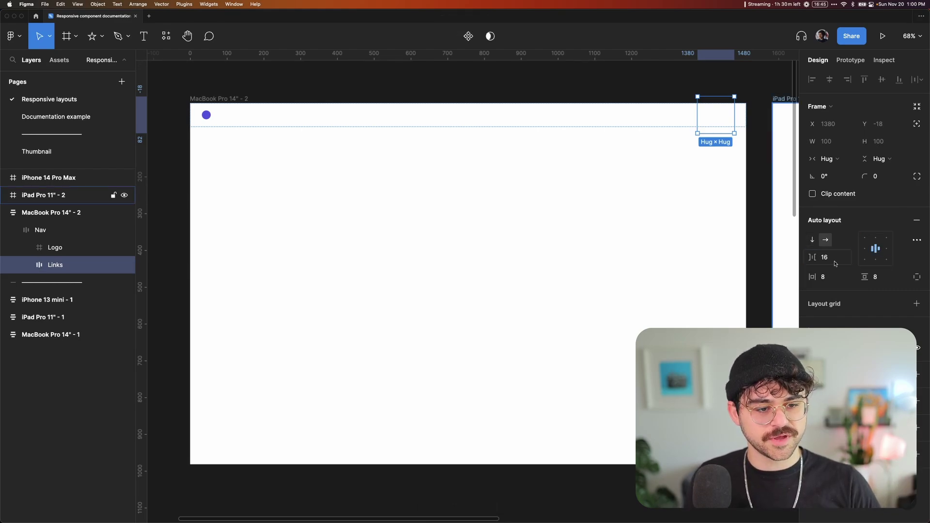
pyautogui.click(832, 158)
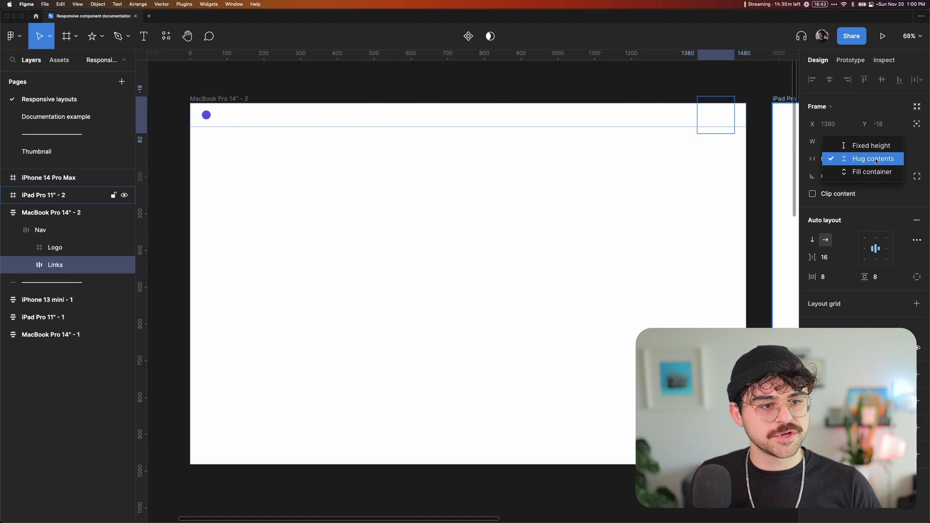
pyautogui.click(834, 159)
# Step: Add an 80 × 16 frame named Link inside Links, with a corner radius of 9999 and the SystemIndigo/Dark fill
pyautogui.press('f')
pyautogui.click(716, 123)
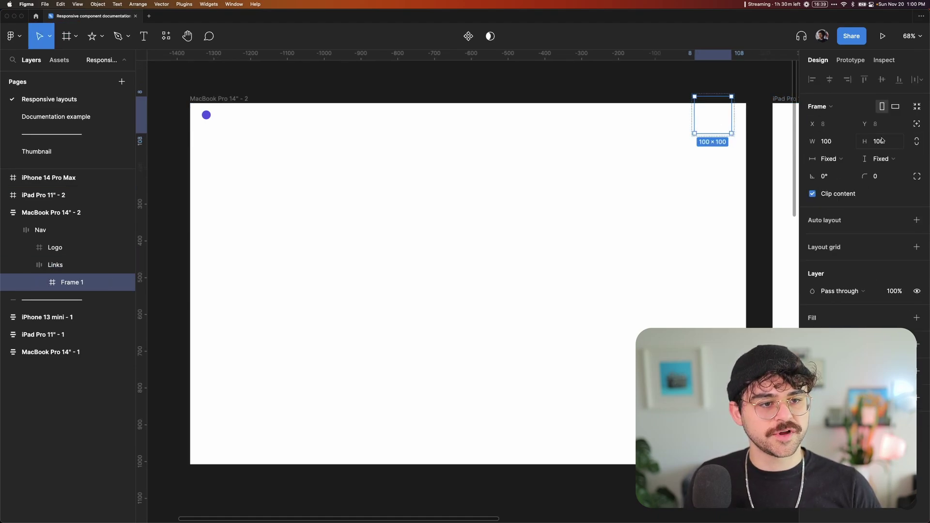
pyautogui.click(828, 140)
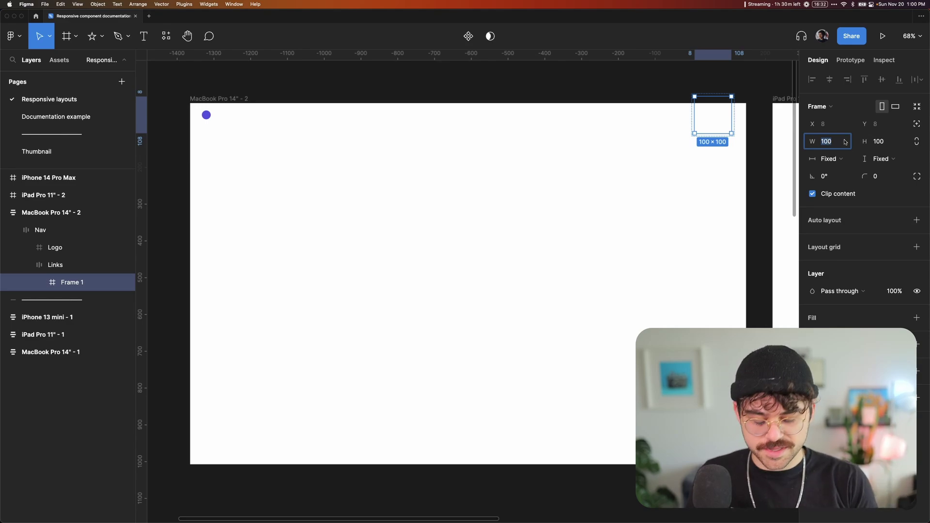
pyautogui.write('80')
pyautogui.press('Tab')
pyautogui.write('16')
pyautogui.press('Return')
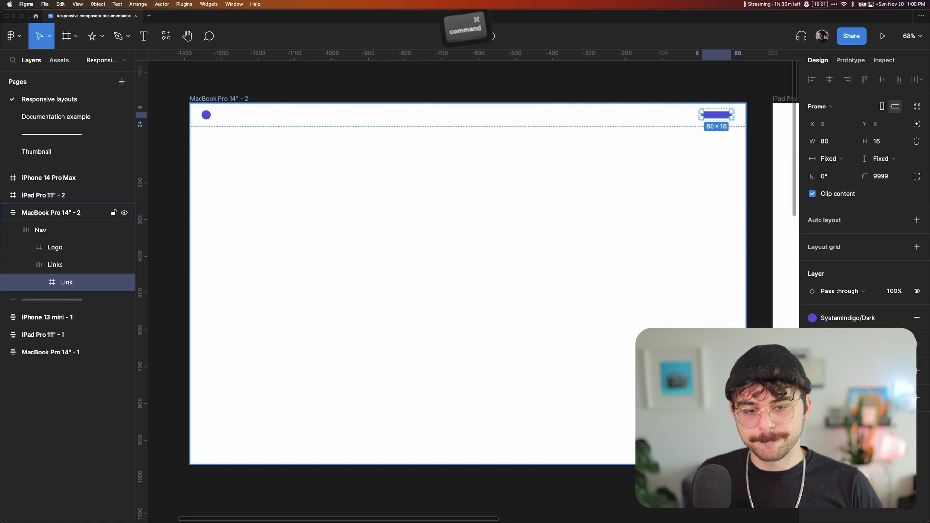
# Step: Duplicate the Link frame twice inside Links for a total of three links
pyautogui.press('super+d')
pyautogui.press('super+d')
pyautogui.click(590, 85)
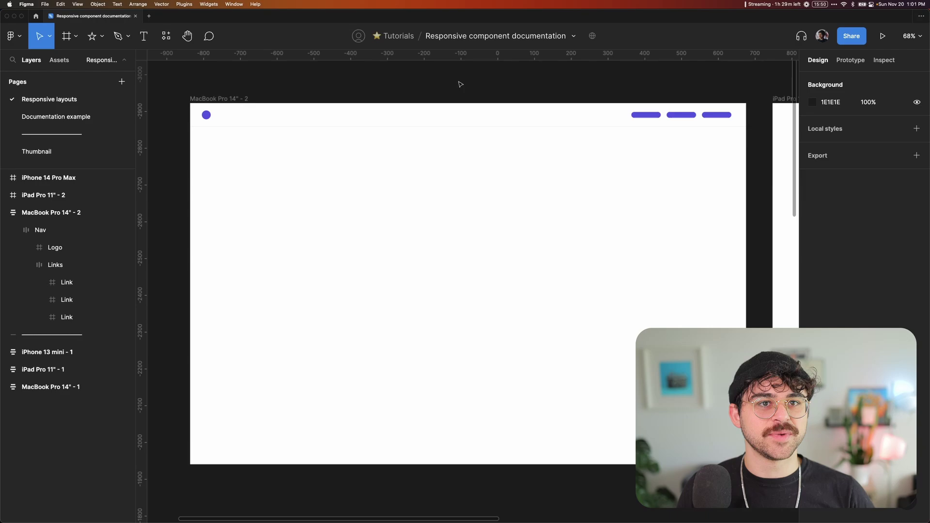
# Step: Try narrowing the MacBook Pro 14" - 2 frame to about 1266 wide to test how the navigation bar adapts
pyautogui.click(666, 124)
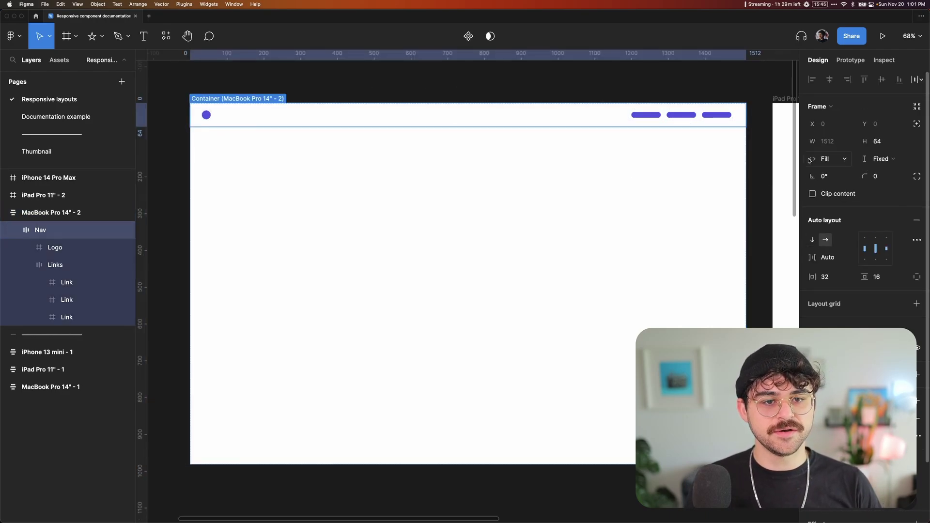
pyautogui.click(504, 141)
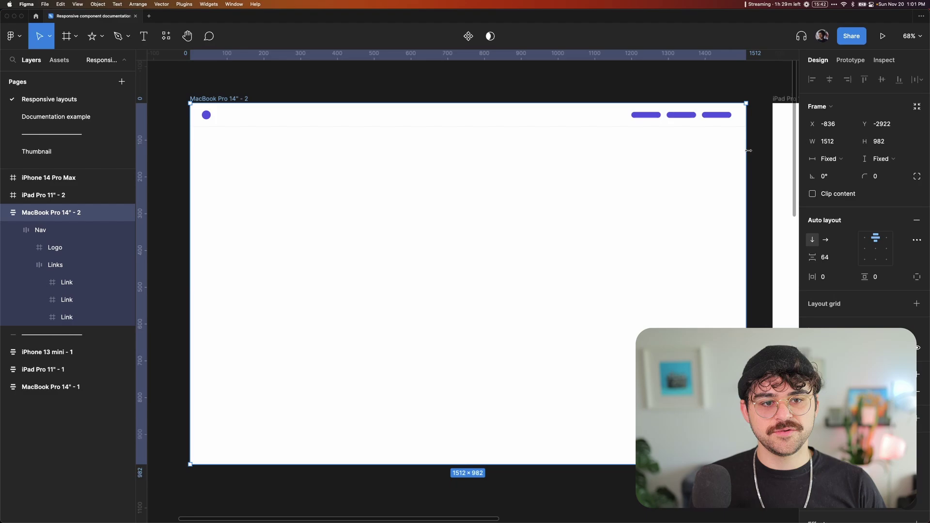
pyautogui.moveTo(749, 150); pyautogui.dragTo(655, 160)
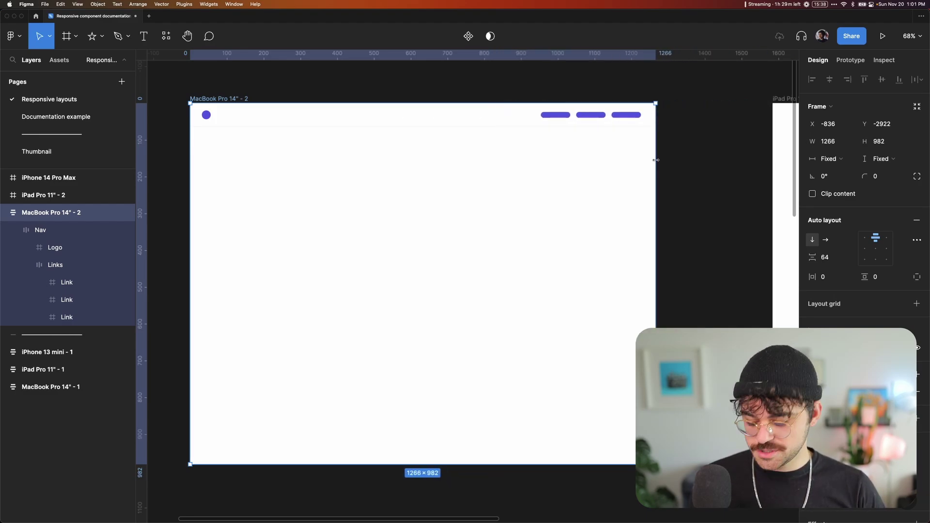
pyautogui.press('super+z')
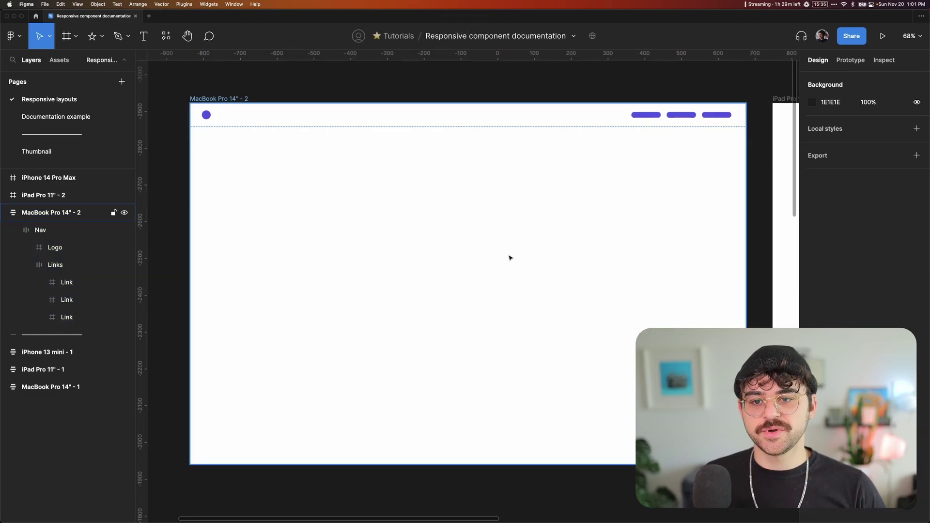
pyautogui.click(510, 257)
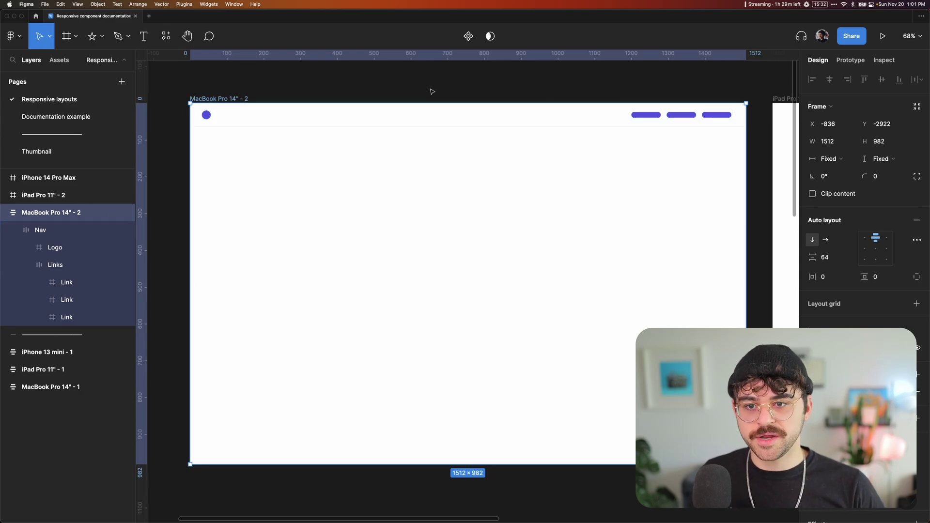
# Step: Draw a frame of about 577 × 416 on the empty canvas beside the MacBook Pro 14" - 2 frame and rename it Card
pyautogui.hscroll(-1, 430, 86)
pyautogui.click(430, 82)
pyautogui.scroll(-15, 430, 82)
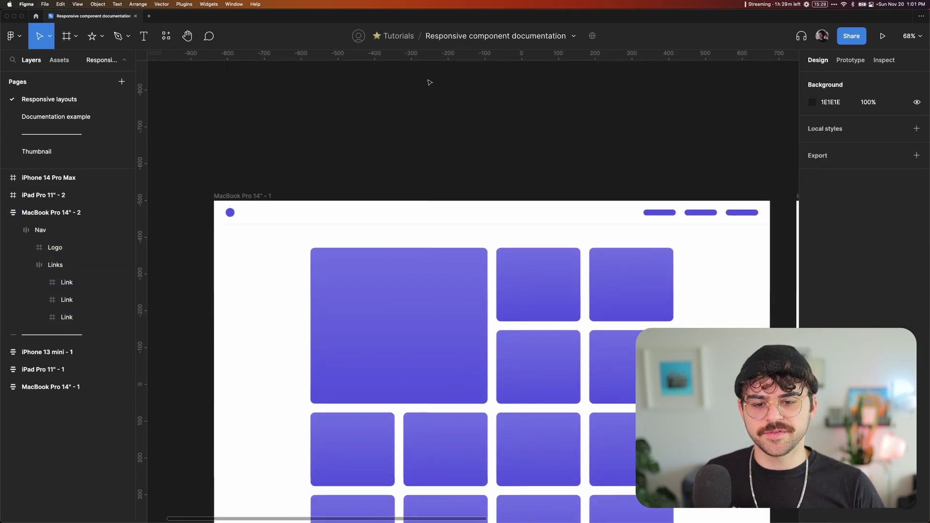
pyautogui.scroll(15, 463, 255)
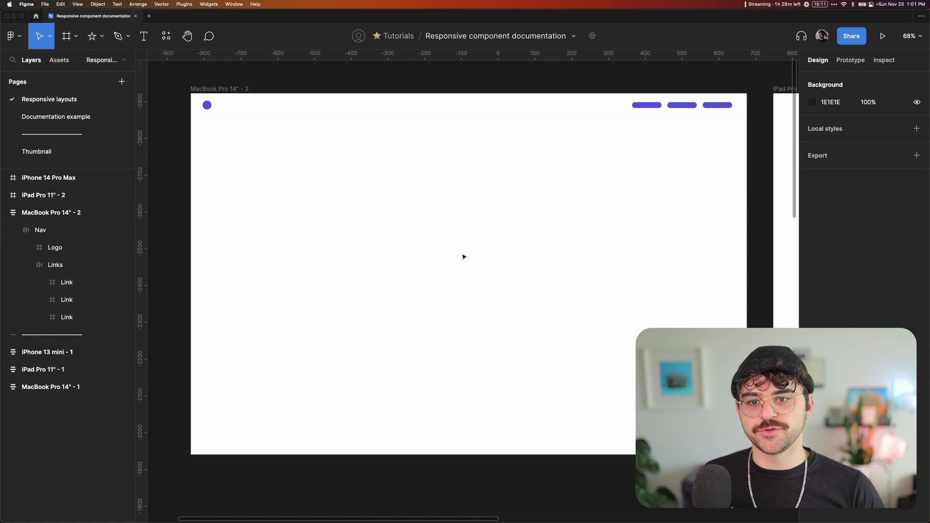
pyautogui.scroll(-1, 463, 257)
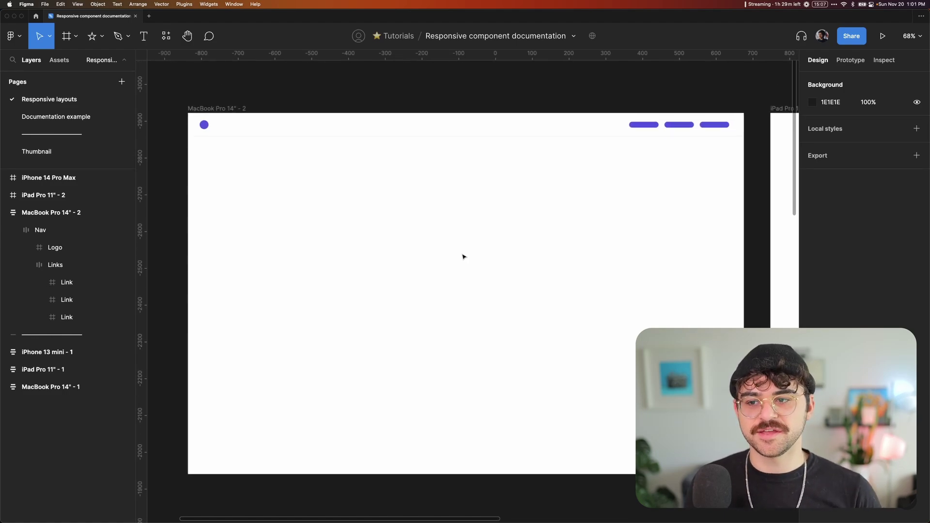
pyautogui.hscroll(-10, 463, 257)
pyautogui.press('f')
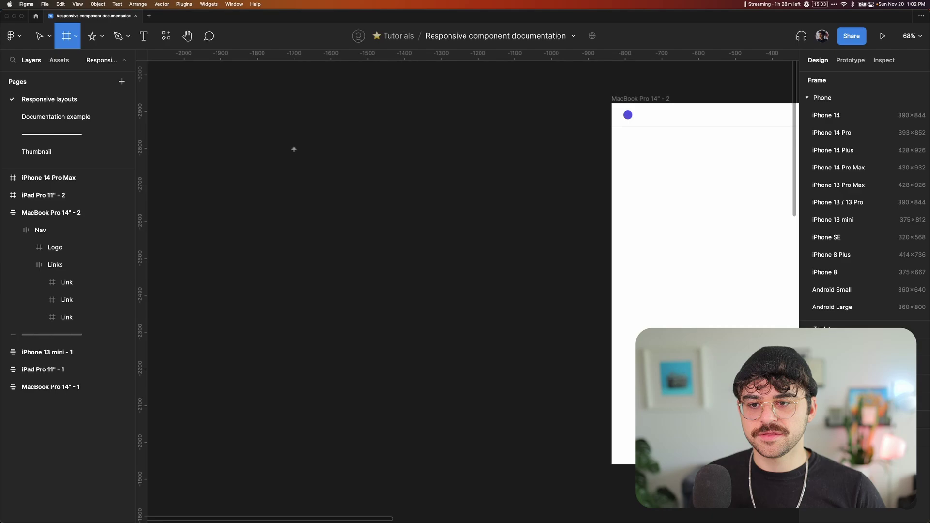
pyautogui.moveTo(294, 149); pyautogui.dragTo(504, 300)
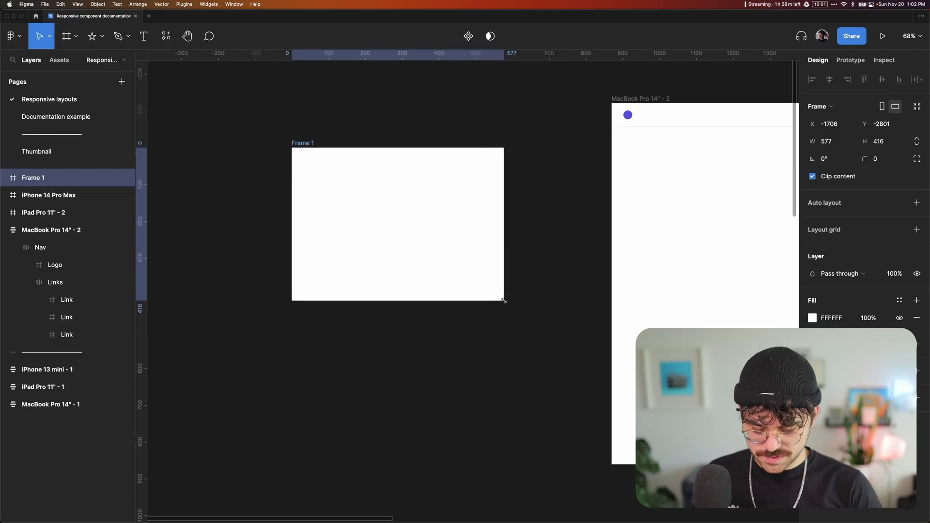
pyautogui.press('super+r')
pyautogui.write('Card')
pyautogui.press('Return')
# Step: Copy the properties of the large card in MacBook Pro 14" - 1 and paste them onto the new Card frame
pyautogui.scroll(-10, 504, 300)
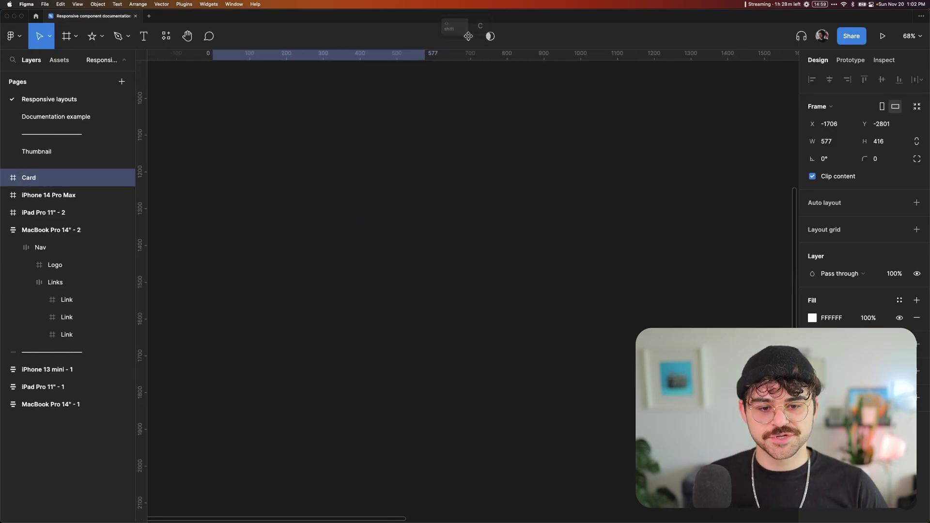
pyautogui.scroll(-10, 501, 339)
pyautogui.keyDown('super'); pyautogui.click(501, 380); pyautogui.keyUp('super')
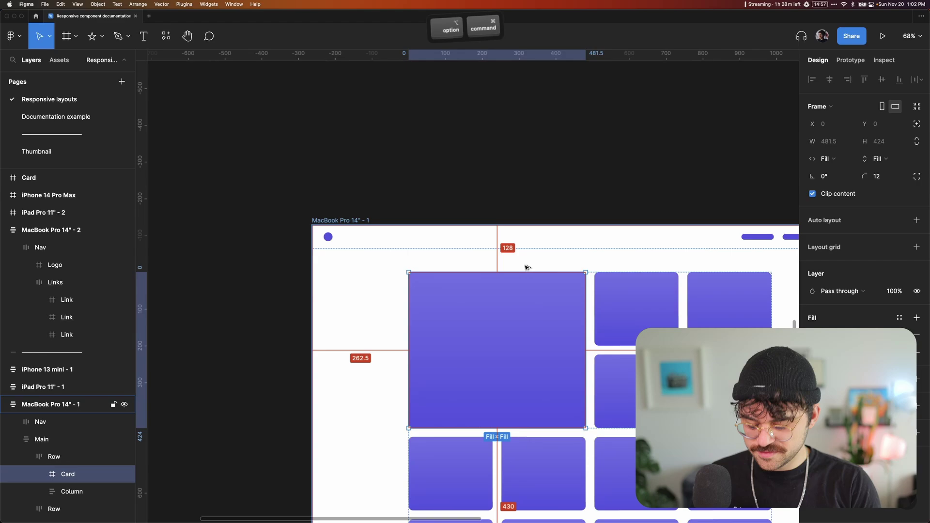
pyautogui.press('alt+super+c')
pyautogui.click(426, 213)
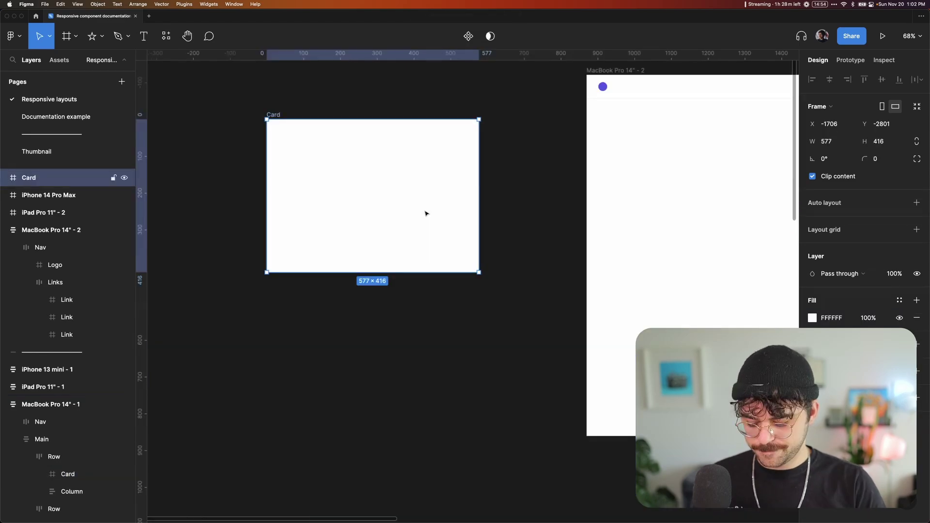
pyautogui.press('alt+super+v')
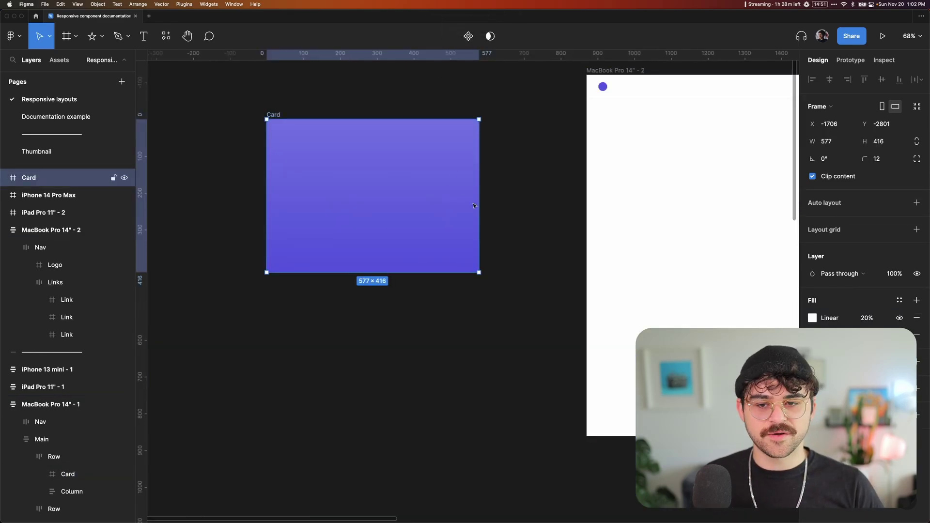
# Step: Duplicate the Card frame beside the original and set the copy's width to 200
pyautogui.scroll(3, 472, 203)
pyautogui.moveTo(296, 201); pyautogui.dragTo(194, 201)
pyautogui.hscroll(-9, 195, 197)
pyautogui.moveTo(635, 192)
pyautogui.mouseDown()
pyautogui.moveTo(406, 196)
pyautogui.moveTo(635, 201)
pyautogui.moveTo(626, 196)
pyautogui.mouseUp()
pyautogui.hscroll(3, 626, 195)
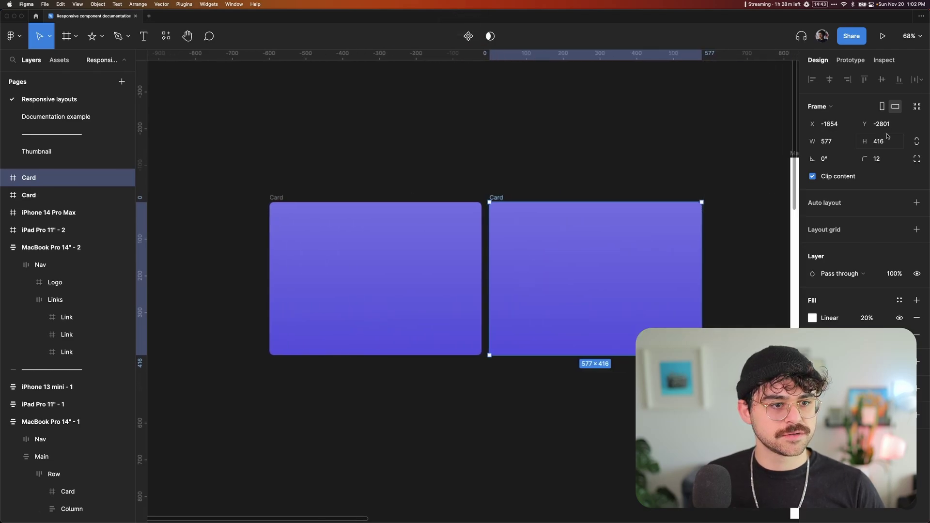
pyautogui.write('200')
pyautogui.press('Return')
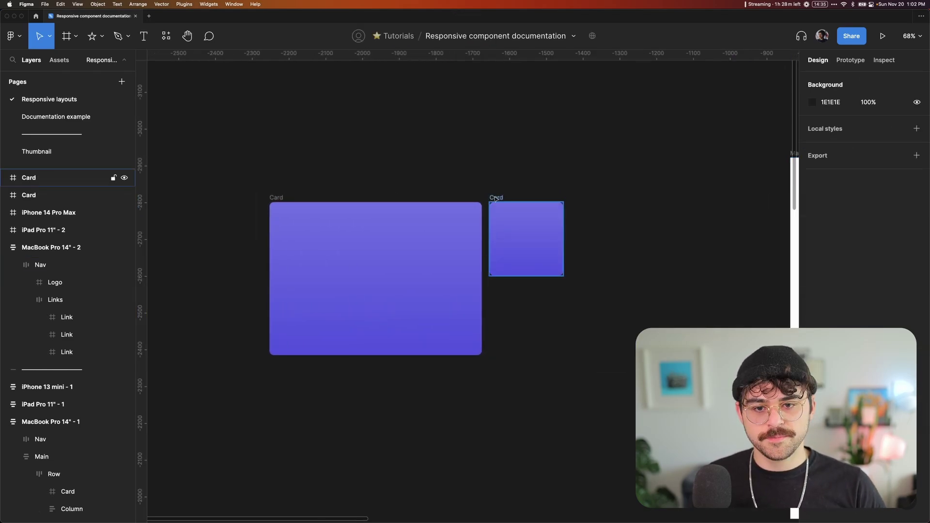
# Step: Make the small card 200 × 200 and duplicate it into a two-by-two grid beside the large card
pyautogui.moveTo(496, 199); pyautogui.dragTo(579, 280)
pyautogui.click(581, 201)
# Step: Wrap the upper two small cards in a horizontal auto layout frame named Row with 24 spacing between items
pyautogui.click(580, 199)
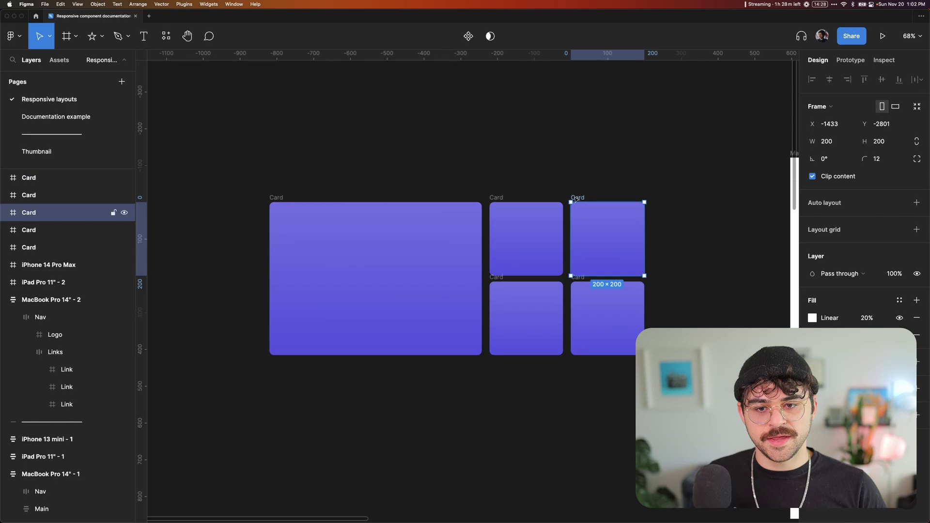
pyautogui.keyDown('shift'); pyautogui.click(496, 199); pyautogui.keyUp('shift')
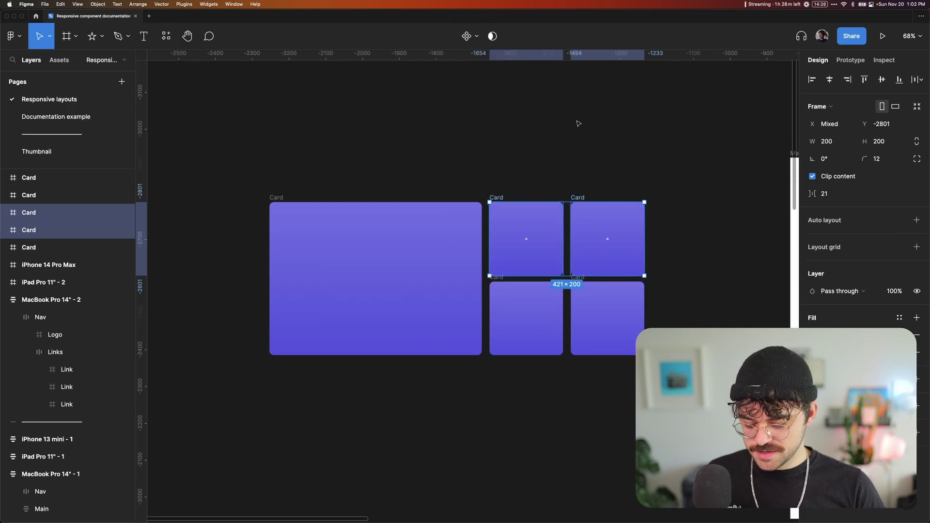
pyautogui.hotkey('shift', 'a')
pyautogui.press('super+r')
pyautogui.write('Row')
pyautogui.press('Return')
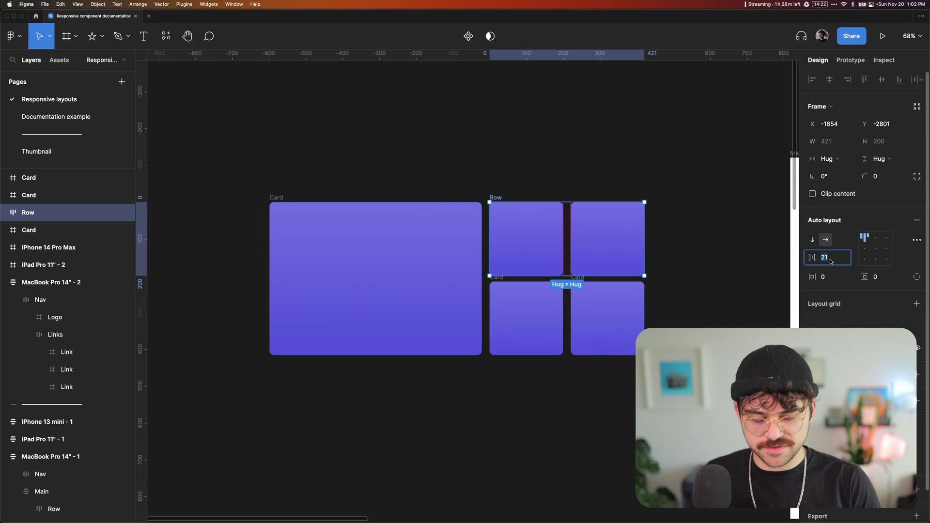
pyautogui.press('Return')
# Step: Delete the lower two small cards and put a duplicate of Row in their place
pyautogui.click(538, 308)
pyautogui.keyDown('shift'); pyautogui.click(595, 297); pyautogui.keyUp('shift')
pyautogui.press('Delete')
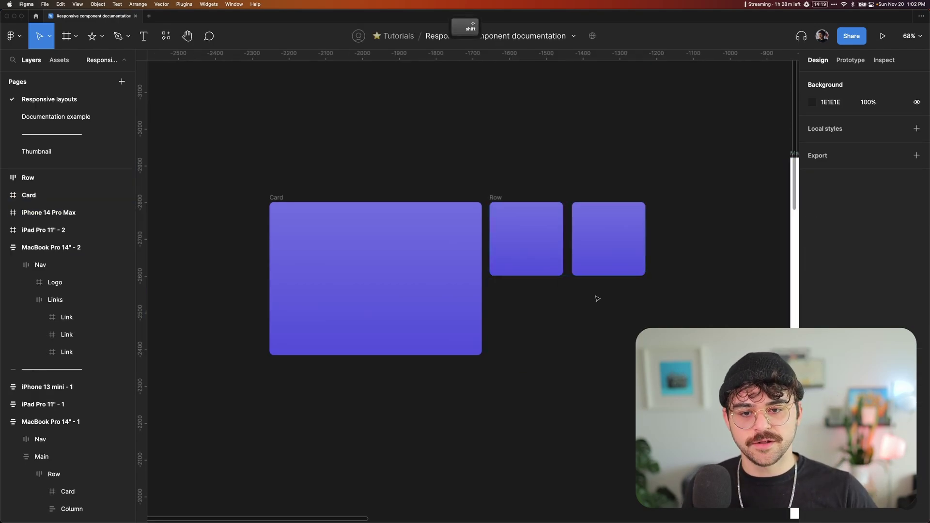
pyautogui.moveTo(498, 198); pyautogui.dragTo(505, 278)
# Step: Wrap both Row frames in a vertical auto layout frame named Column with 24 spacing between items
pyautogui.keyDown('shift'); pyautogui.click(496, 198); pyautogui.keyUp('shift')
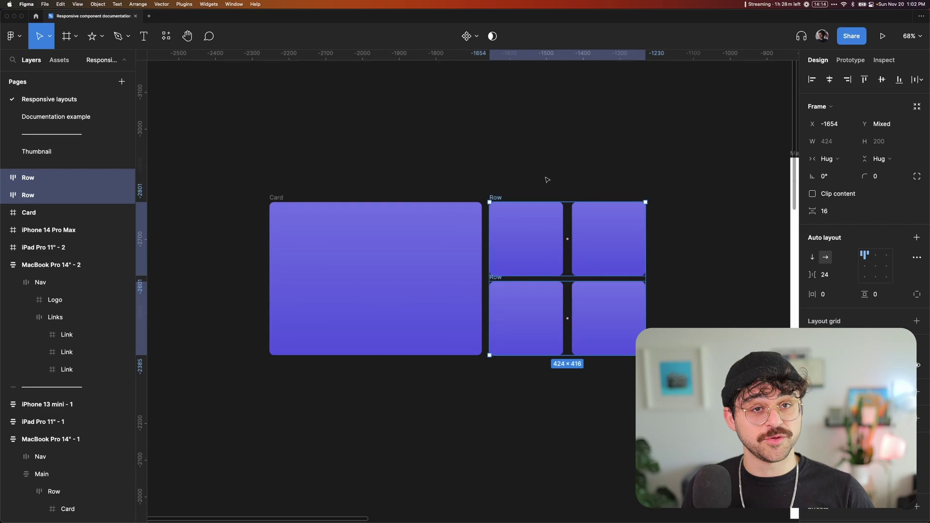
pyautogui.hotkey('shift', 'a')
pyautogui.hotkey('shift', 'c')
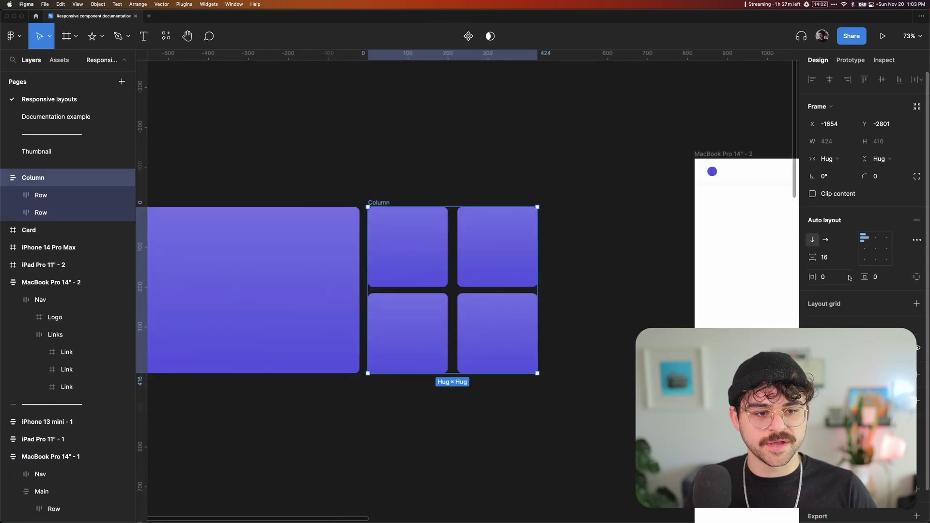
pyautogui.click(841, 262)
pyautogui.write('2')
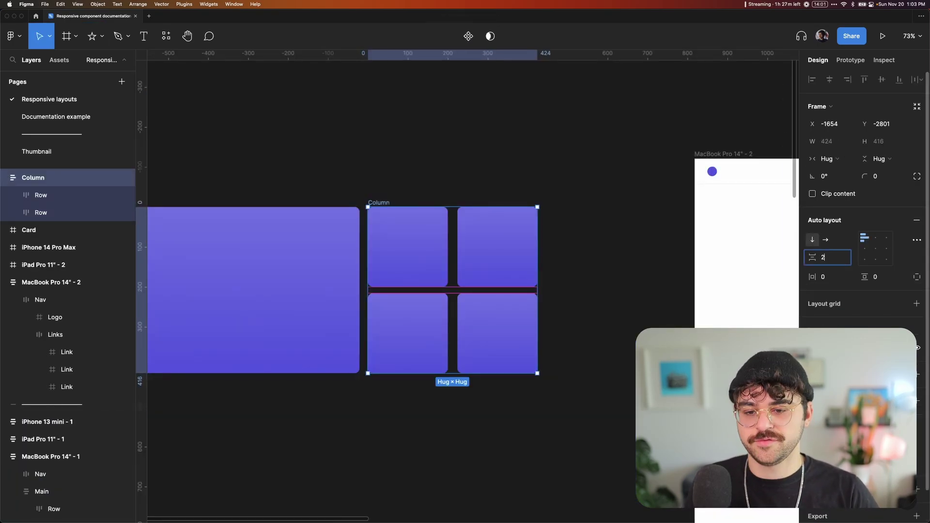
pyautogui.write('4')
pyautogui.press('Return')
# Step: Wrap the large Card and Column in a horizontal auto layout frame named Row with 24 spacing between items
pyautogui.hscroll(-3, 407, 243)
pyautogui.click(246, 190)
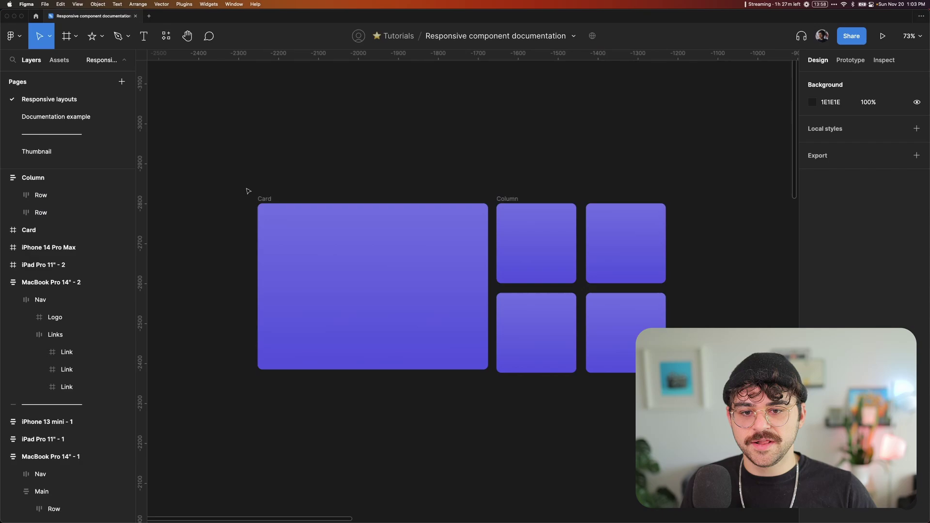
pyautogui.moveTo(248, 192); pyautogui.dragTo(668, 436)
pyautogui.hotkey('shift', 'a')
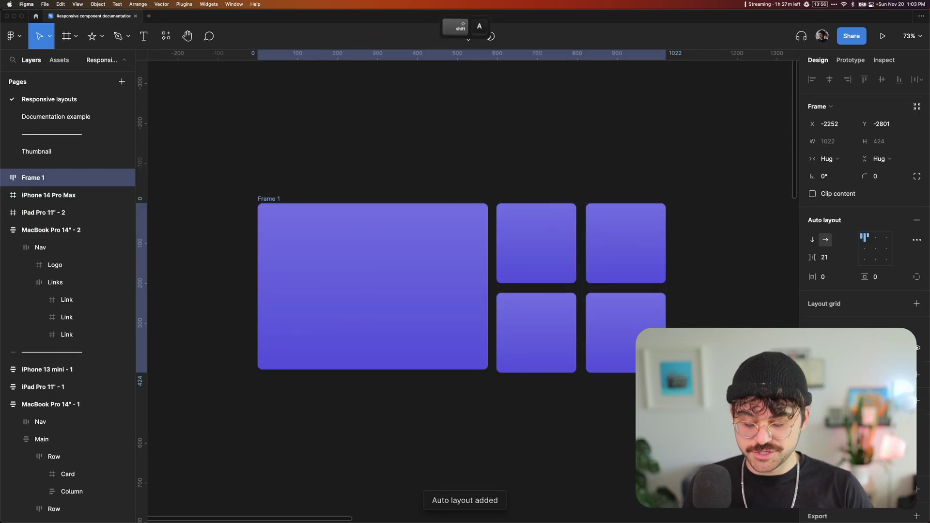
pyautogui.press('super+r')
pyautogui.write('Row')
pyautogui.press('Return')
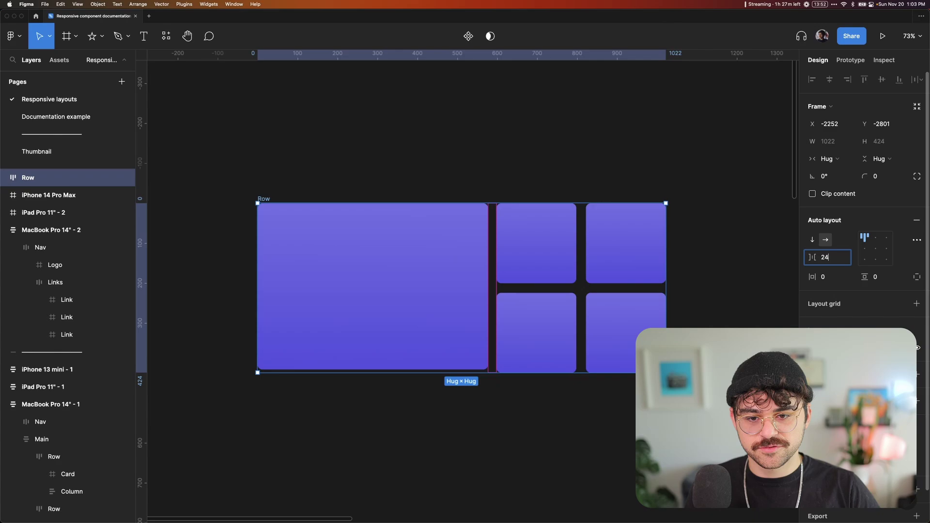
pyautogui.write('24')
pyautogui.press('Return')
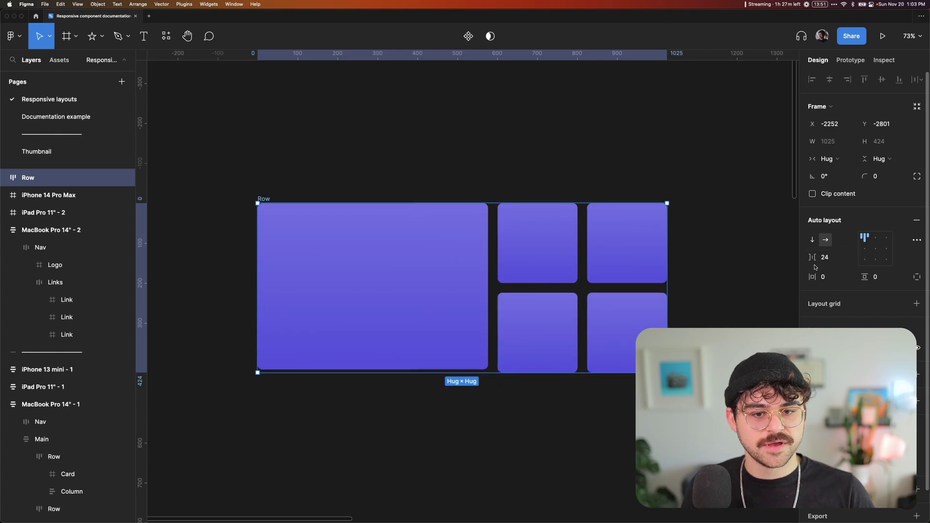
# Step: Set the large Card's vertical and horizontal resizing to Fill container
pyautogui.click(405, 275)
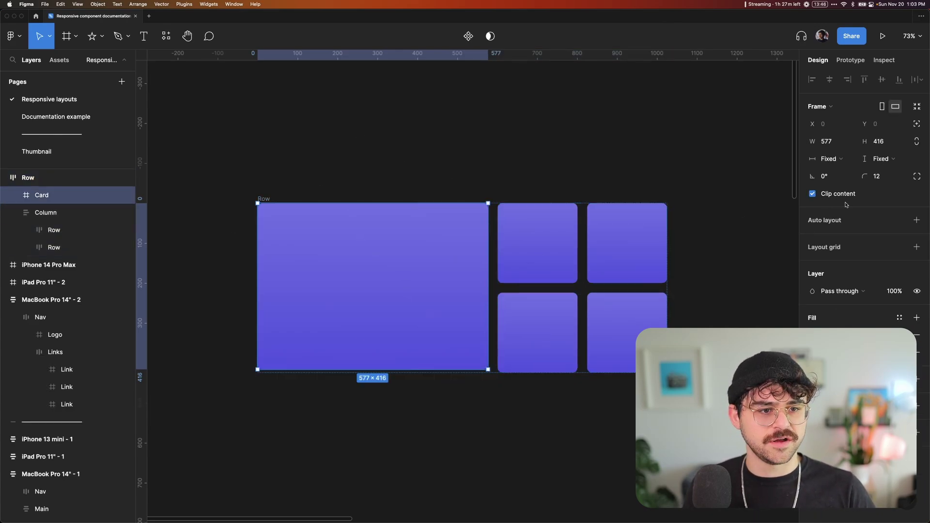
pyautogui.click(878, 163)
pyautogui.click(887, 170)
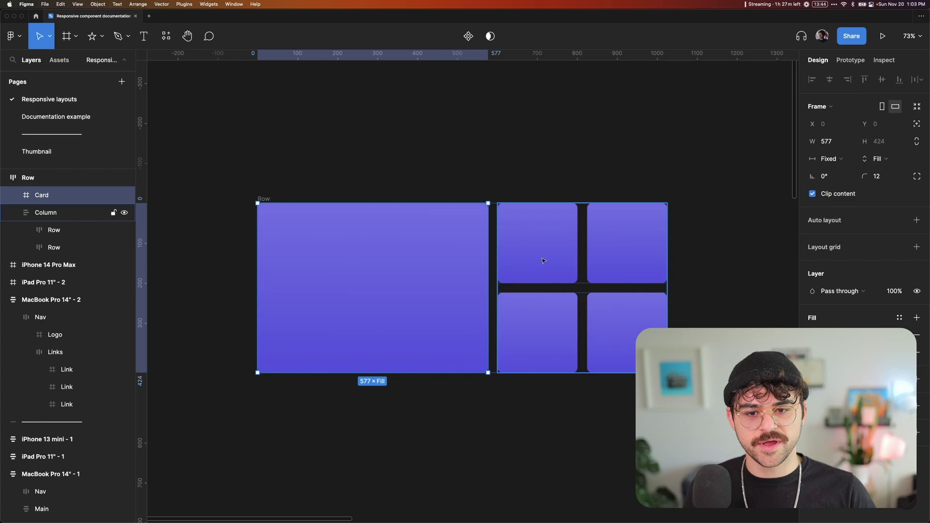
pyautogui.click(696, 182)
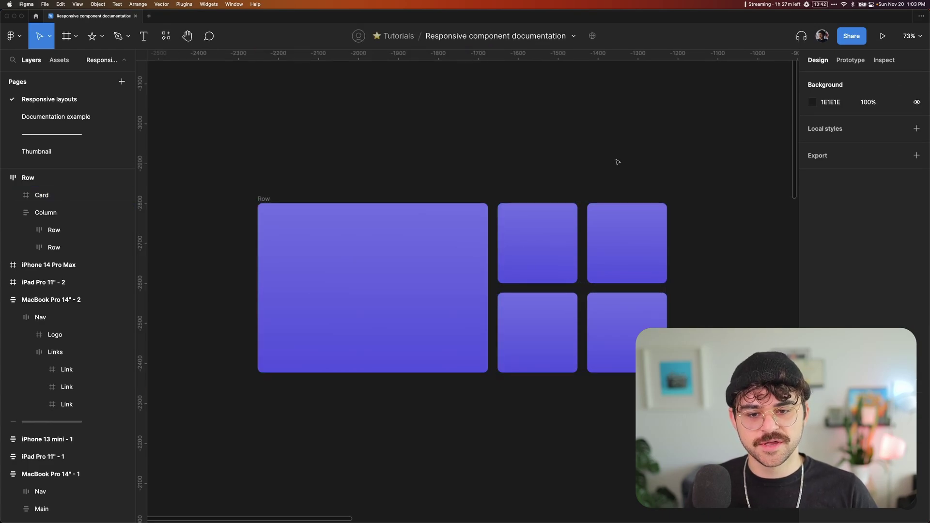
pyautogui.scroll(3, 617, 161)
pyautogui.click(363, 240)
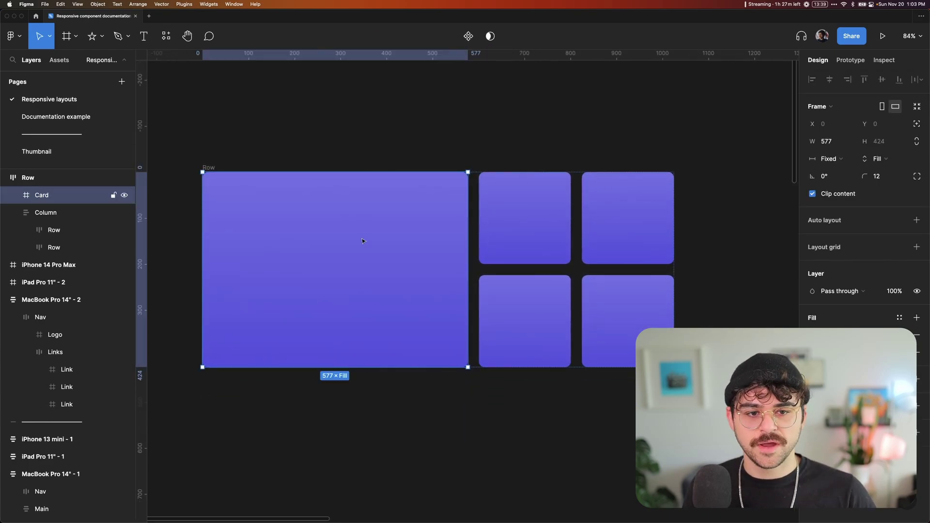
pyautogui.click(843, 158)
pyautogui.click(845, 158)
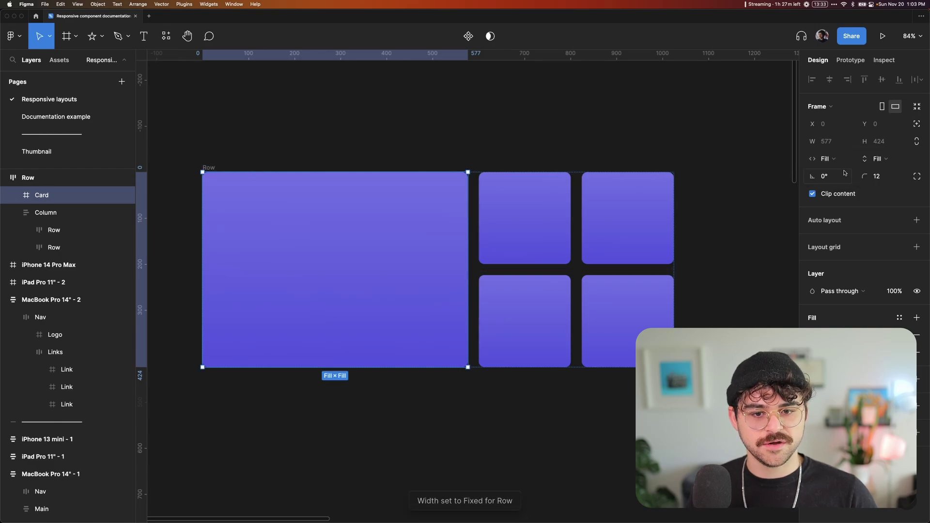
# Step: Set the horizontal resizing of Column, its two nested Row frames and their four cards to Fill container
pyautogui.press('Tab')
pyautogui.click(829, 158)
pyautogui.click(842, 171)
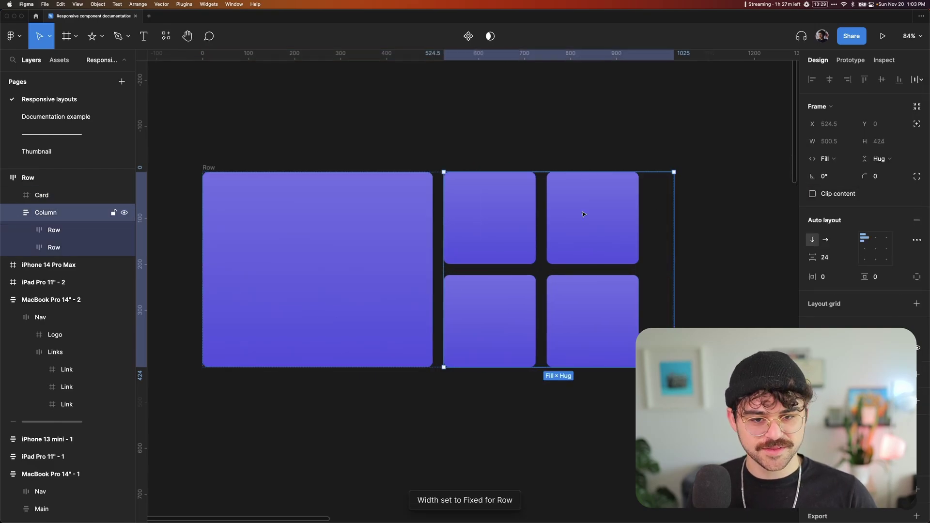
pyautogui.press('Return')
pyautogui.click(829, 158)
pyautogui.click(839, 171)
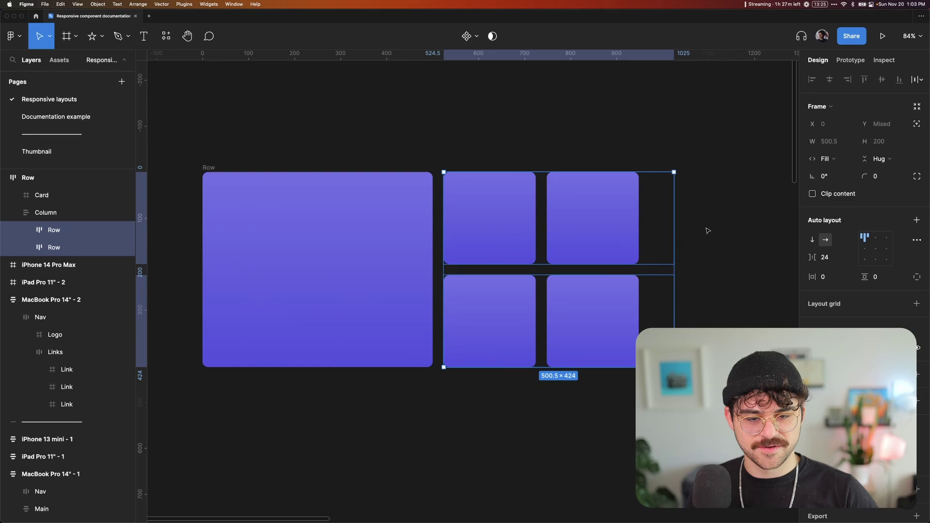
pyautogui.press('Return')
pyautogui.click(819, 159)
pyautogui.click(836, 172)
# Step: Narrow the outer Row frame to about 885 wide
pyautogui.hotkey('shift', 'Return')
pyautogui.hotkey('shift', 'Return')
pyautogui.hotkey('shift', 'Return')
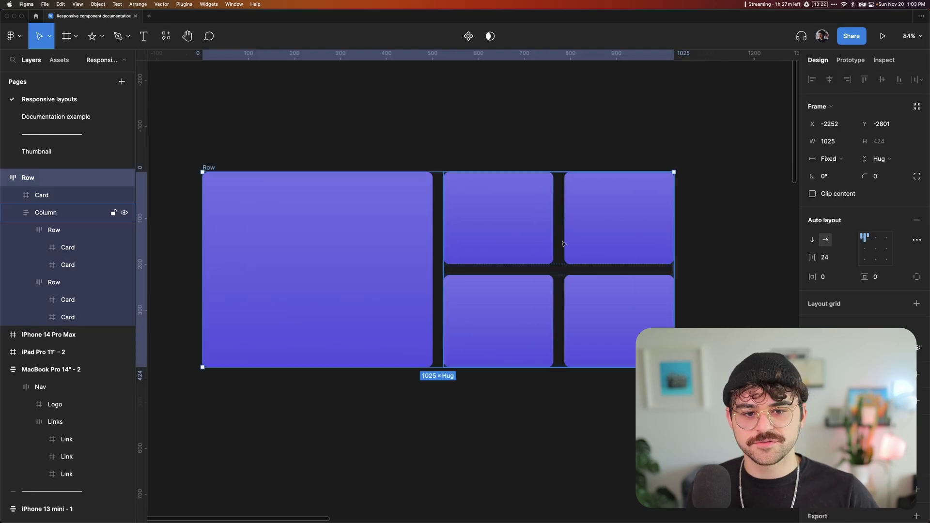
pyautogui.moveTo(680, 232); pyautogui.dragTo(609, 239)
# Step: Copy the upper Row of small cards and paste it onto the canvas directly below the large card, aligned with its left edge
pyautogui.keyDown('super'); pyautogui.click(534, 227); pyautogui.keyUp('super')
pyautogui.press('super+c')
pyautogui.scroll(-3, 393, 329)
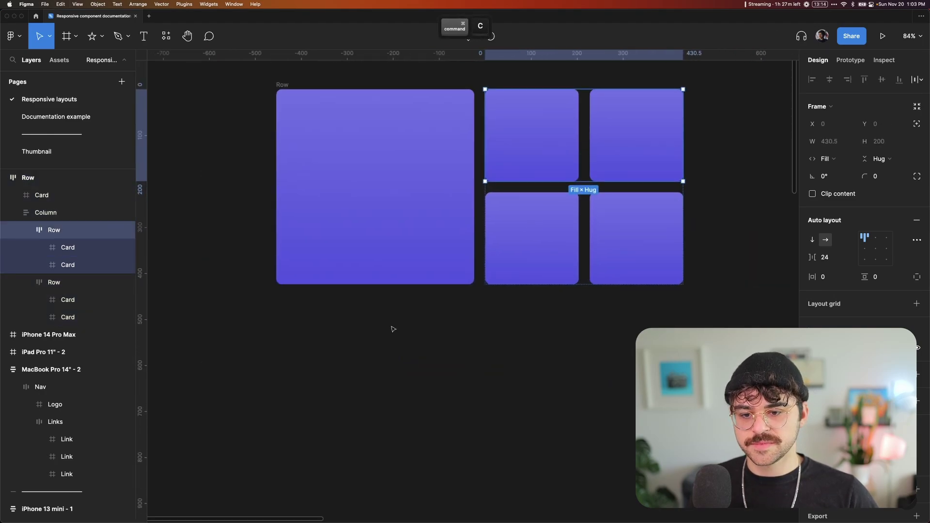
pyautogui.click(394, 330)
pyautogui.rightClick(279, 311)
pyautogui.click(301, 317)
pyautogui.moveTo(301, 315); pyautogui.dragTo(296, 301)
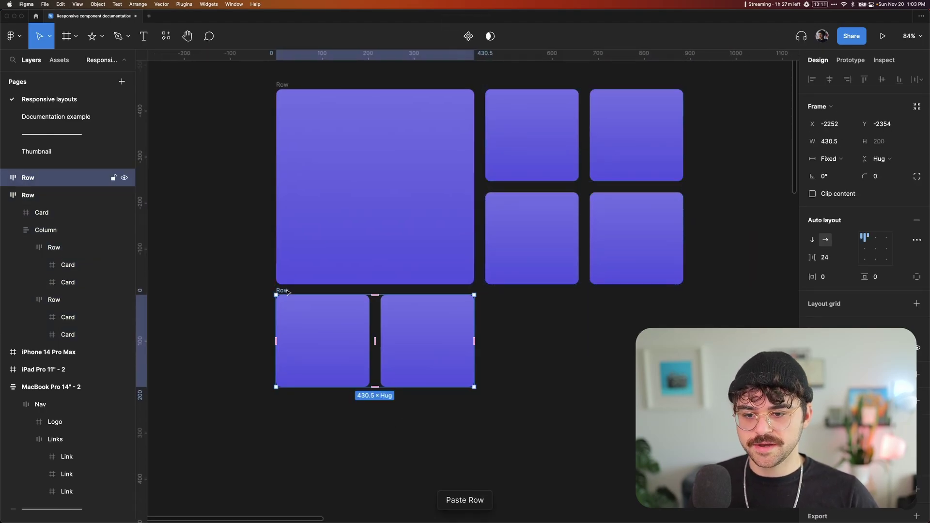
# Step: Duplicate a card twice in the pasted Row and widen that Row to 885, matching the layout above
pyautogui.click(413, 324)
pyautogui.press('super+d')
pyautogui.press('super+d')
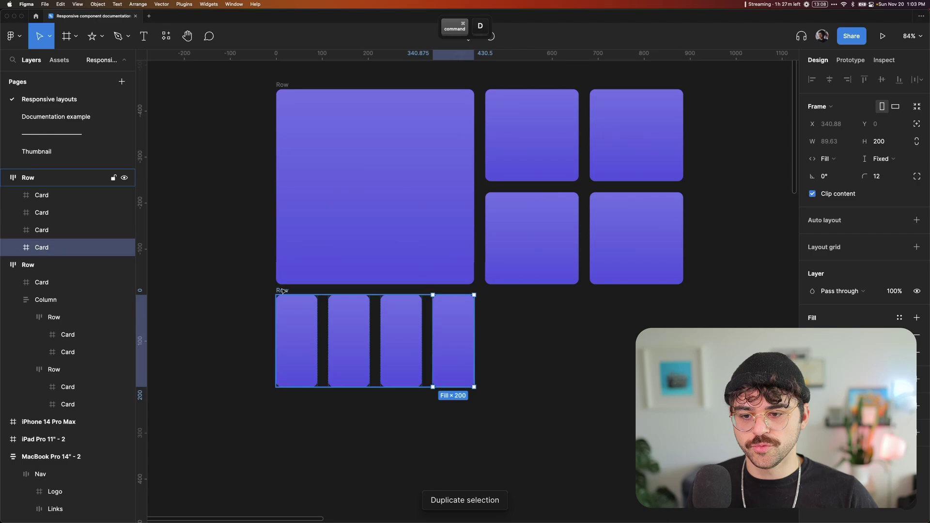
pyautogui.press('Escape')
pyautogui.moveTo(478, 303); pyautogui.dragTo(682, 324)
pyautogui.click(755, 180)
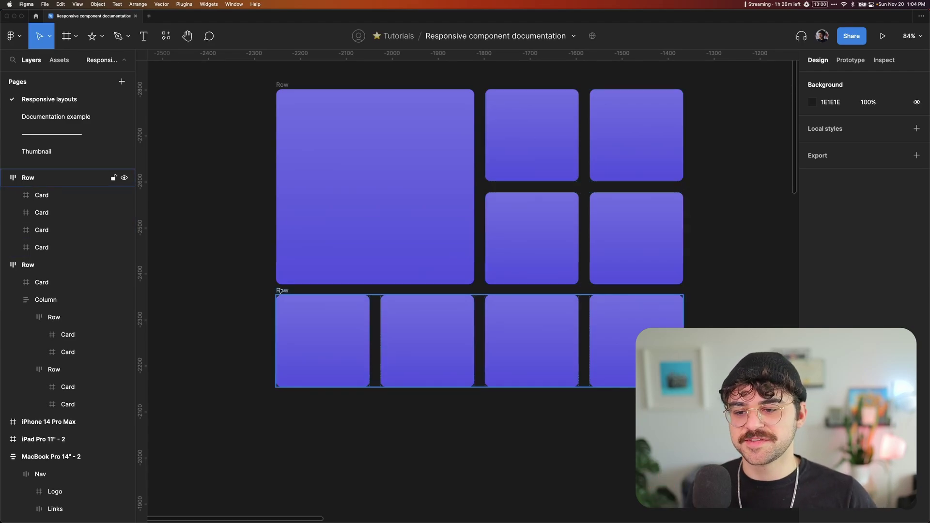
# Step: Wrap the two outer Row frames in a vertical auto layout frame named Column with 24 spacing between items
pyautogui.click(282, 290)
pyautogui.keyDown('shift'); pyautogui.click(282, 84); pyautogui.keyUp('shift')
pyautogui.hotkey('shift', 'a')
pyautogui.press('super+r')
pyautogui.write('Column')
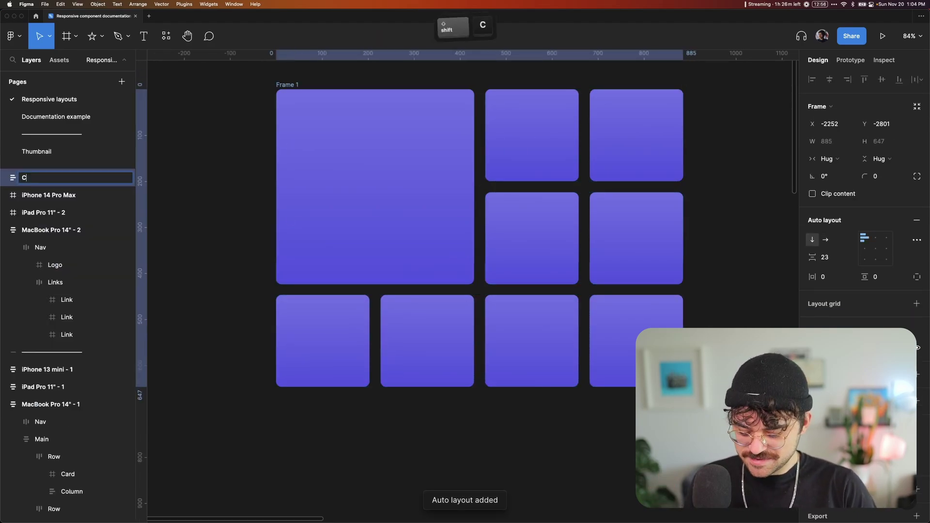
pyautogui.press('Return')
pyautogui.click(833, 259)
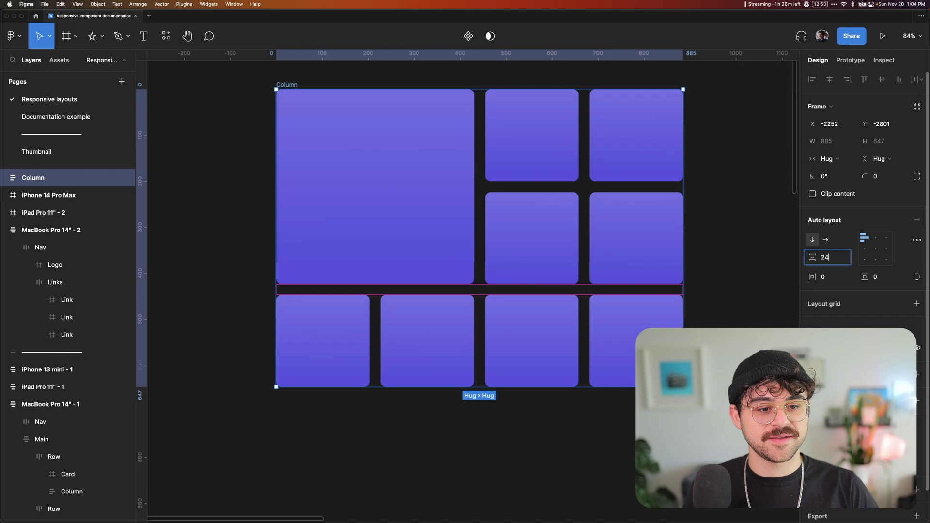
pyautogui.press('Return')
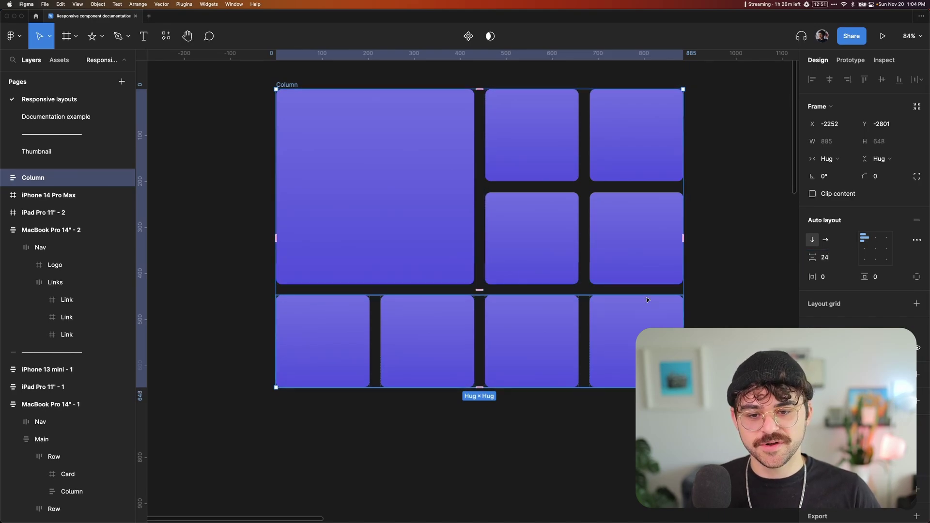
# Step: Duplicate the four-card Row twice inside the outer Column
pyautogui.click(576, 319)
pyautogui.press('super+d')
pyautogui.press('super+d')
pyautogui.click(716, 307)
pyautogui.hscroll(2, 715, 307)
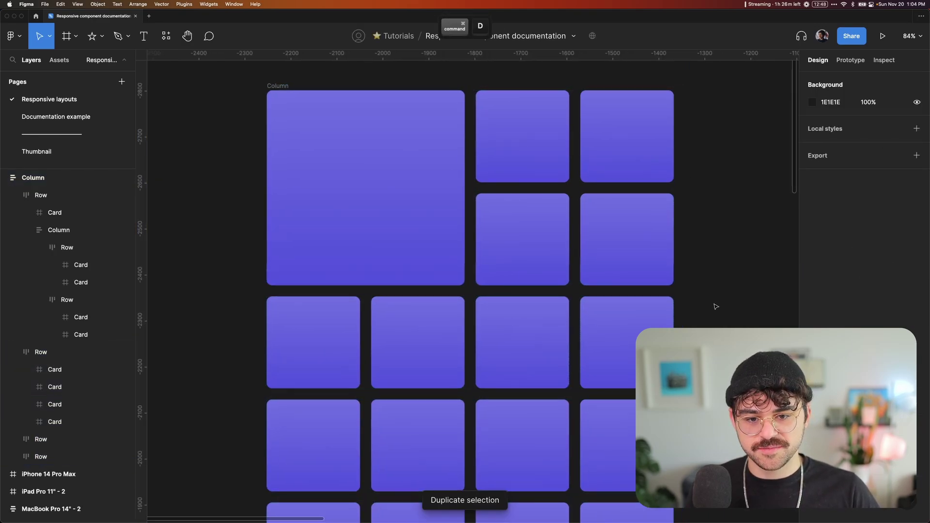
# Step: Set the horizontal resizing of the three four-card Row frames to Fill container
pyautogui.scroll(-4, 716, 307)
pyautogui.click(304, 131)
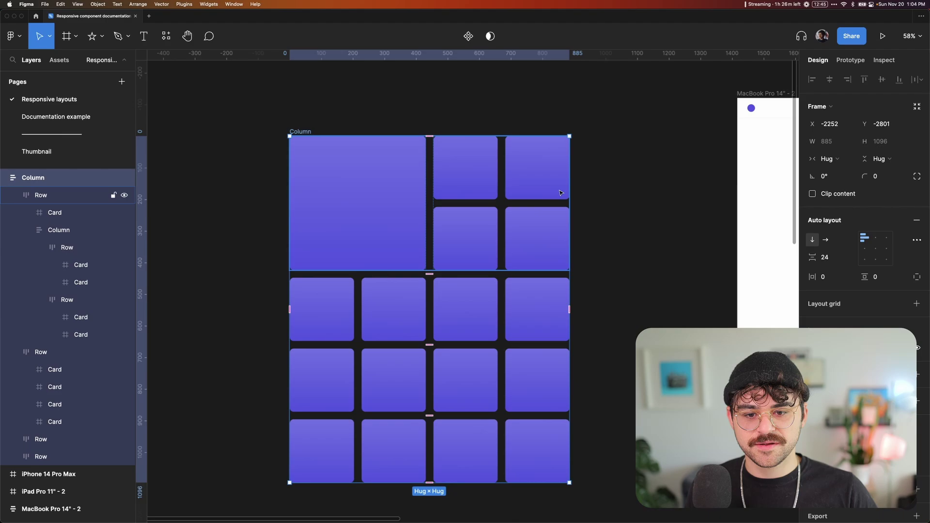
pyautogui.click(339, 309)
pyautogui.keyDown('shift'); pyautogui.click(346, 380); pyautogui.keyUp('shift')
pyautogui.keyDown('shift'); pyautogui.click(354, 448); pyautogui.keyUp('shift')
pyautogui.click(839, 159)
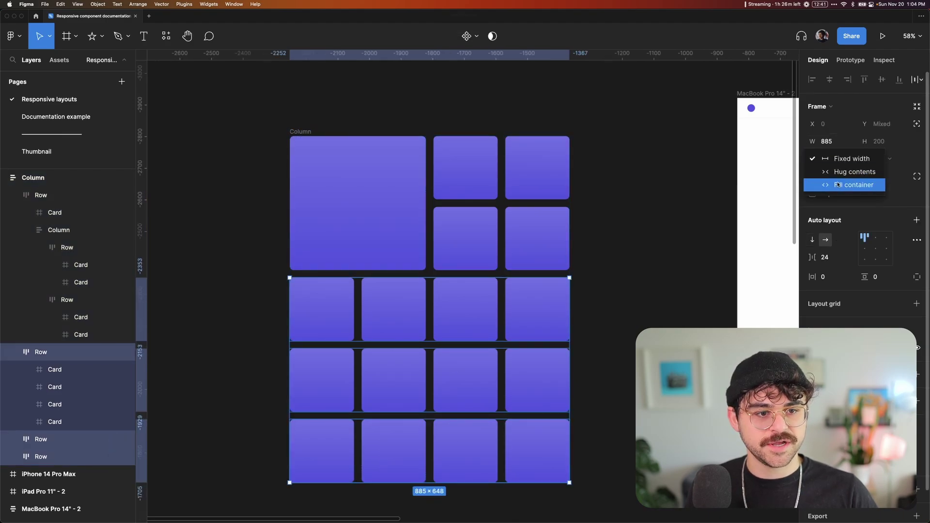
pyautogui.click(852, 185)
# Step: Set the outer Column's width to 1040
pyautogui.hotkey('shift', 'Return')
pyautogui.moveTo(572, 207); pyautogui.dragTo(590, 203)
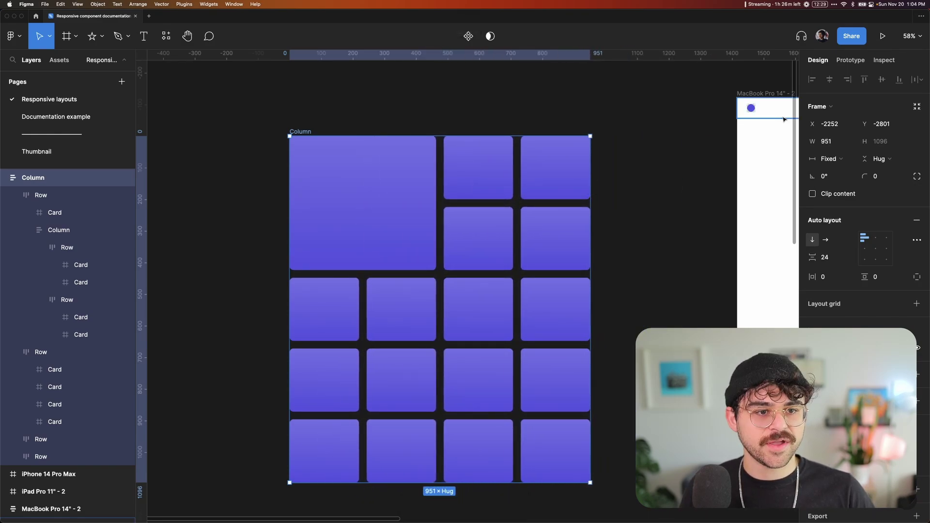
pyautogui.click(832, 140)
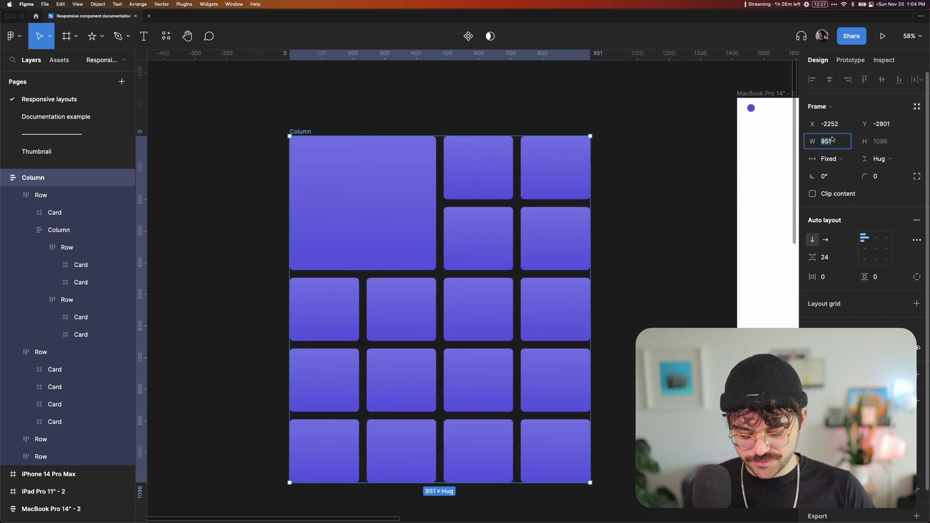
pyautogui.write('1040')
pyautogui.press('Return')
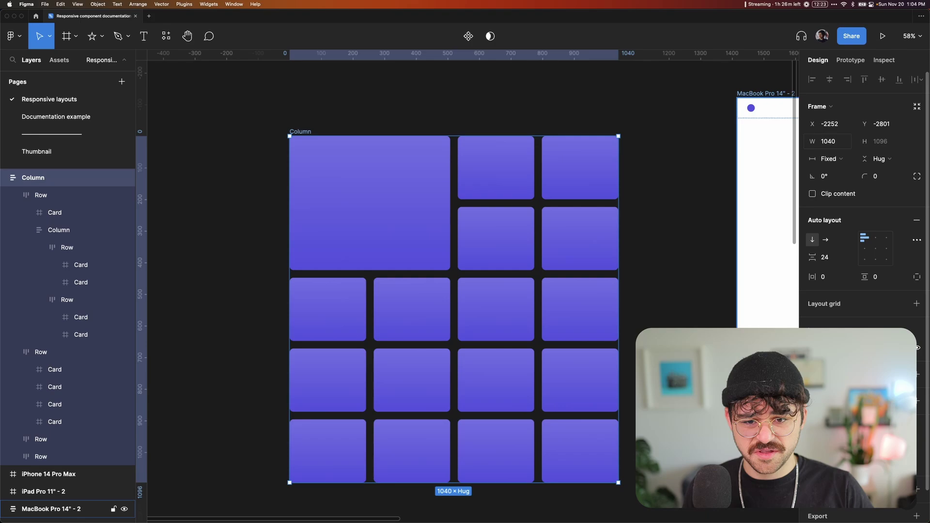
# Step: Move the outer Column from the canvas into the MacBook Pro 14" - 2 frame by cutting and pasting it
pyautogui.scroll(-3, 514, 131)
pyautogui.hscroll(1, 513, 131)
pyautogui.scroll(1, 514, 131)
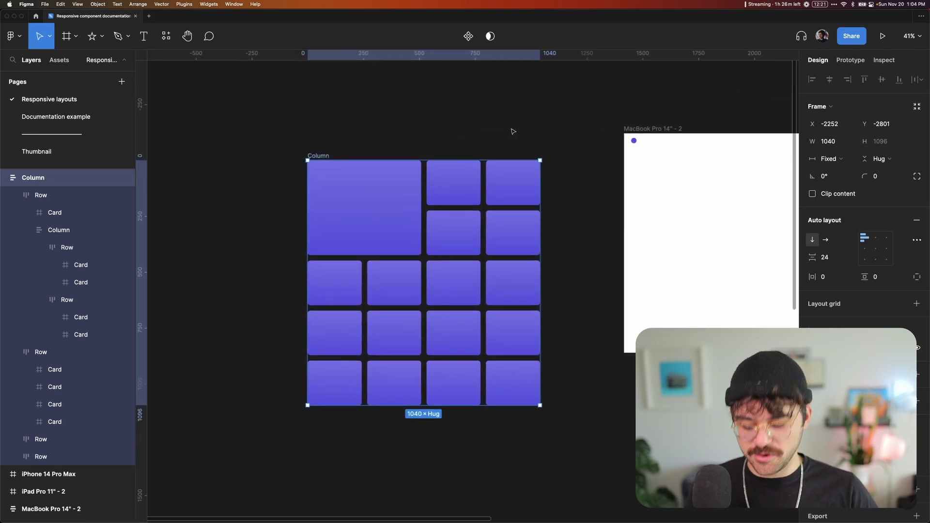
pyautogui.press('super+x')
pyautogui.click(641, 128)
pyautogui.press('super+v')
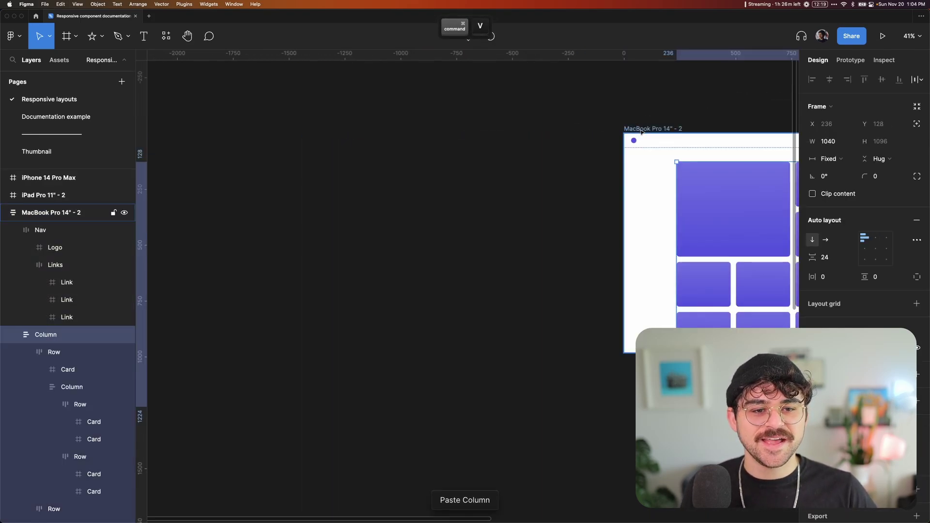
pyautogui.click(610, 123)
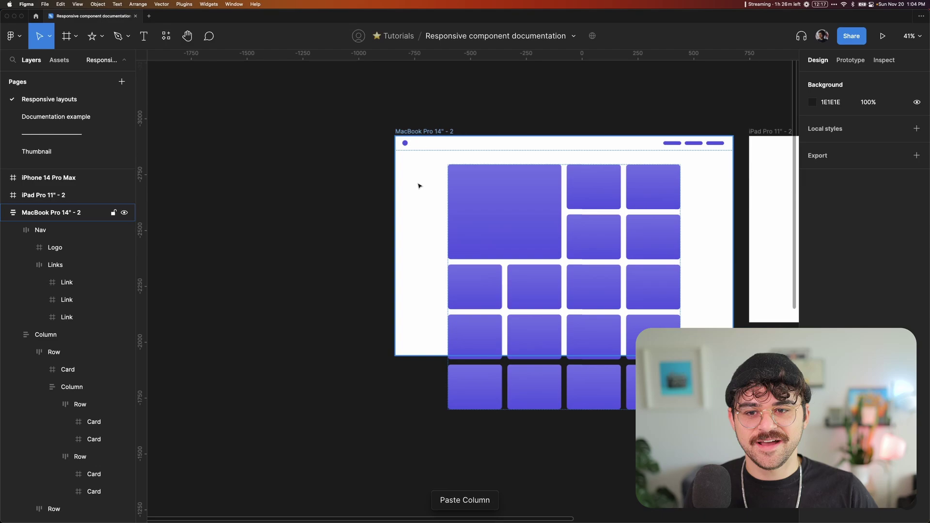
# Step: Try narrowing the MacBook Pro 14" - 2 frame to test how its contents respond
pyautogui.click(425, 130)
pyautogui.scroll(3, 616, 114)
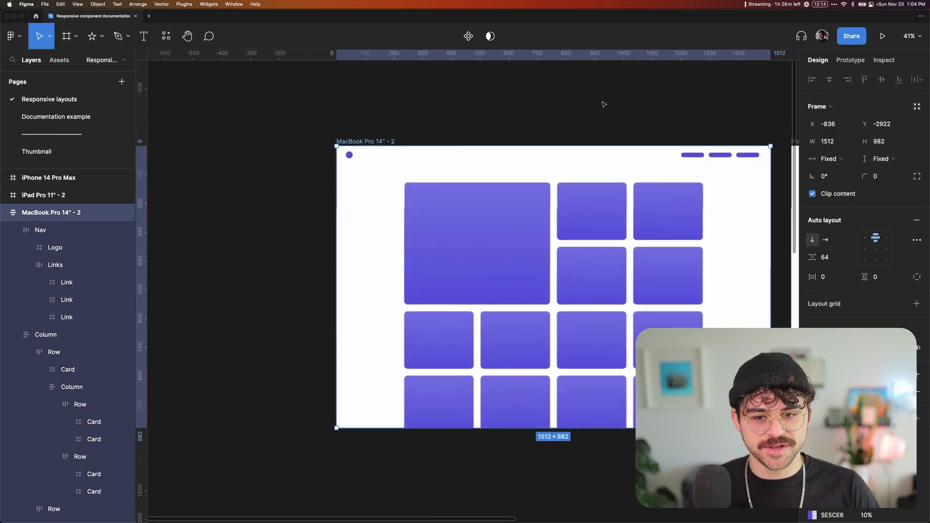
pyautogui.hscroll(3, 573, 201)
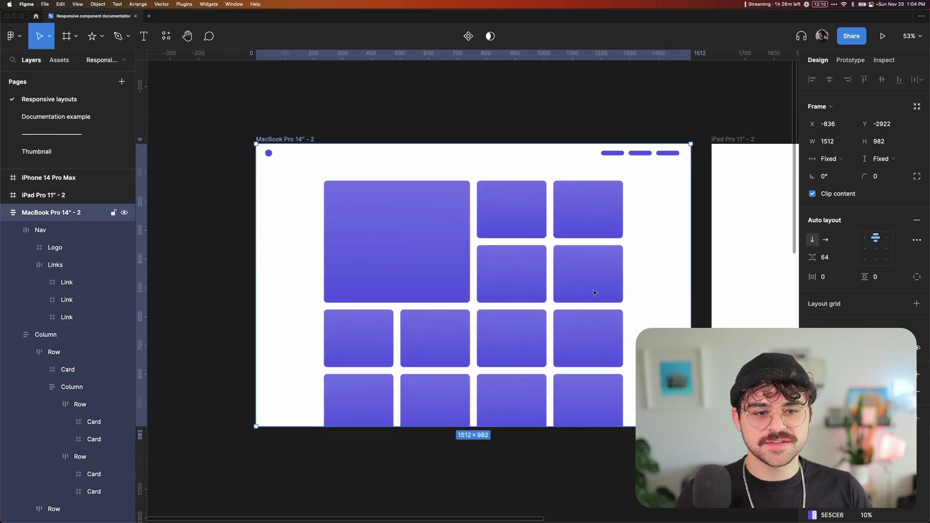
pyautogui.hscroll(5, 486, 165)
pyautogui.hscroll(-5, 477, 231)
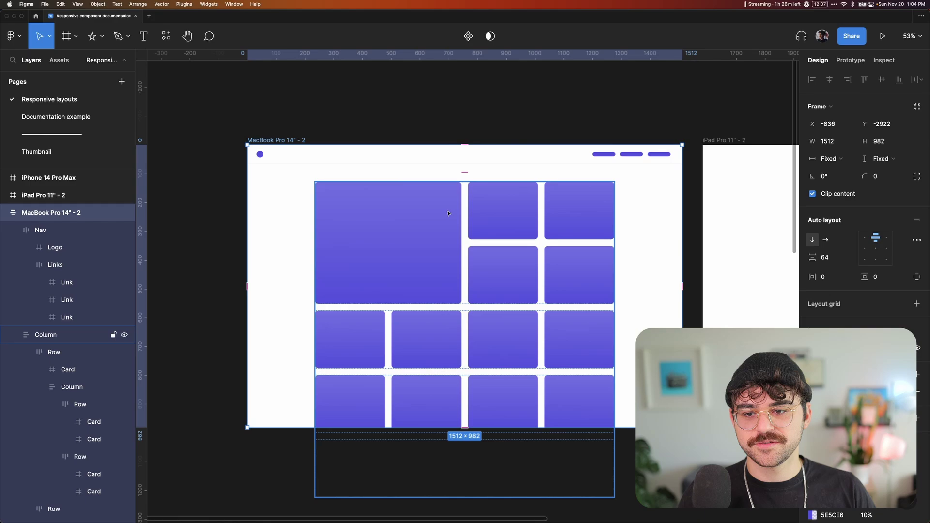
pyautogui.moveTo(682, 171); pyautogui.dragTo(593, 173)
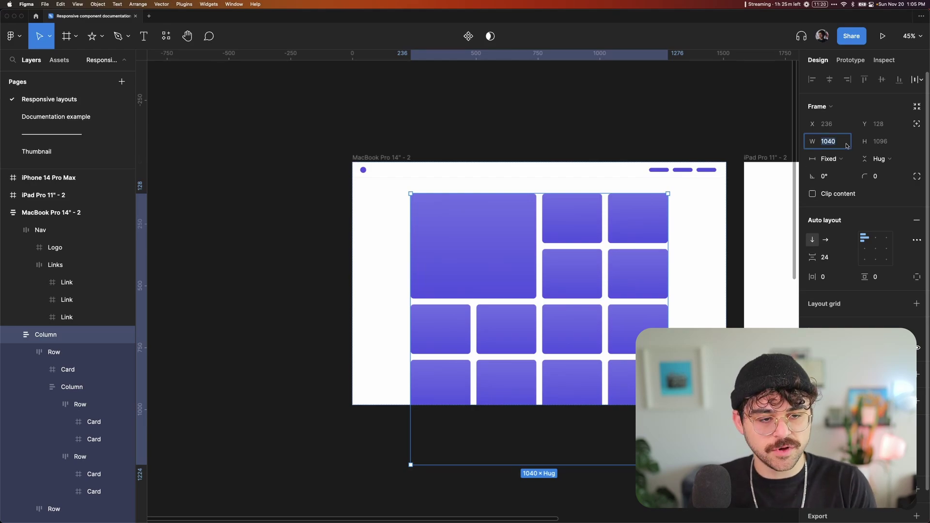
# Step: Set a narrower fixed width for the Column of cards inside the MacBook Pro 14" - 2 frame
pyautogui.write('0')
pyautogui.press('Return')
pyautogui.click(609, 145)
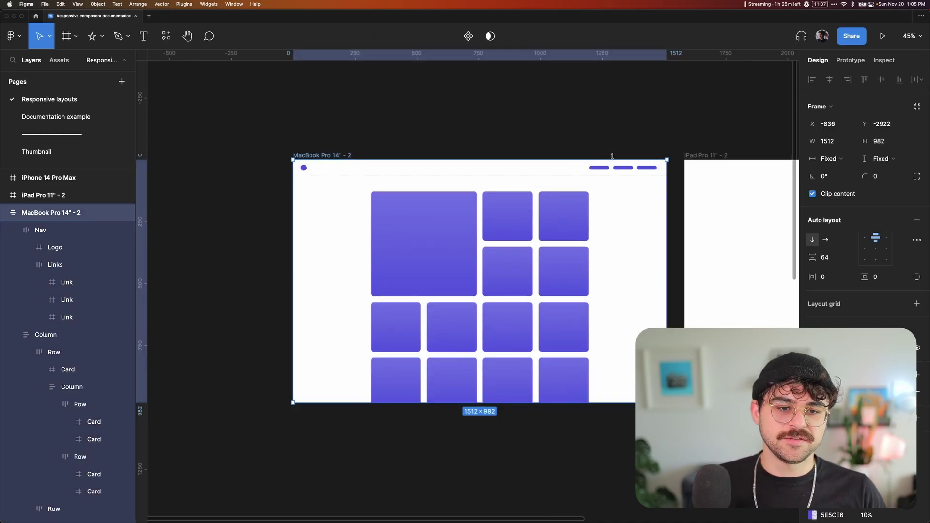
# Step: Copy the Nav bar from the MacBook Pro 14" - 2 frame
pyautogui.click(531, 172)
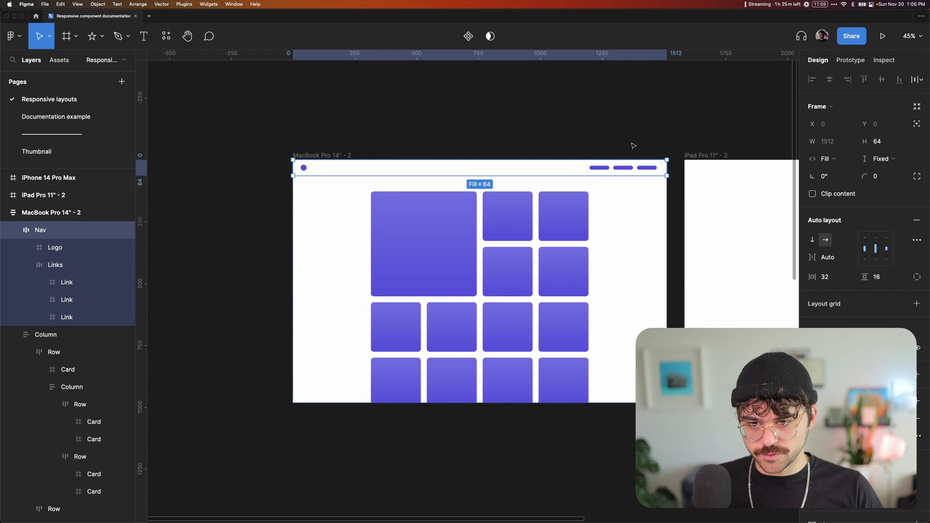
pyautogui.press('super+c')
pyautogui.hscroll(10, 502, 155)
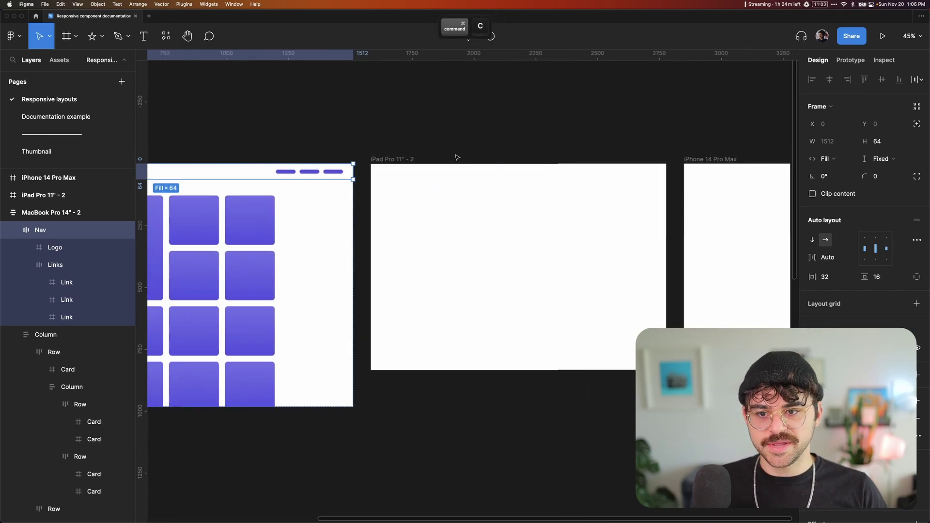
# Step: Add auto layout to the iPad Pro 11" - 2 frame, with fixed width and height and a vertical direction
pyautogui.click(388, 159)
pyautogui.hotkey('shift', 'a')
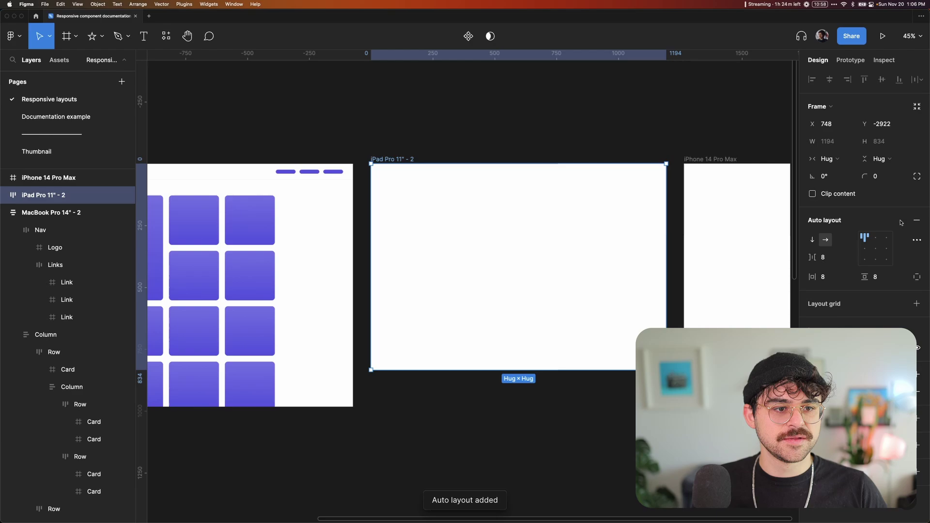
pyautogui.click(828, 159)
pyautogui.click(829, 159)
pyautogui.click(830, 160)
pyautogui.click(851, 145)
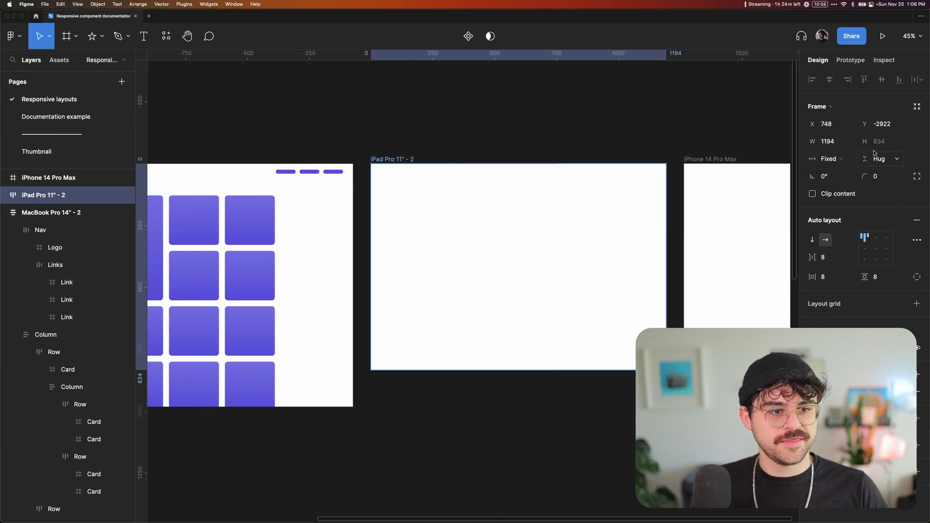
pyautogui.click(877, 159)
pyautogui.click(878, 146)
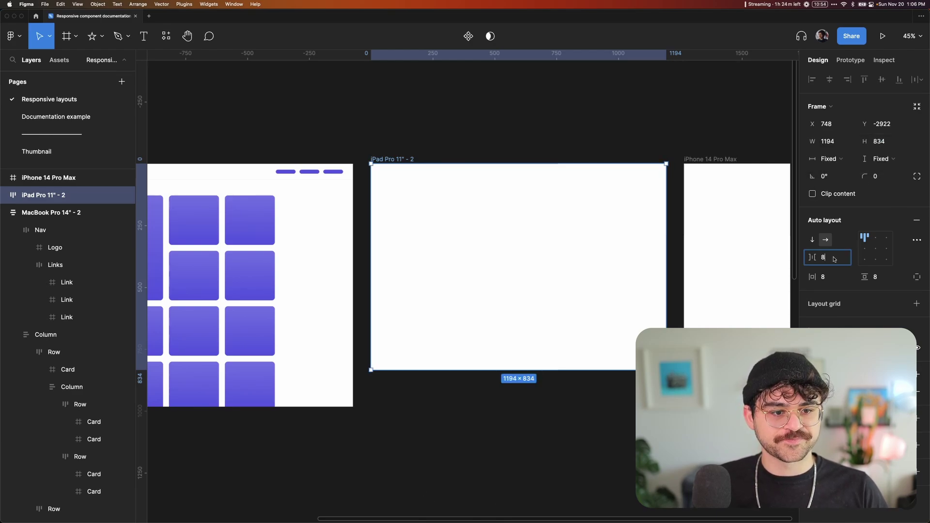
pyautogui.click(812, 240)
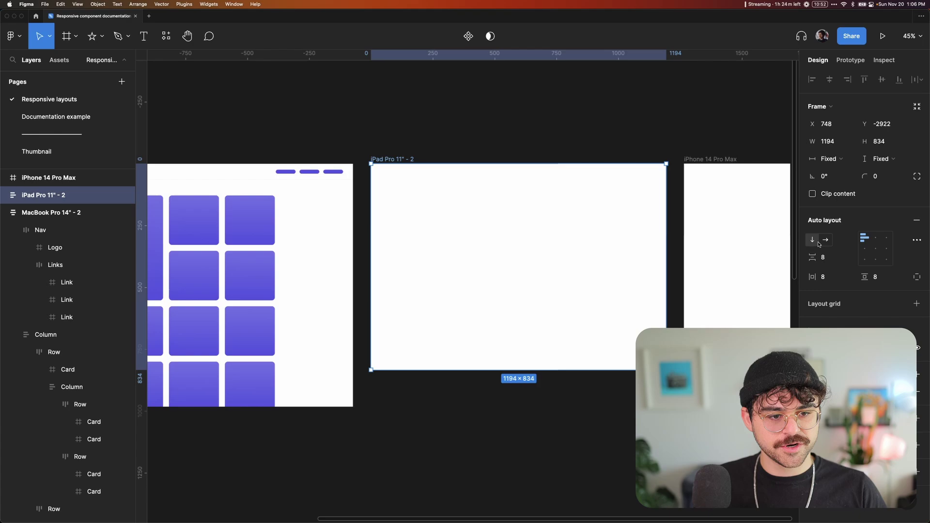
# Step: Give the iPad Pro 11" - 2 frame an item spacing of 32, zero horizontal and vertical padding, and top-center alignment
pyautogui.write('32')
pyautogui.press('Return')
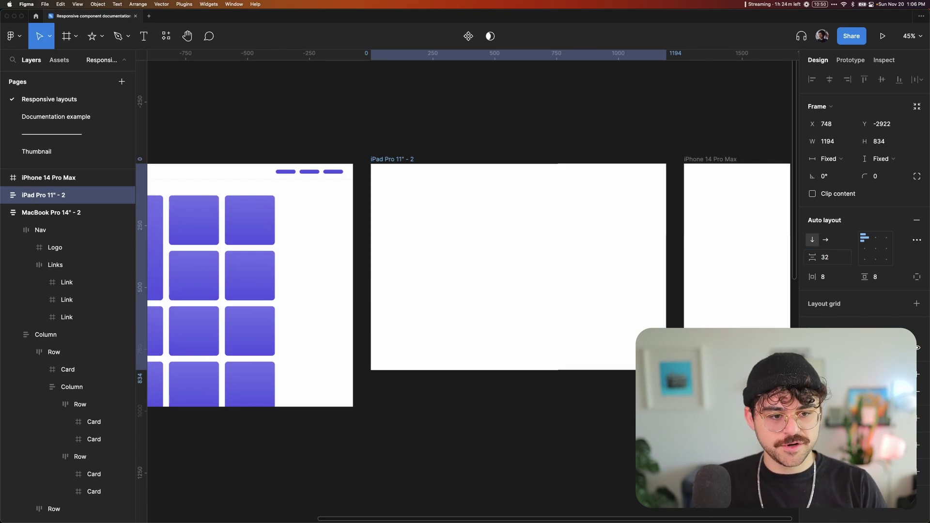
pyautogui.click(832, 275)
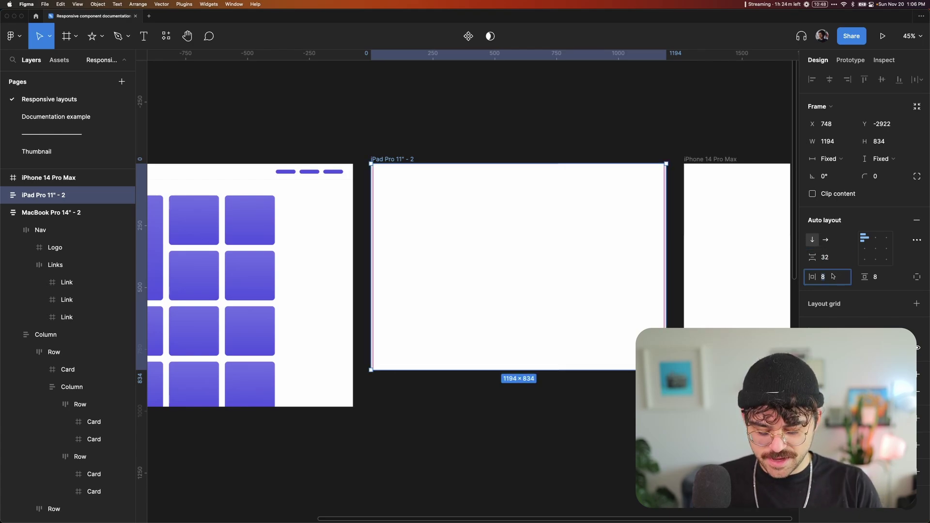
pyautogui.write('0')
pyautogui.press('Tab')
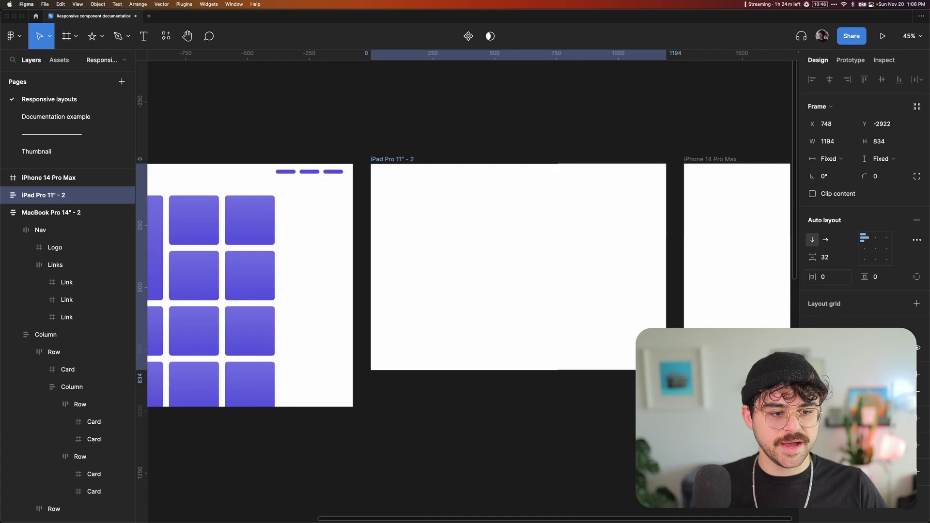
pyautogui.write('0')
pyautogui.click(875, 237)
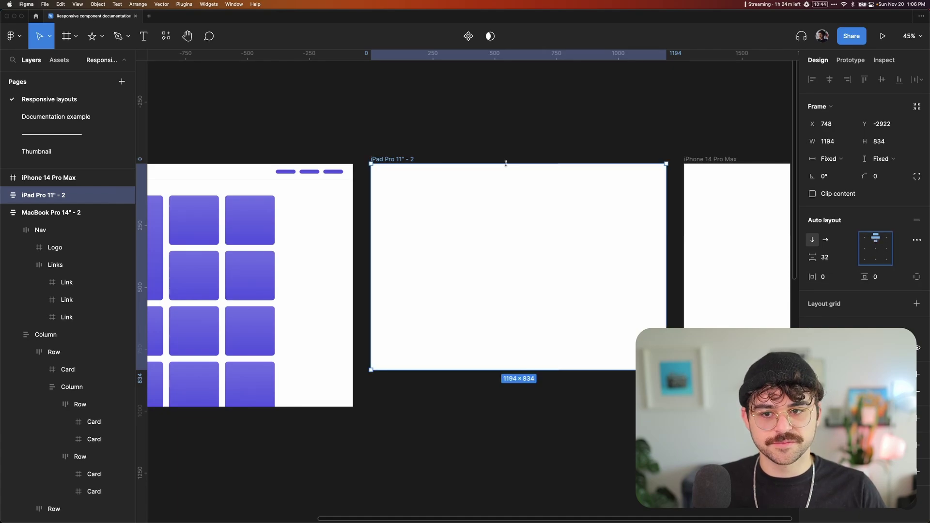
# Step: Paste the copied Nav bar into the iPad Pro 11" - 2 frame, try narrowing the frame, and undo the resize
pyautogui.press('super+v')
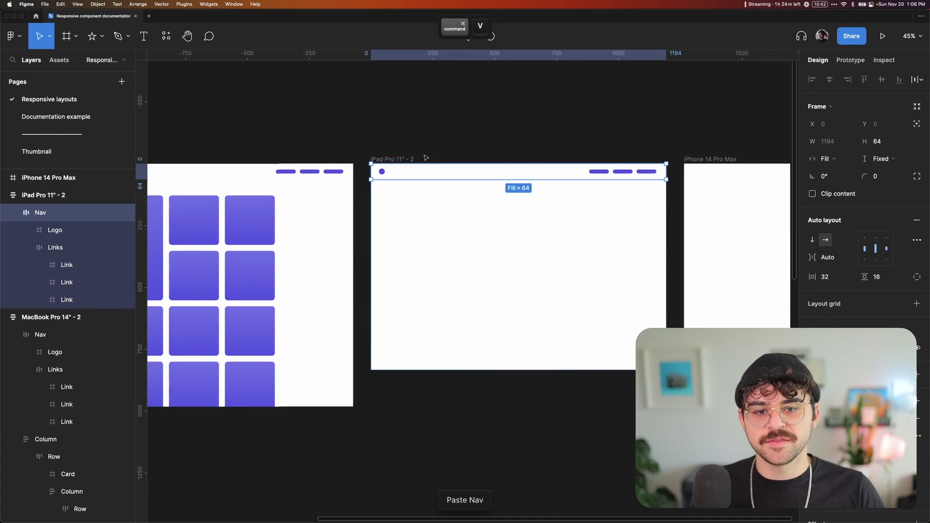
pyautogui.click(628, 219)
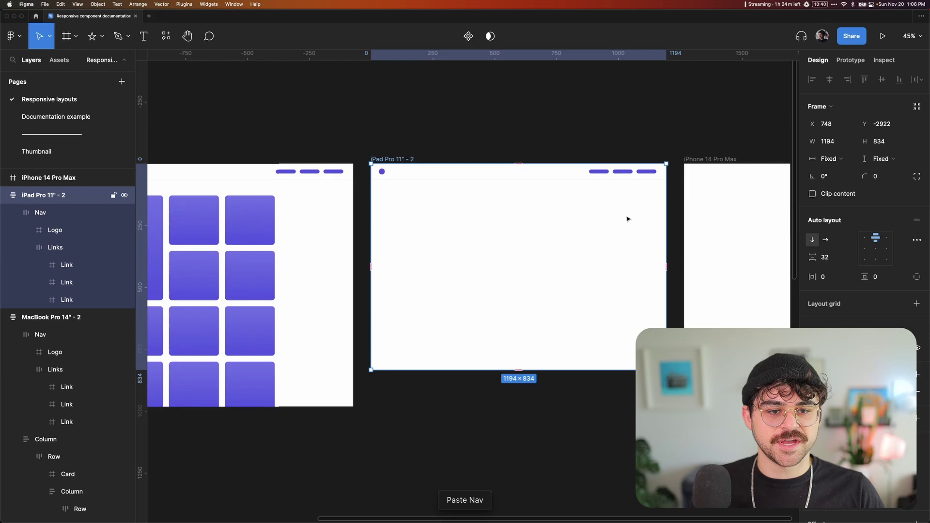
pyautogui.moveTo(665, 184); pyautogui.dragTo(602, 217)
pyautogui.press('super+z')
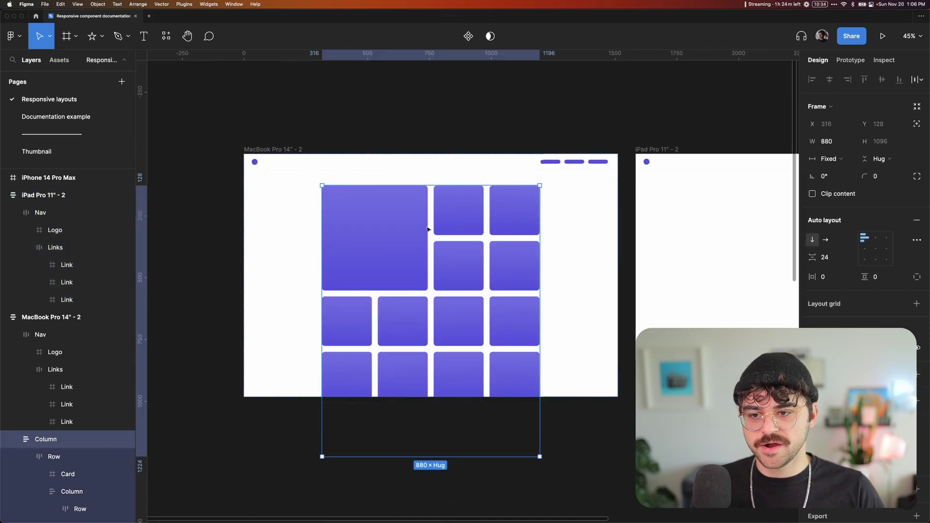
# Step: Copy the Column of cards from the MacBook Pro 14" - 2 frame into the iPad Pro 11" - 2 frame
pyautogui.press('super+c')
pyautogui.hscroll(6, 464, 242)
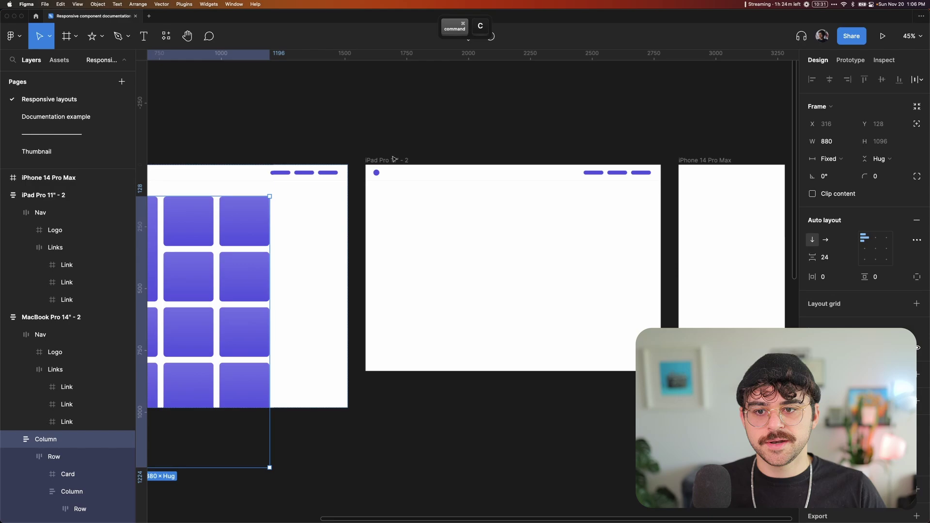
pyautogui.click(394, 160)
pyautogui.press('super+v')
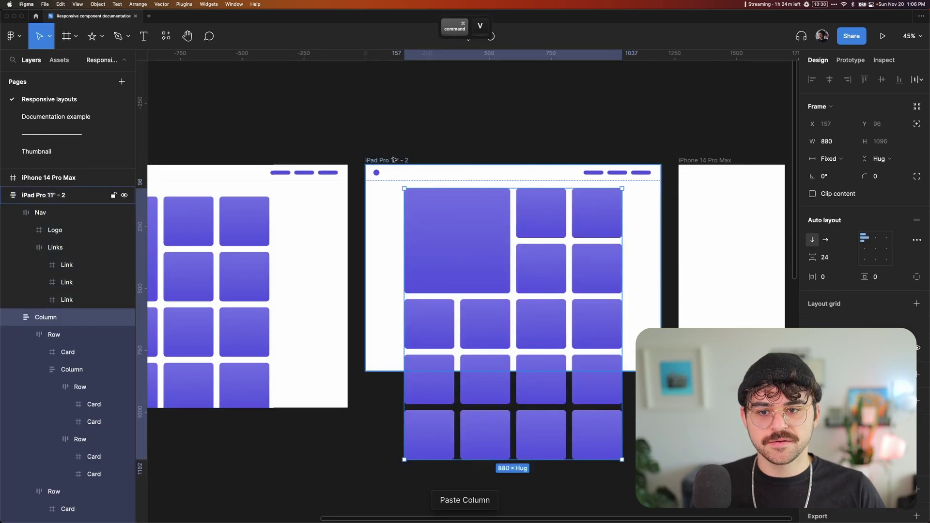
# Step: Make the iPad frame's Column fill its container's width and set its horizontal padding to 32
pyautogui.click(829, 158)
pyautogui.click(845, 186)
pyautogui.click(839, 280)
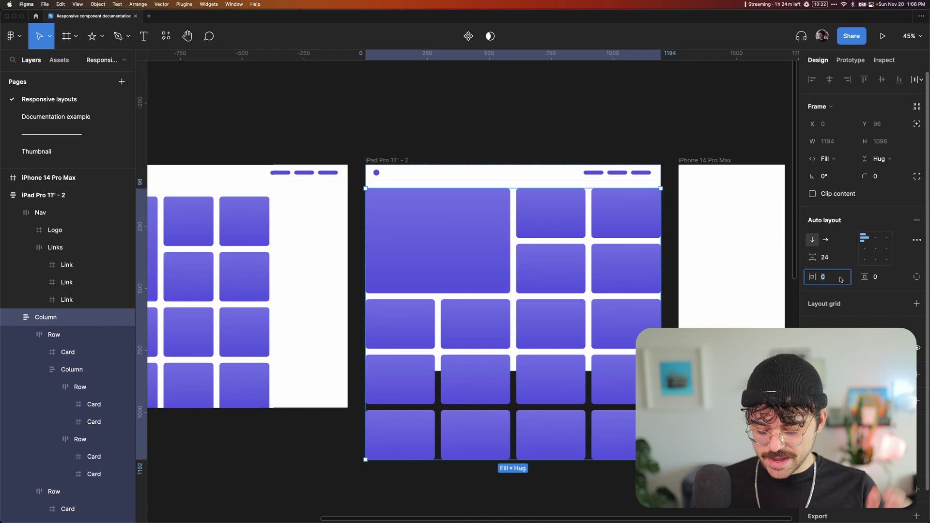
pyautogui.write('32')
pyautogui.press('Return')
pyautogui.scroll(5, 671, 210)
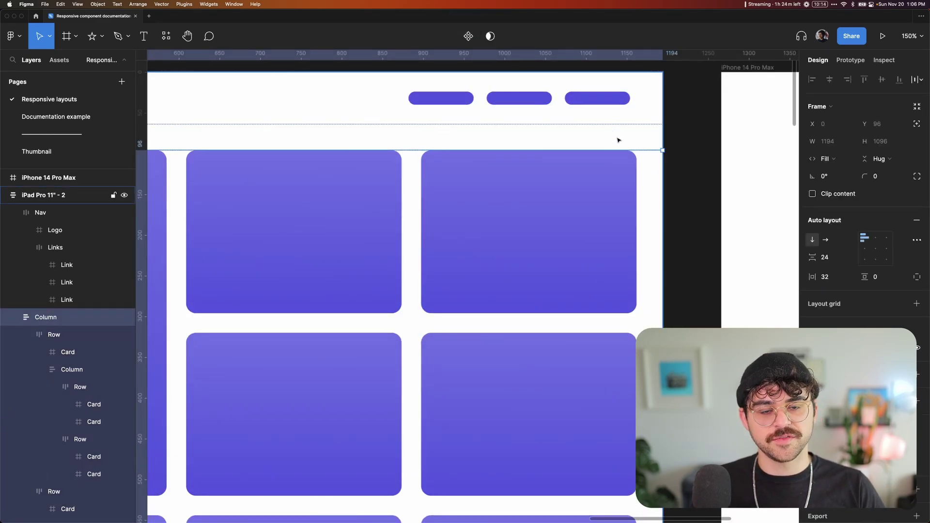
pyautogui.click(683, 115)
pyautogui.scroll(-5, 683, 115)
# Step: Delete the row with the large card from the iPad Column, and the last two cards of each remaining row
pyautogui.doubleClick(513, 198)
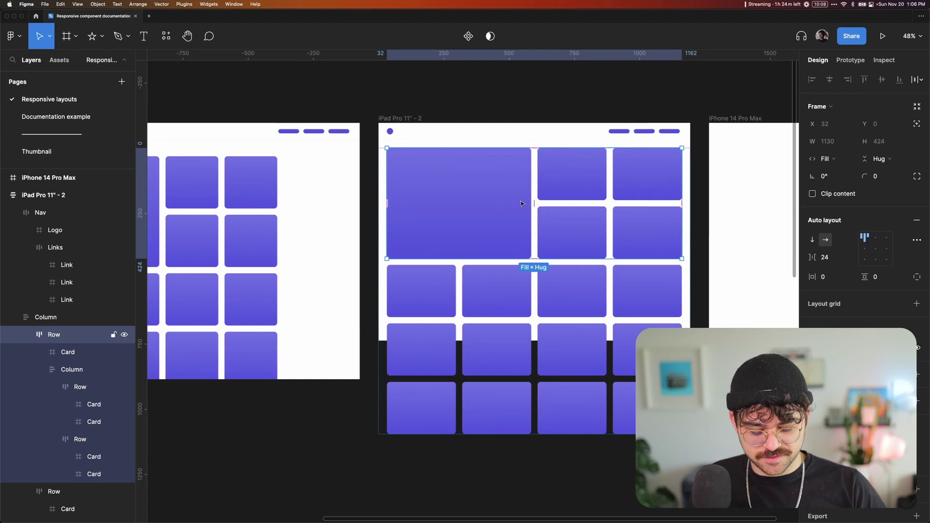
pyautogui.hotkey('ctrl', 'z')
pyautogui.doubleClick(575, 185)
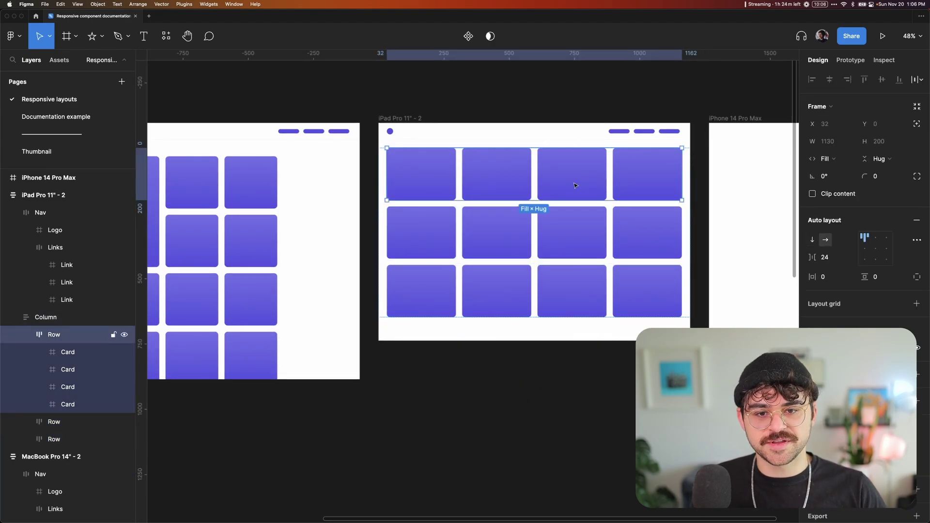
pyautogui.doubleClick(568, 183)
pyautogui.keyDown('shift'); pyautogui.click(633, 183); pyautogui.keyUp('shift')
pyautogui.keyDown('shift'); pyautogui.doubleClick(581, 233); pyautogui.keyUp('shift')
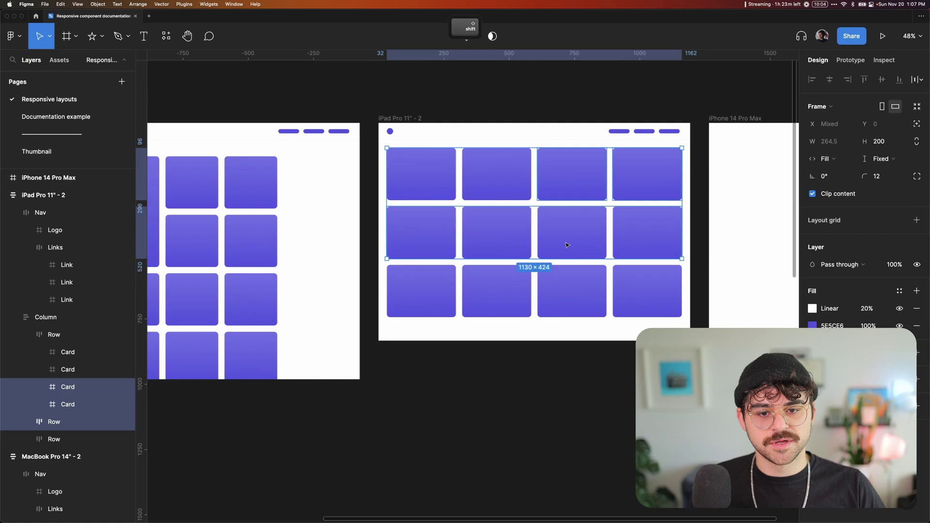
pyautogui.keyDown('shift'); pyautogui.click(635, 235); pyautogui.keyUp('shift')
pyautogui.keyDown('shift'); pyautogui.click(583, 289); pyautogui.keyUp('shift')
pyautogui.keyDown('shift'); pyautogui.click(643, 290); pyautogui.keyUp('shift')
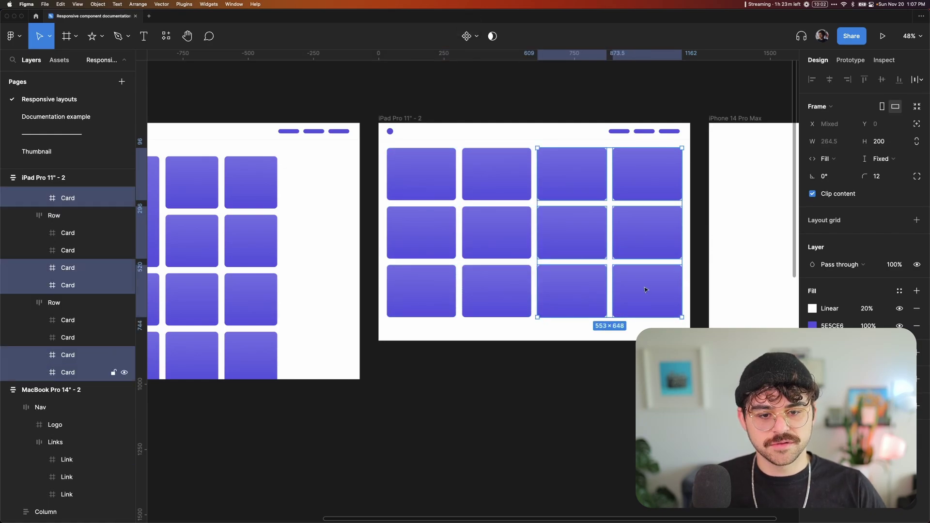
pyautogui.press('Delete')
# Step: Duplicate the last two-card row in the iPad Column three times
pyautogui.doubleClick(525, 286)
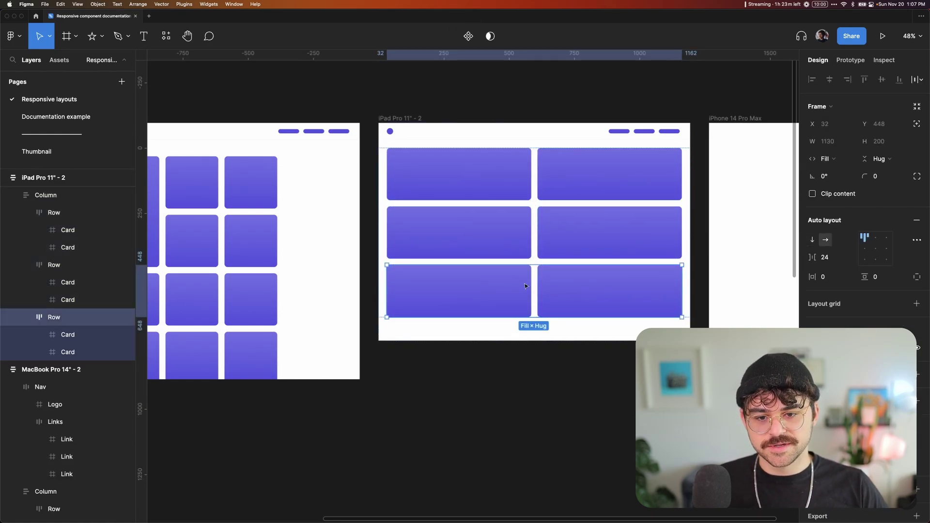
pyautogui.press('super+d')
pyautogui.press('super+d')
pyautogui.press('super+d')
pyautogui.press('Escape')
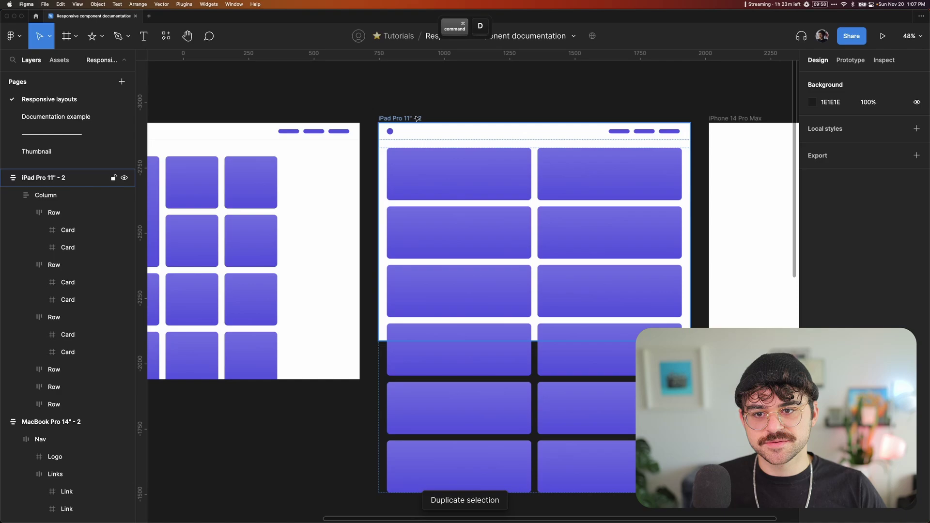
# Step: Turn on content clipping for the iPad Pro 11" - 2 frame and test resizing its width
pyautogui.click(54, 177)
pyautogui.click(812, 193)
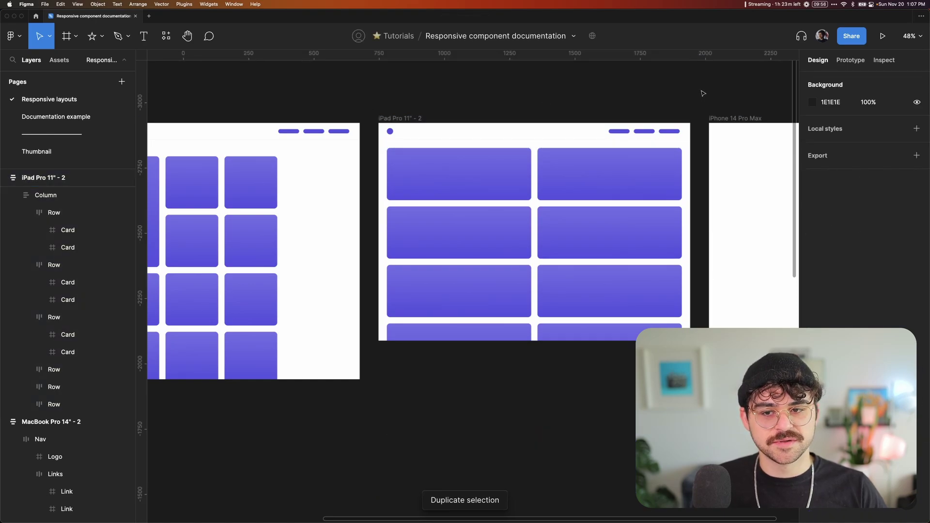
pyautogui.moveTo(690, 150)
pyautogui.mouseDown()
pyautogui.moveTo(518, 148)
pyautogui.moveTo(700, 148)
pyautogui.mouseUp()
# Step: Set the item spacing of the iPad Column and all its rows to 32
pyautogui.click(552, 180)
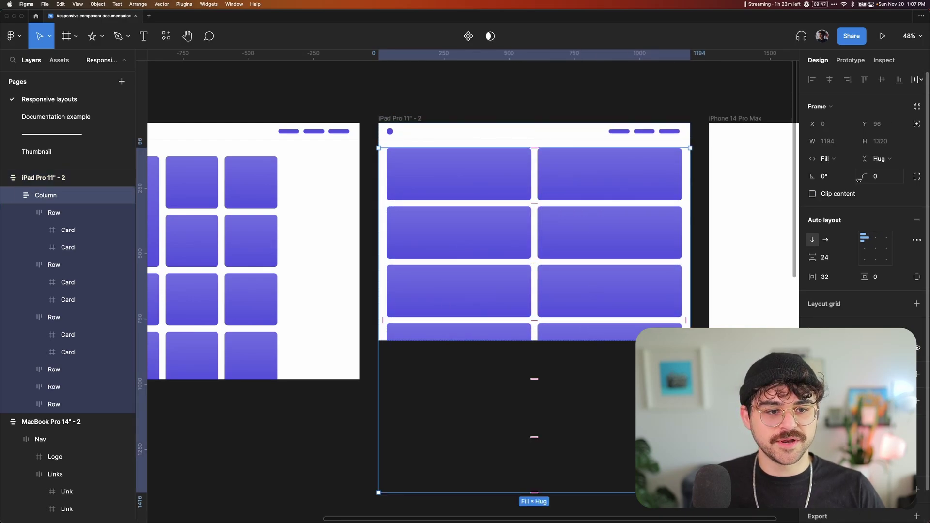
pyautogui.click(830, 257)
pyautogui.write('32')
pyautogui.press('Return')
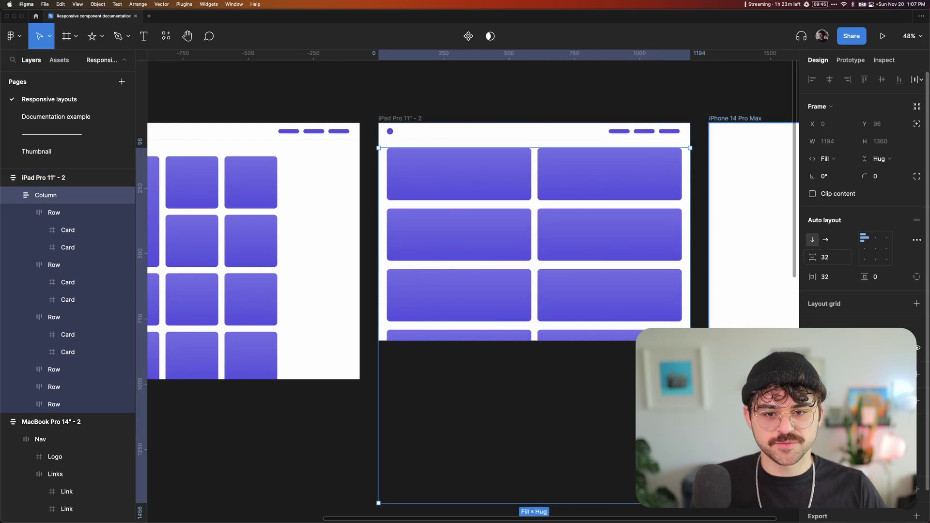
pyautogui.press('Return')
pyautogui.click(829, 262)
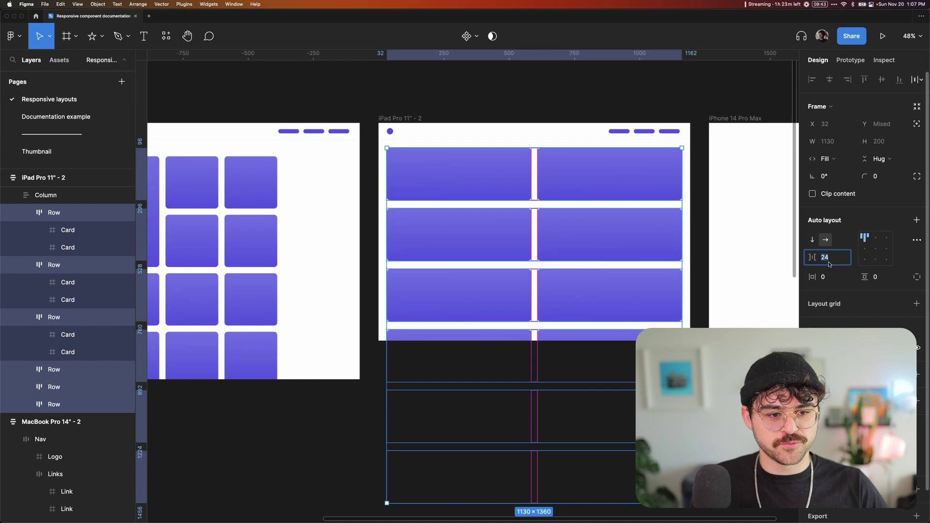
pyautogui.click(581, 112)
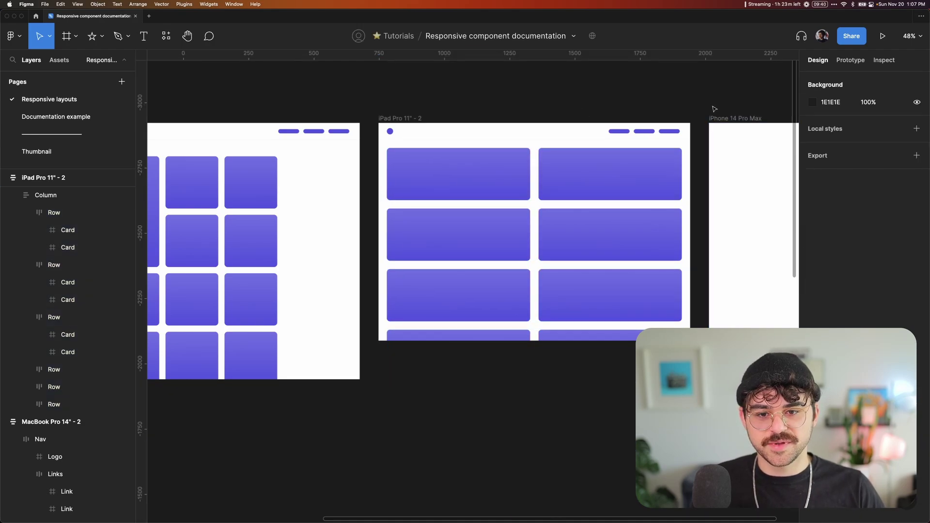
# Step: Set the item spacing of the iPad Column and all its rows to 16
pyautogui.click(686, 150)
pyautogui.click(838, 259)
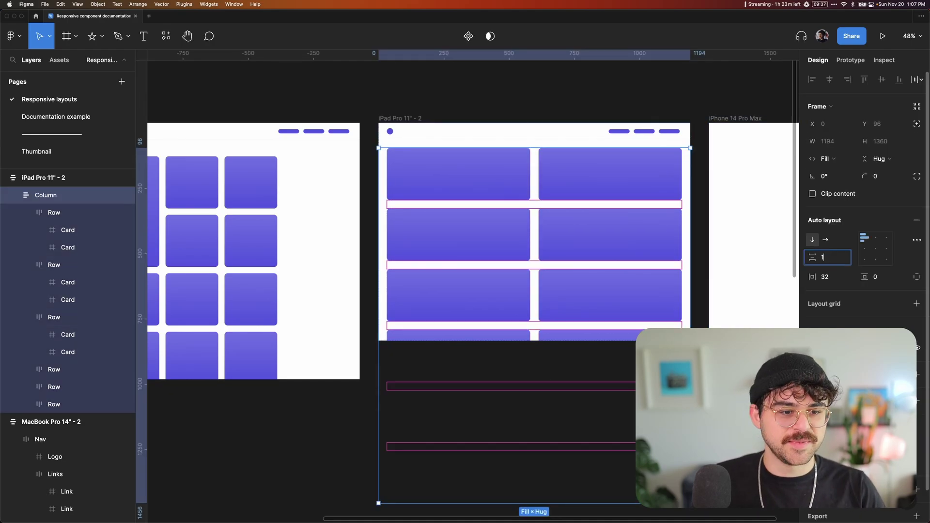
pyautogui.write('6')
pyautogui.press('Return')
pyautogui.press('Return')
pyautogui.click(831, 257)
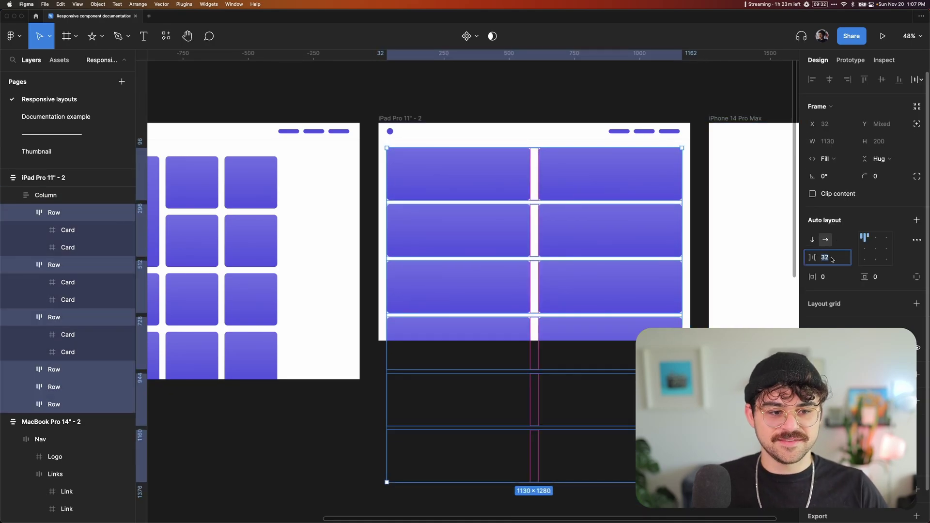
pyautogui.write('16')
pyautogui.press('Return')
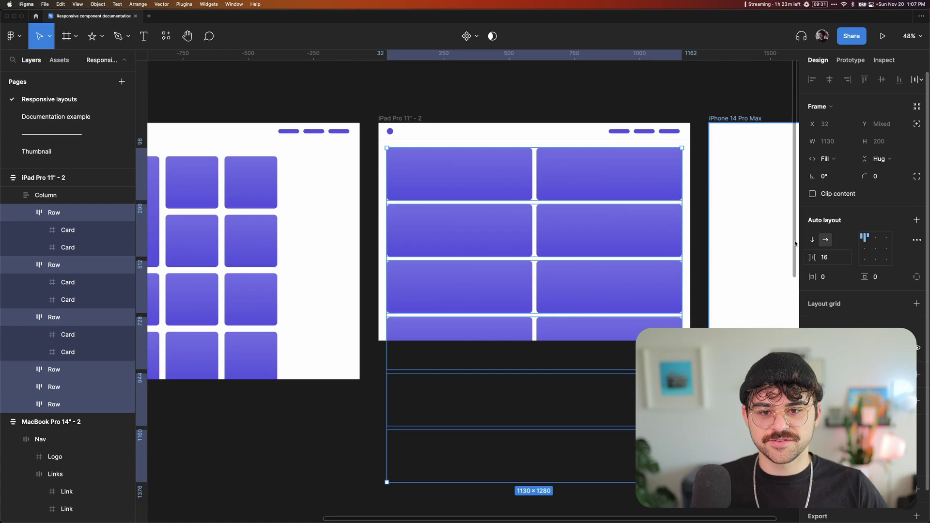
pyautogui.click(541, 104)
# Step: Select every card in all rows of the iPad Column and set their height to 240
pyautogui.scroll(2, 463, 180)
pyautogui.click(462, 180)
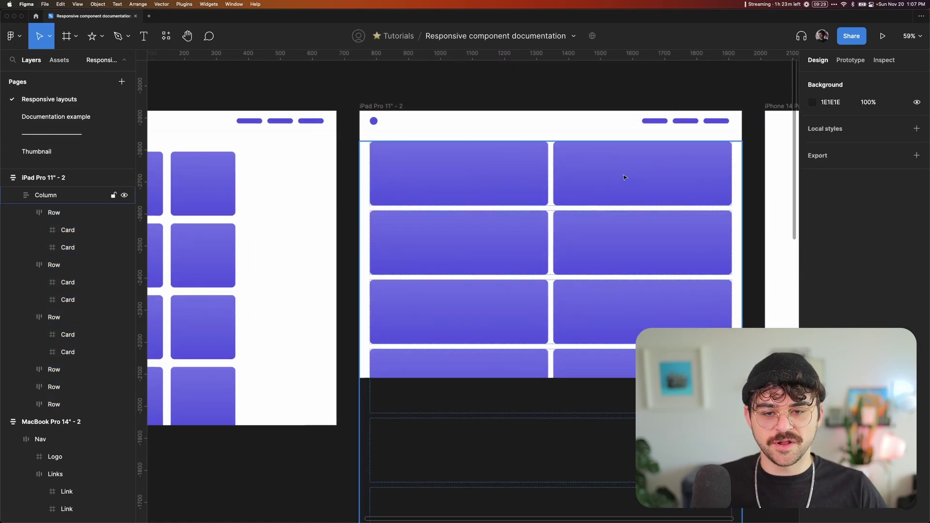
pyautogui.press('super+a')
pyautogui.press('super+a')
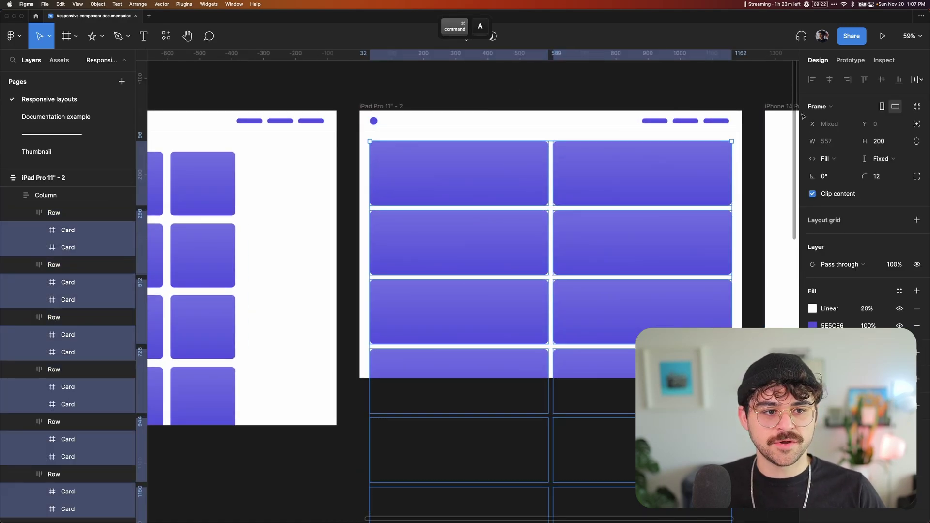
pyautogui.click(891, 144)
pyautogui.write('240')
pyautogui.press('Return')
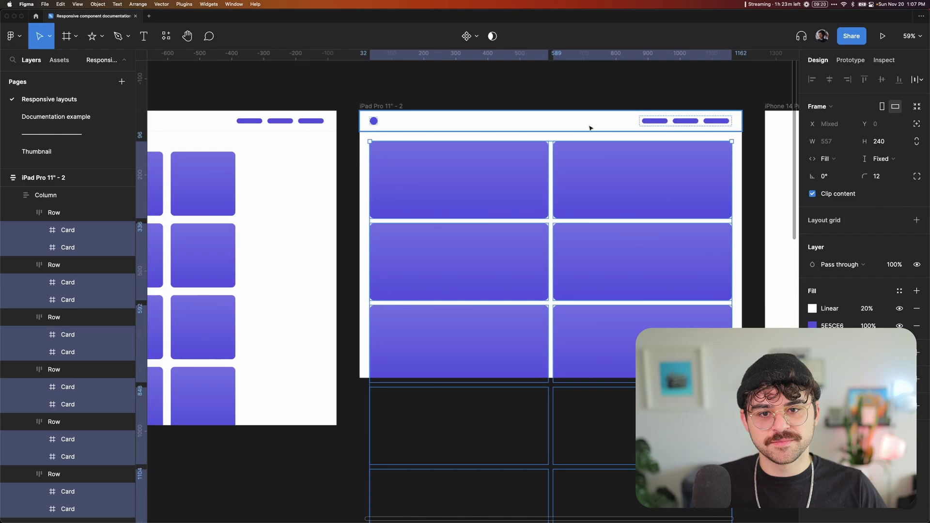
pyautogui.click(549, 100)
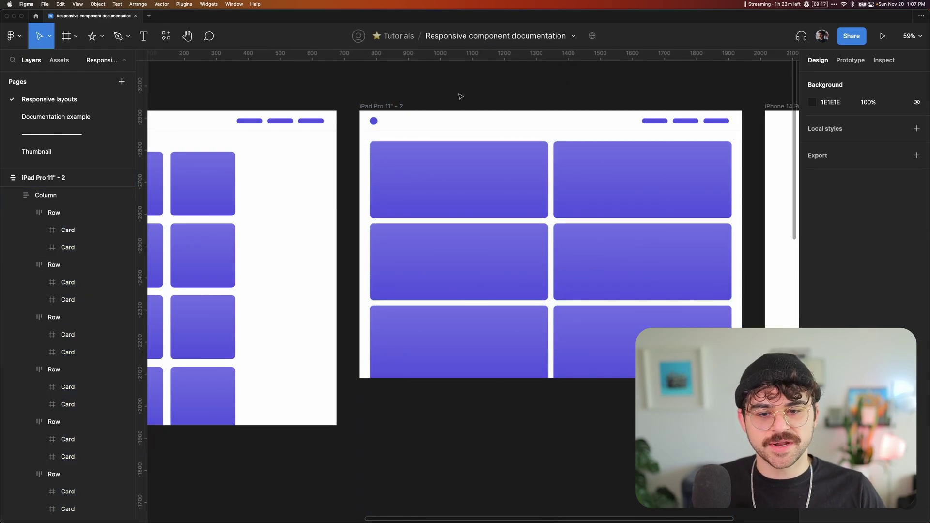
# Step: Copy the Nav bar from the iPad Pro 11" - 2 frame
pyautogui.scroll(-2, 460, 96)
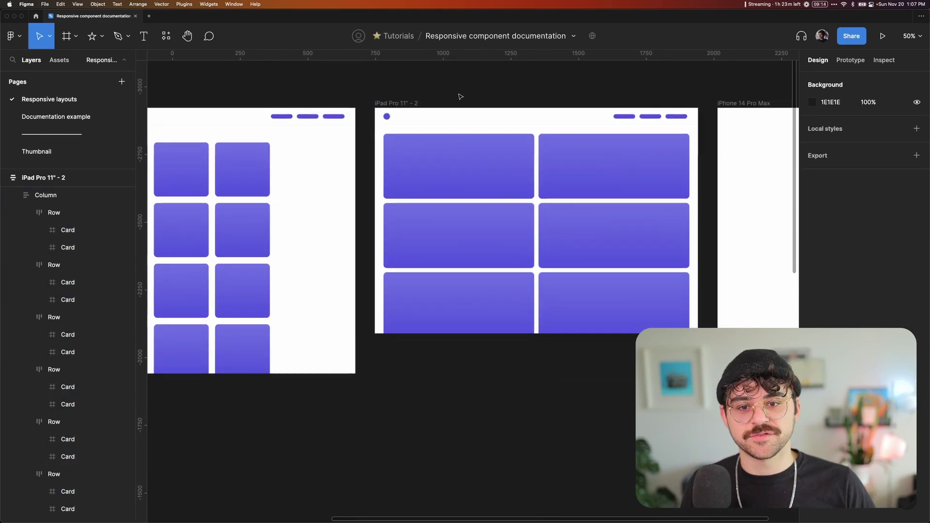
pyautogui.scroll(-2, 432, 95)
pyautogui.click(433, 155)
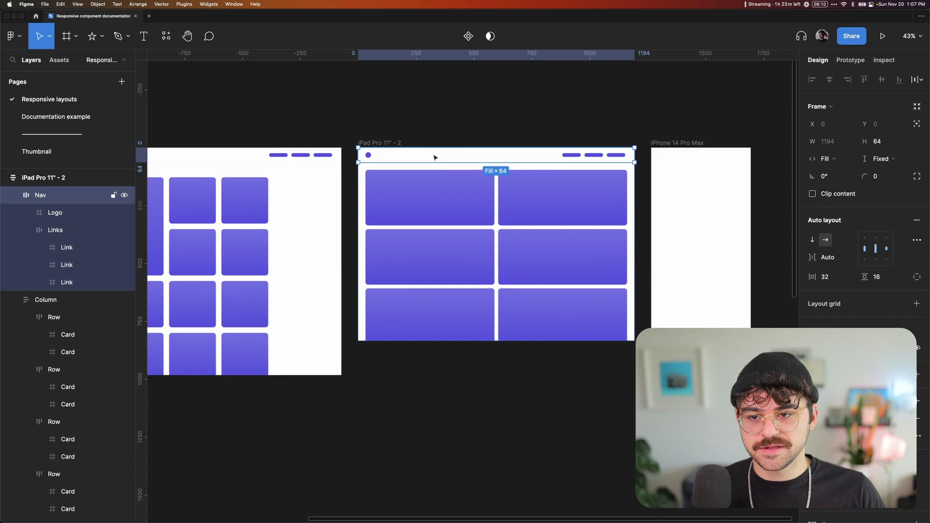
pyautogui.press('super+c')
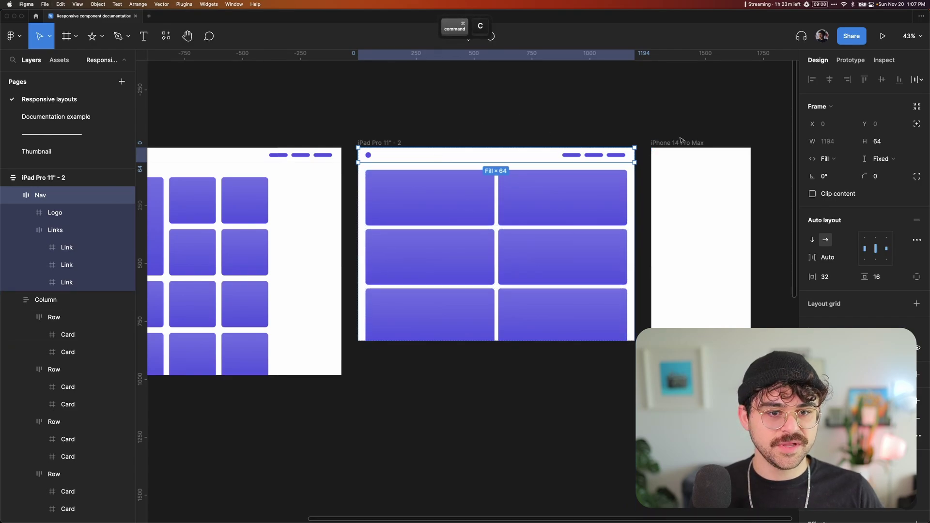
# Step: Add auto layout to the iPhone 14 Pro Max frame with top-center alignment, item spacing of 16 and zero padding
pyautogui.click(680, 142)
pyautogui.hotkey('shift', '2')
pyautogui.hotkey('shift', 'a')
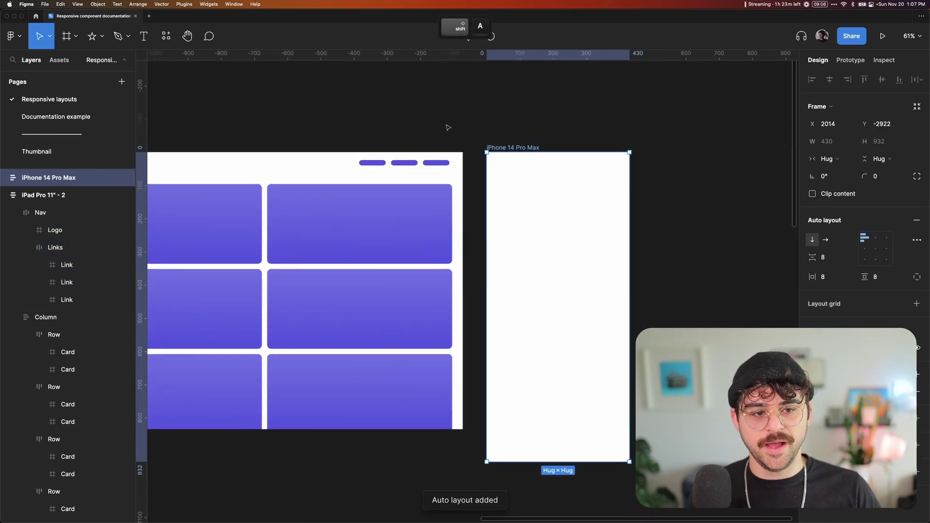
pyautogui.click(876, 239)
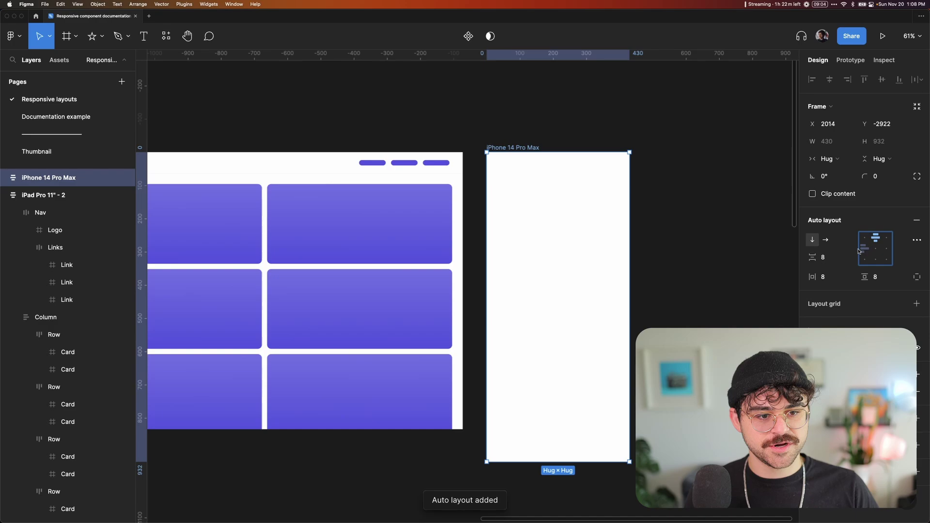
pyautogui.click(836, 260)
pyautogui.press('Return')
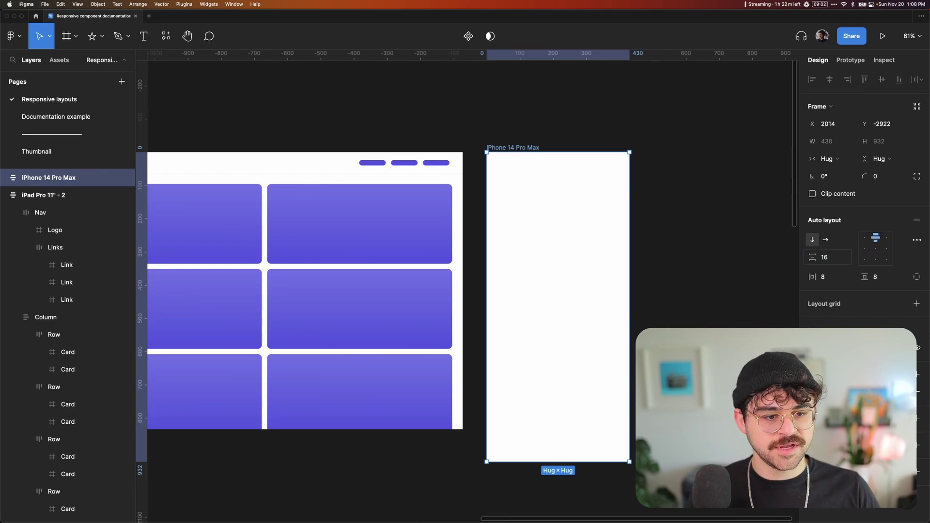
pyautogui.keyDown('super'); pyautogui.click(838, 276); pyautogui.keyUp('super')
pyautogui.write('0')
pyautogui.press('Return')
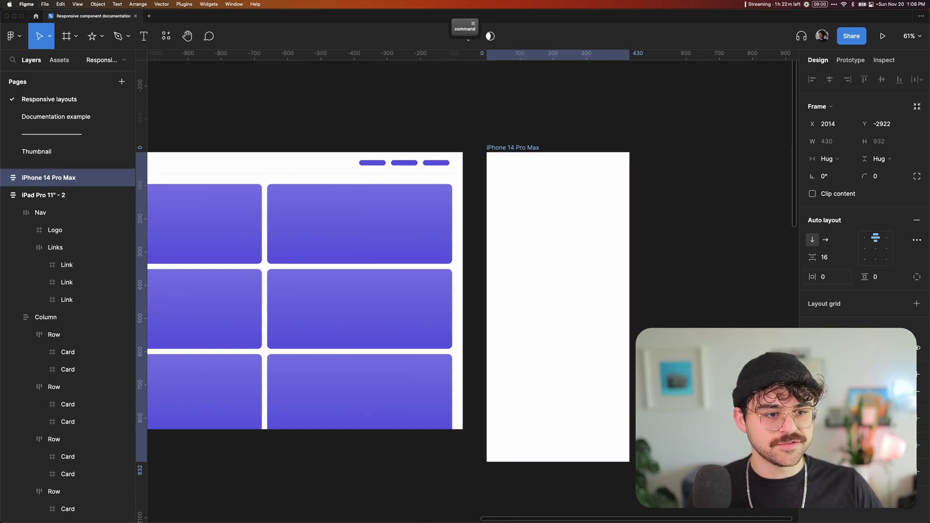
# Step: Set the iPhone 14 Pro Max frame's width and height to fixed sizing and paste the copied Nav bar into it
pyautogui.click(826, 158)
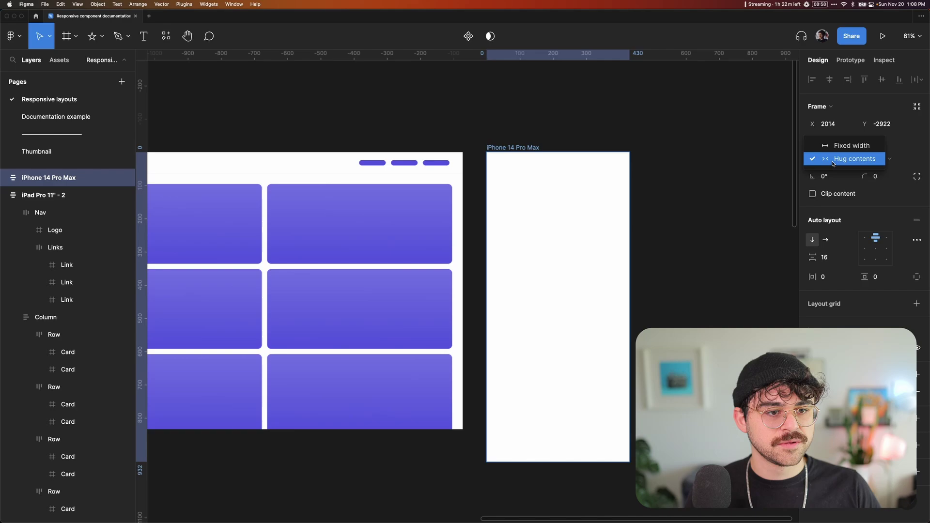
pyautogui.click(840, 147)
pyautogui.click(878, 158)
pyautogui.click(872, 148)
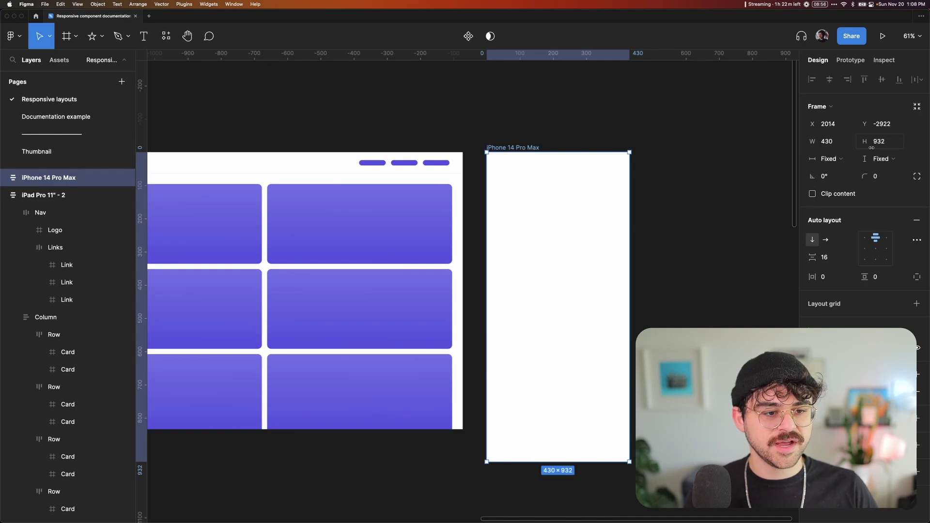
pyautogui.press('super+v')
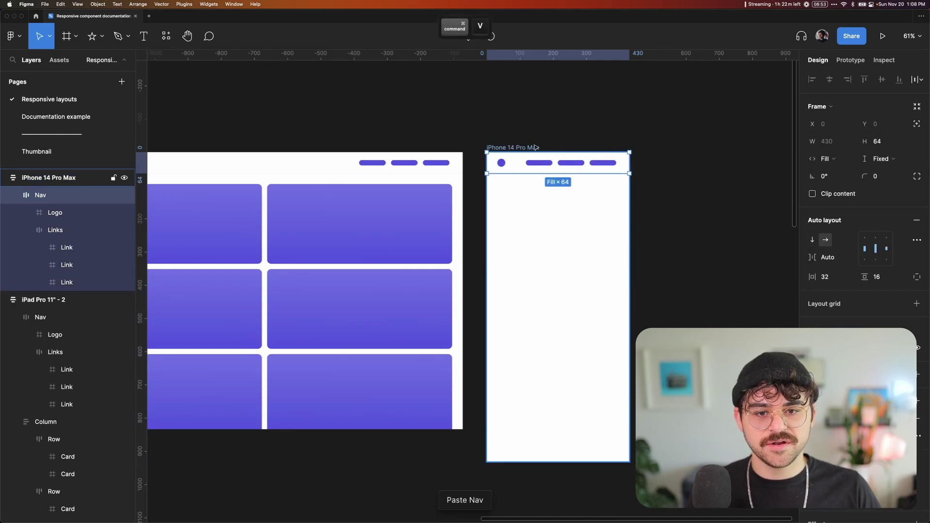
# Step: Rename the Links frame in the iPhone 14 Pro Max navigation bar to Menu
pyautogui.scroll(6, 560, 164)
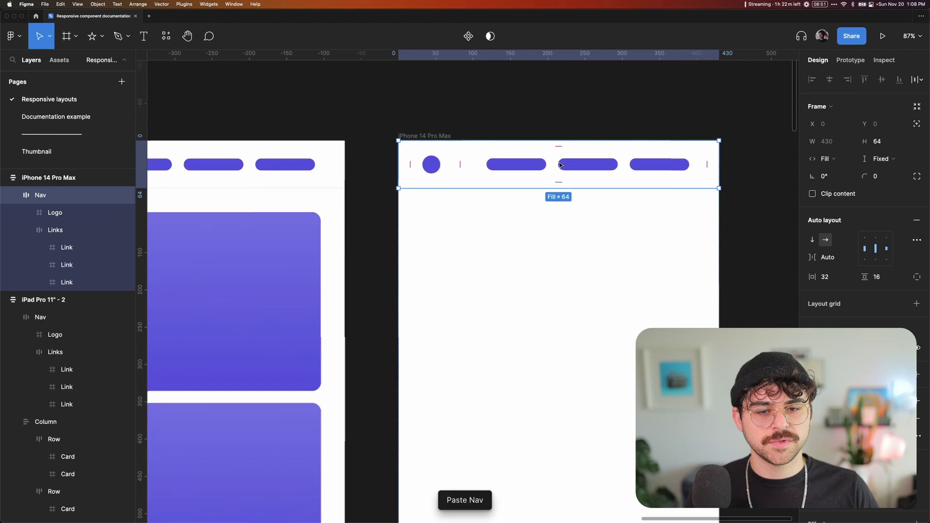
pyautogui.doubleClick(532, 168)
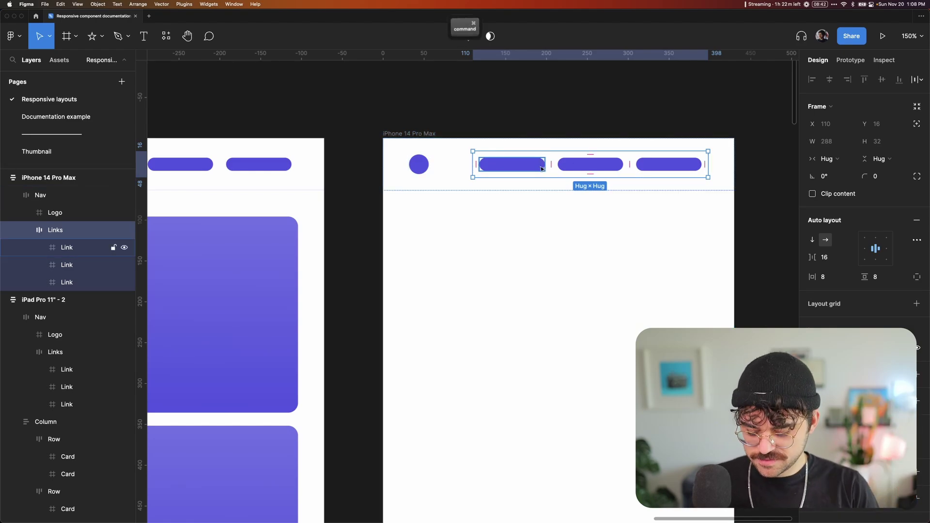
pyautogui.press('super+r')
pyautogui.write('Menu')
pyautogui.press('Return')
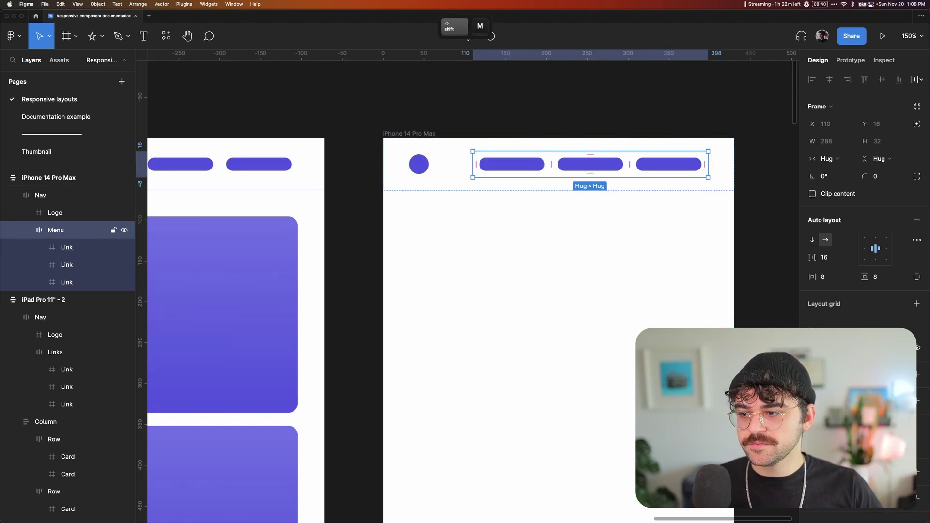
# Step: Select the three Link layers inside the Menu frame and rename them all to Line
pyautogui.press('Return')
pyautogui.press('super+r')
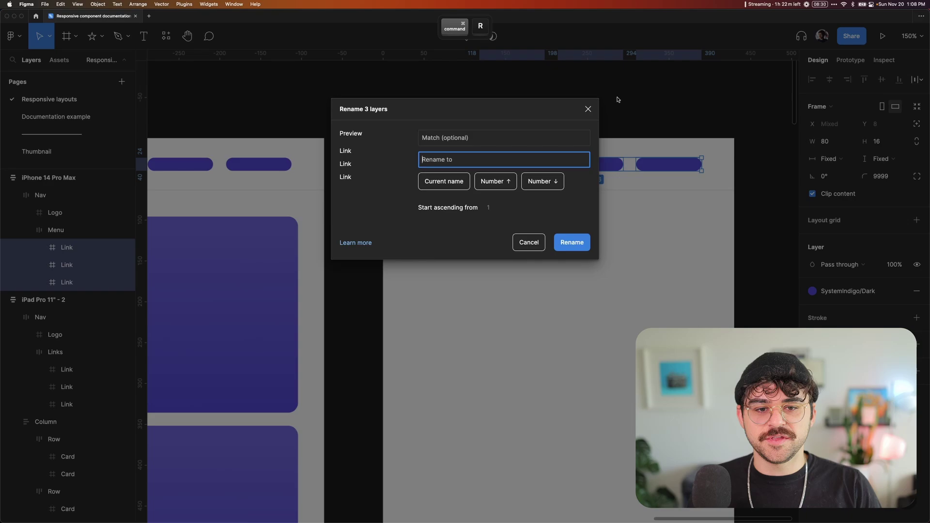
pyautogui.write('Li')
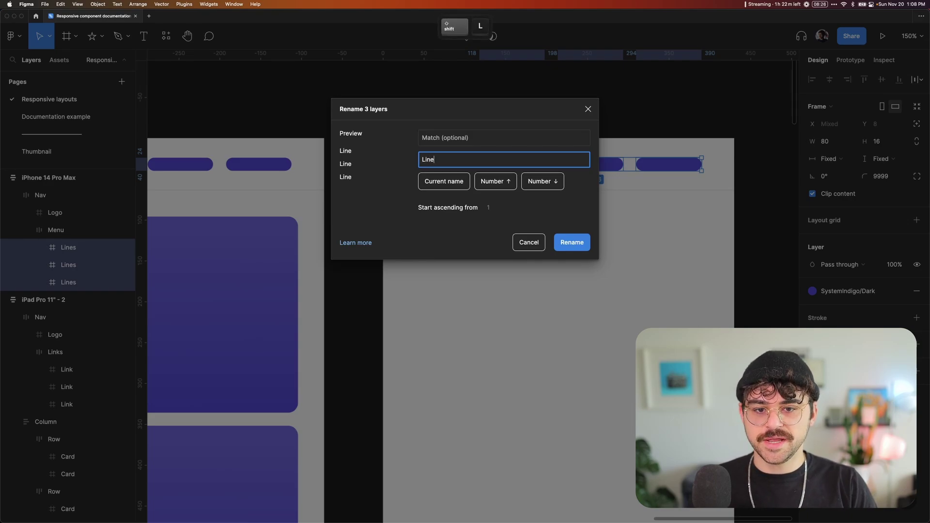
pyautogui.write('ne')
pyautogui.press('Return')
# Step: Set the size of the three Line layers to 24 wide and 2 high
pyautogui.click(837, 142)
pyautogui.write('24')
pyautogui.press('Tab')
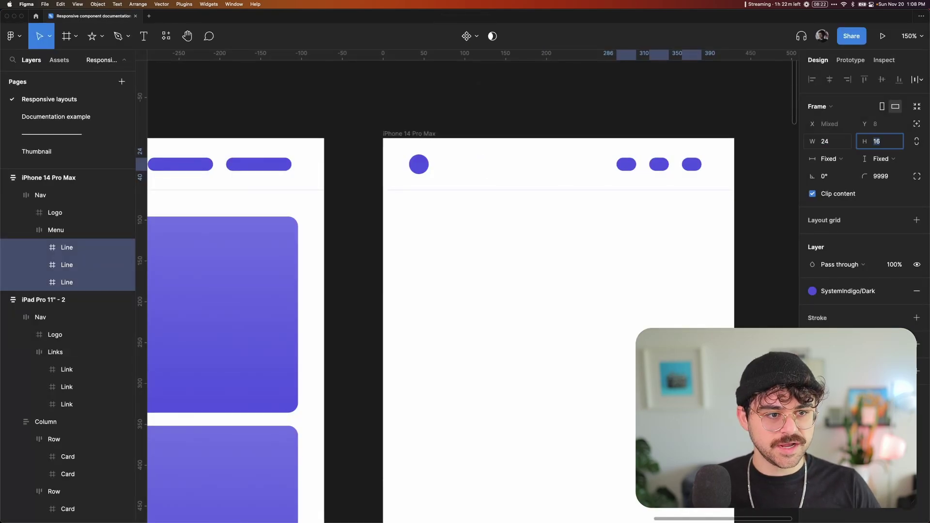
pyautogui.write('2')
pyautogui.press('Return')
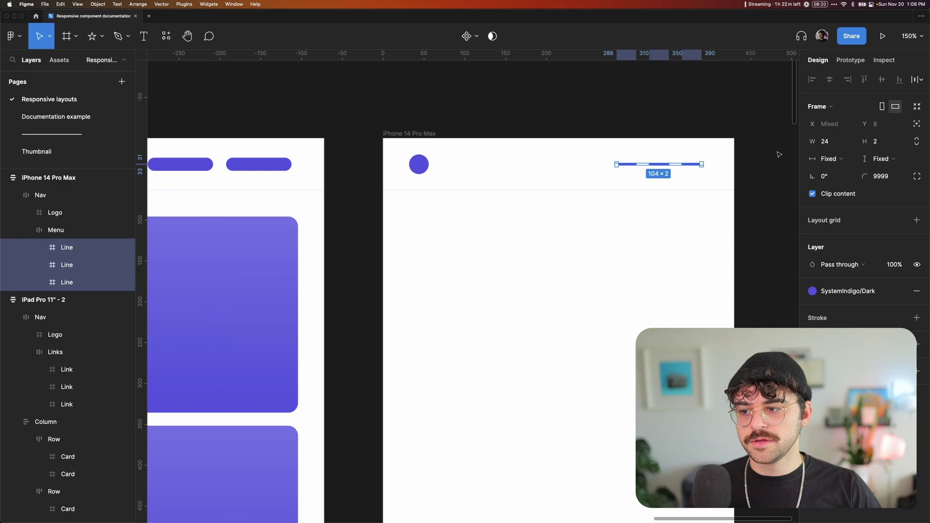
# Step: Change the Menu frame's auto layout to vertical with an item spacing of 4 to form a hamburger icon
pyautogui.hotkey('shift', 'Return')
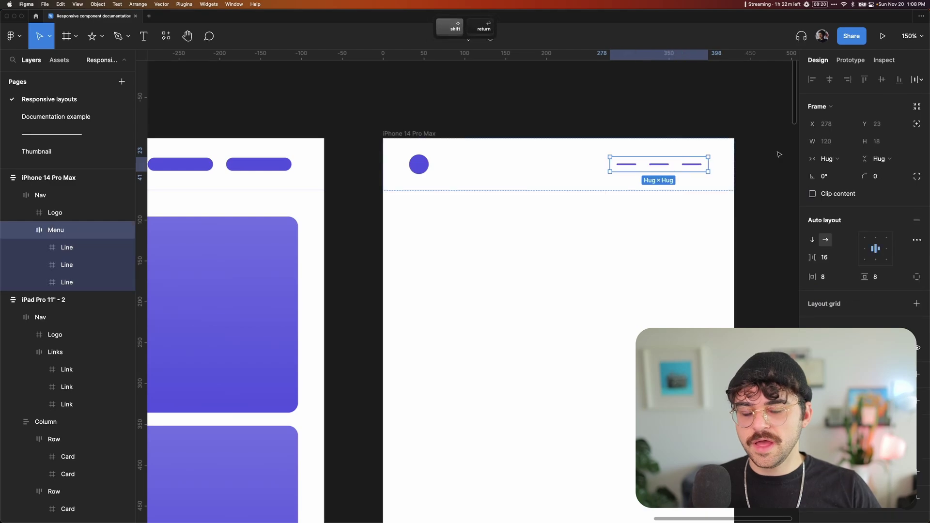
pyautogui.click(813, 239)
pyautogui.click(833, 260)
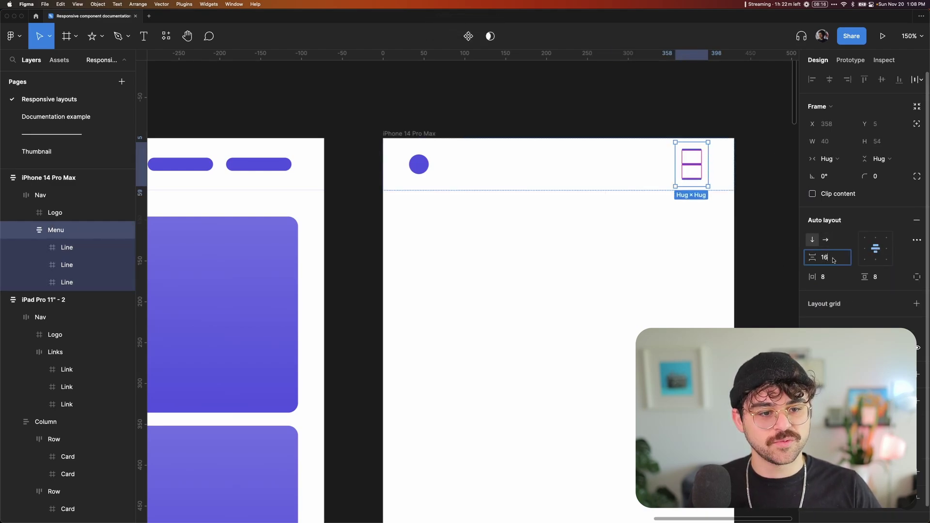
pyautogui.write('4')
pyautogui.press('Return')
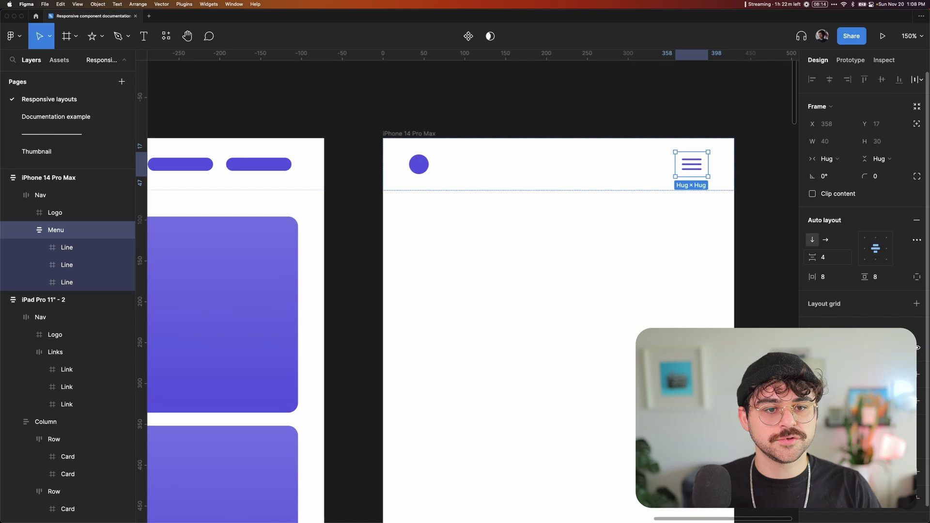
pyautogui.click(762, 197)
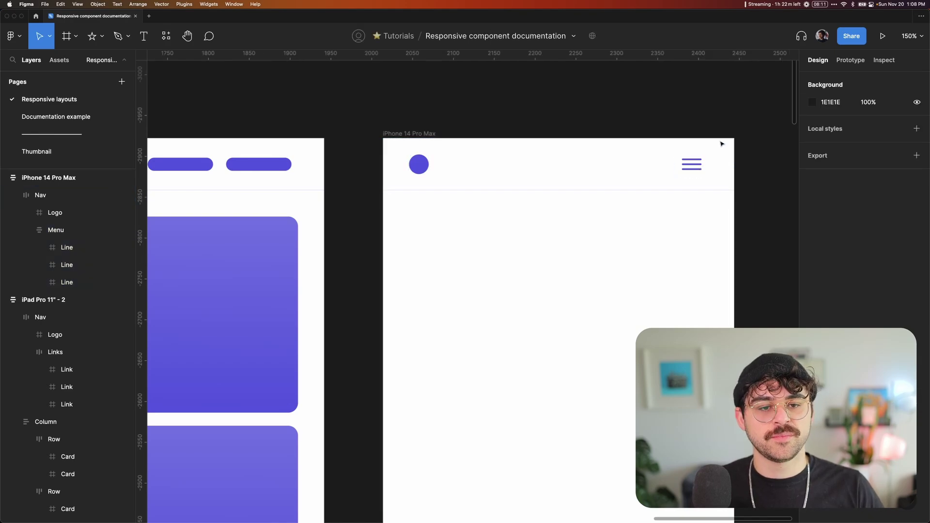
# Step: Set the horizontal padding of the iPhone 14 Pro Max Nav bar to 16
pyautogui.scroll(-3, 700, 184)
pyautogui.click(693, 170)
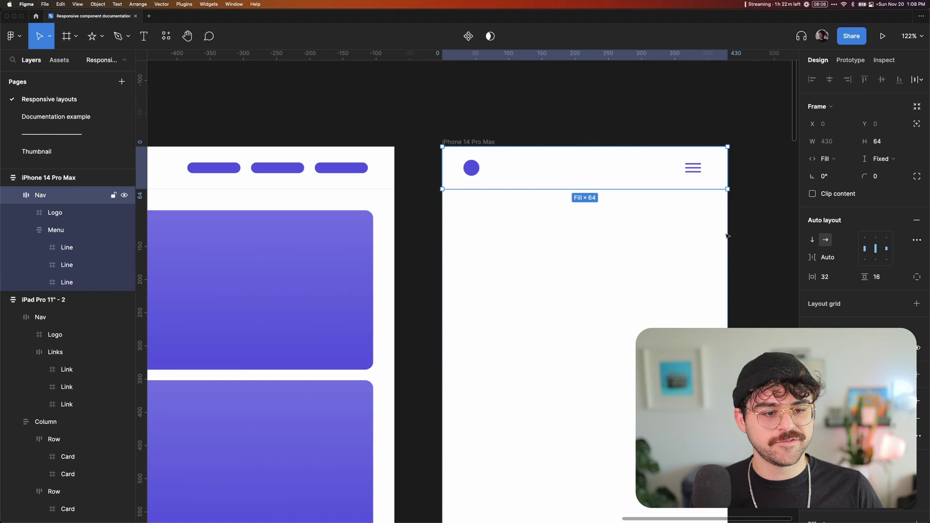
pyautogui.click(838, 283)
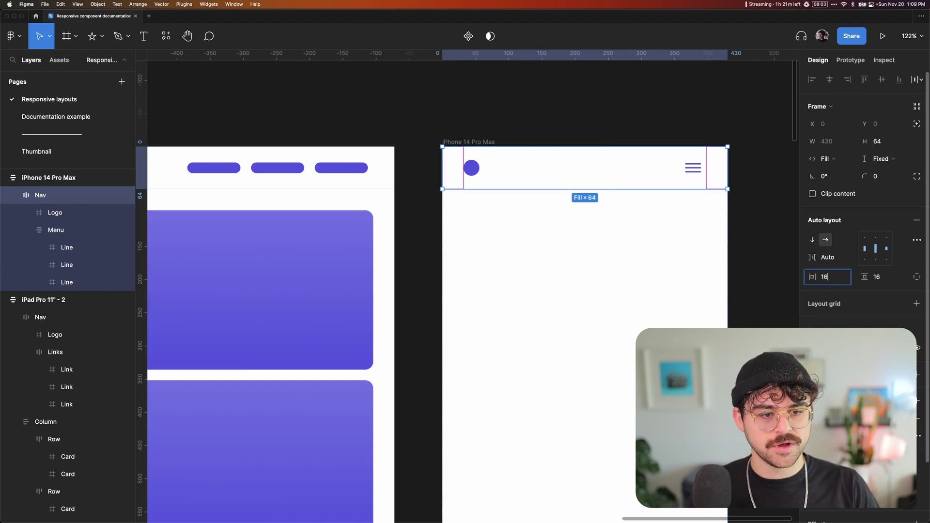
pyautogui.press('Return')
pyautogui.click(769, 151)
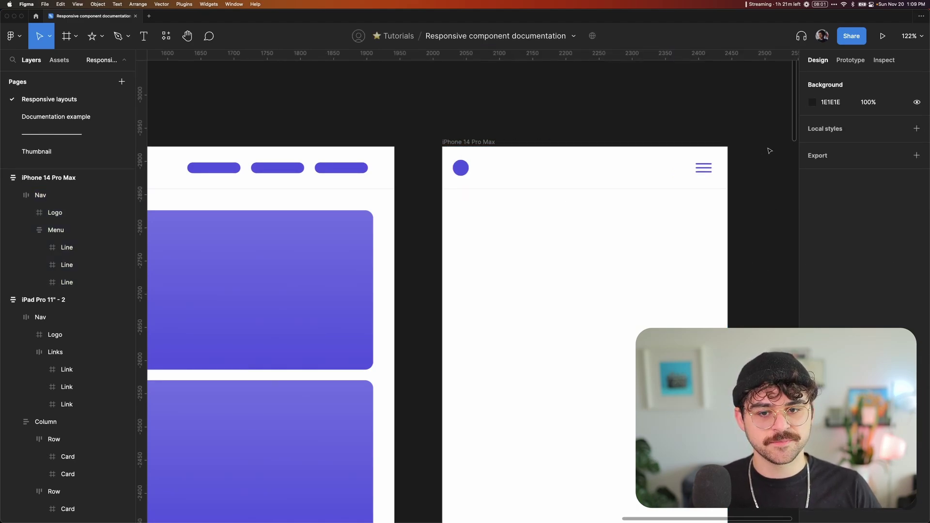
# Step: Copy the card Column from the iPad Pro 11" - 2 frame and paste it into the iPhone 14 Pro Max frame
pyautogui.scroll(-3, 770, 151)
pyautogui.scroll(-3, 586, 171)
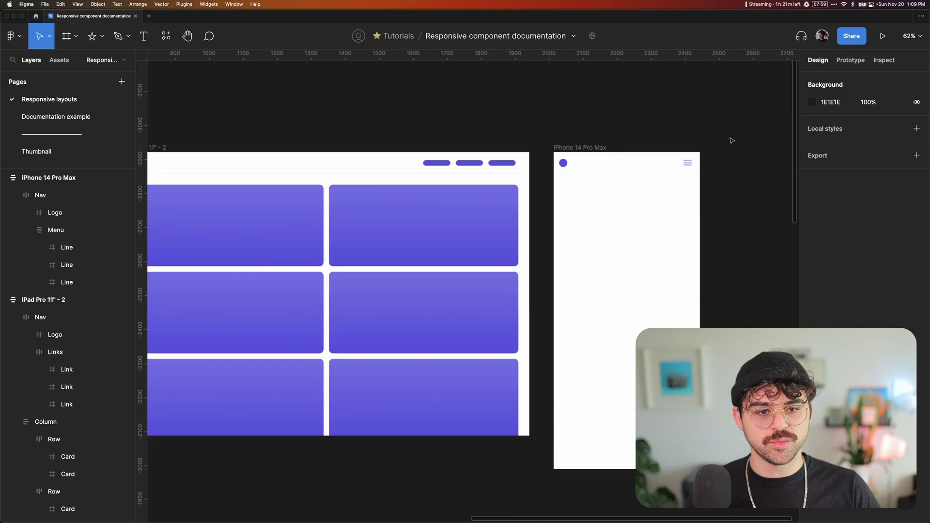
pyautogui.hscroll(-5, 745, 237)
pyautogui.click(548, 231)
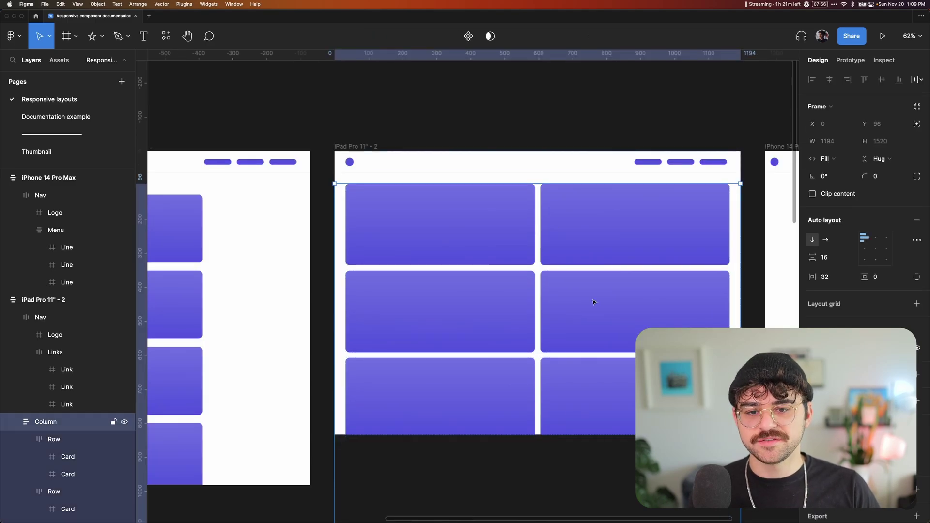
pyautogui.press('super+c')
pyautogui.hscroll(7, 533, 213)
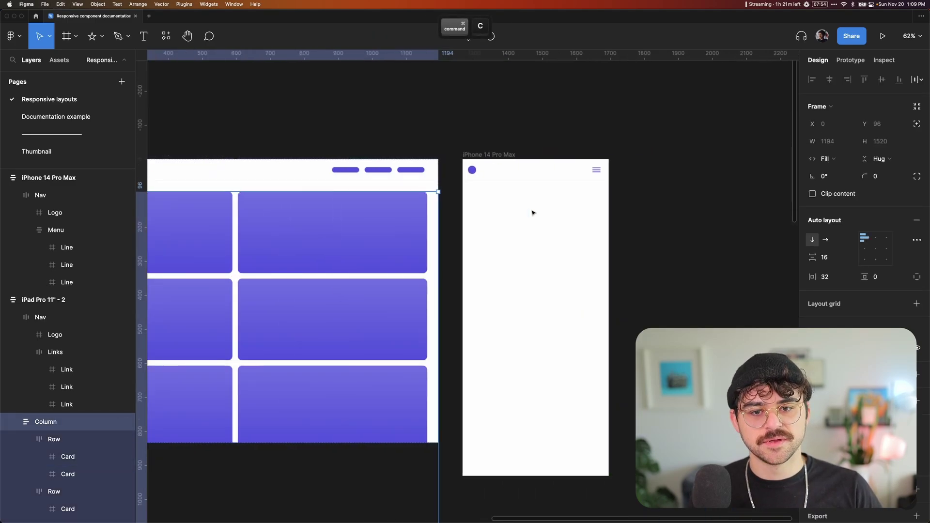
pyautogui.click(493, 153)
pyautogui.press('super+v')
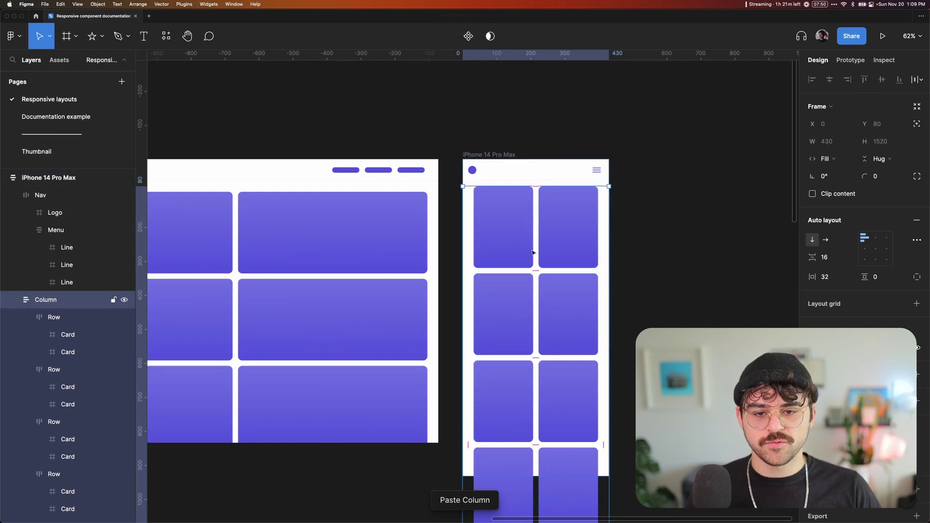
# Step: Select all rows of the iPhone Column and ungroup them so the cards sit directly in the Column
pyautogui.keyDown('super'); pyautogui.click(552, 243); pyautogui.keyUp('super')
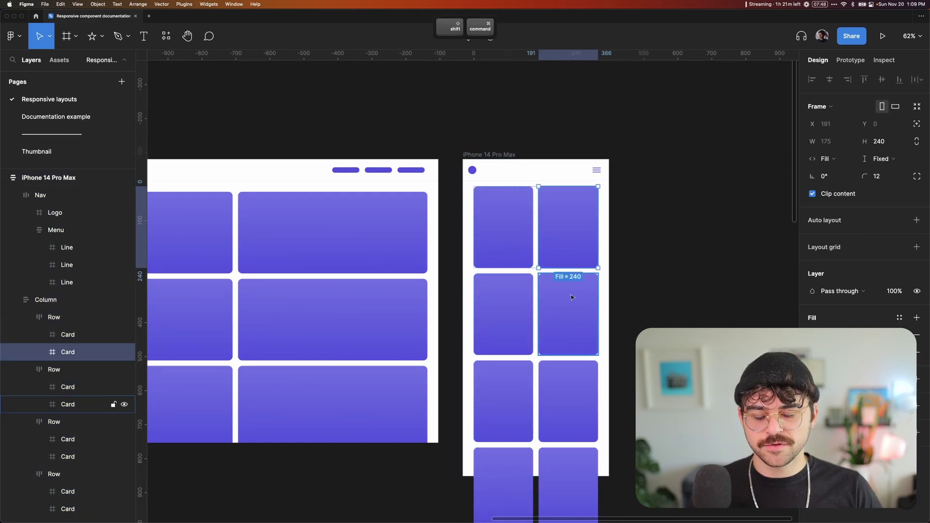
pyautogui.click(515, 233)
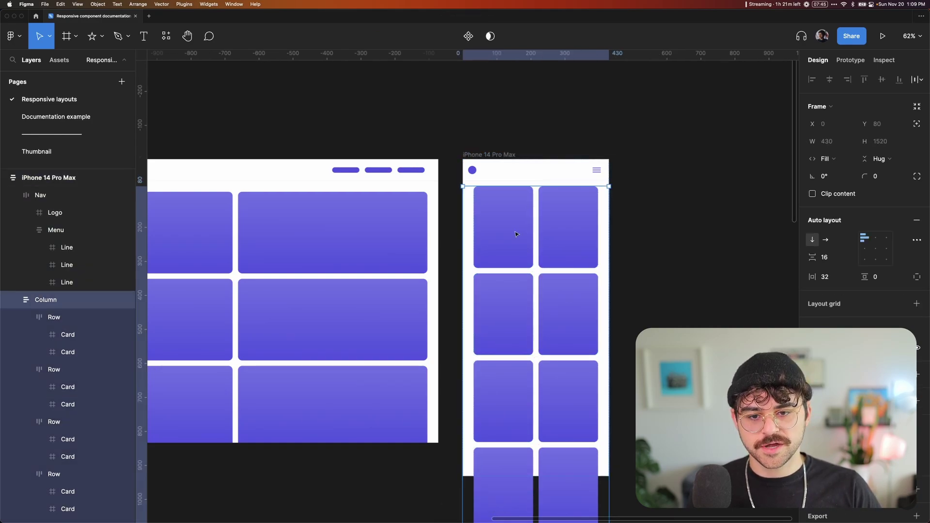
pyautogui.press('Return')
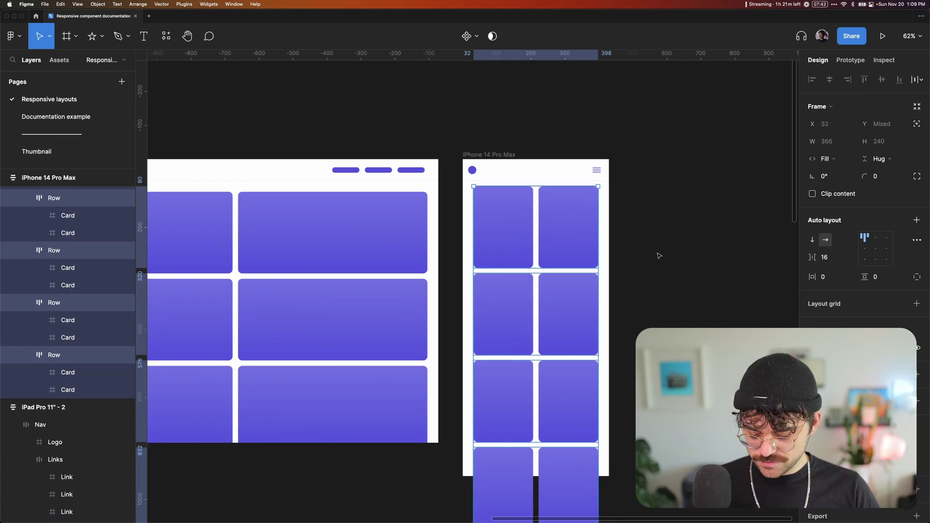
pyautogui.press('super')
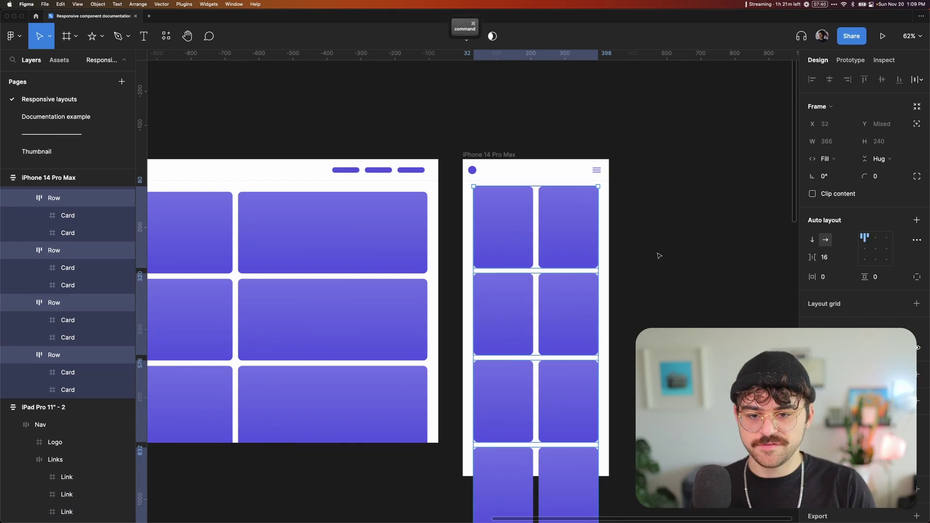
pyautogui.press('shift+super+g')
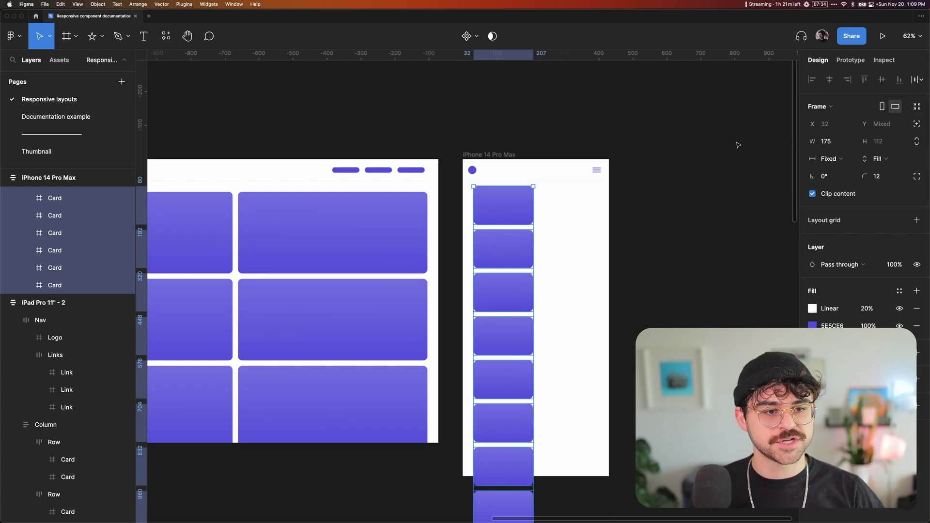
# Step: Set all cards in the iPhone Column to fill the container width with a fixed height of 200
pyautogui.click(815, 157)
pyautogui.click(835, 170)
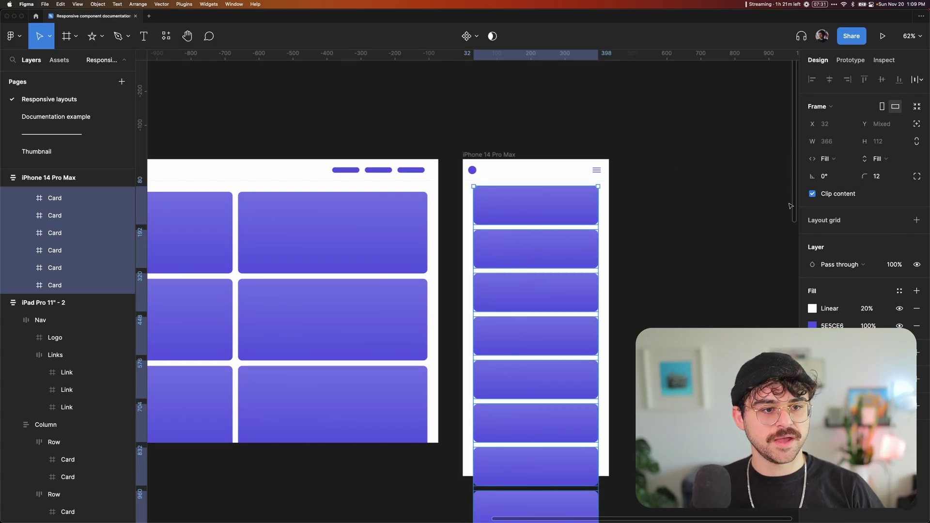
pyautogui.click(875, 158)
pyautogui.click(884, 141)
pyautogui.click(885, 142)
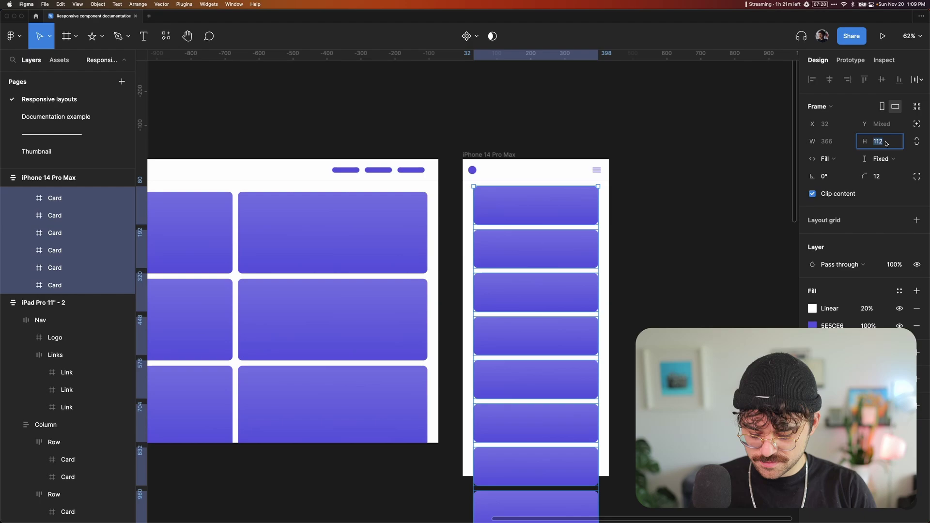
pyautogui.write('200')
pyautogui.press('Return')
# Step: Set the horizontal padding of the iPhone Column to 16
pyautogui.hotkey('shift', 'Return')
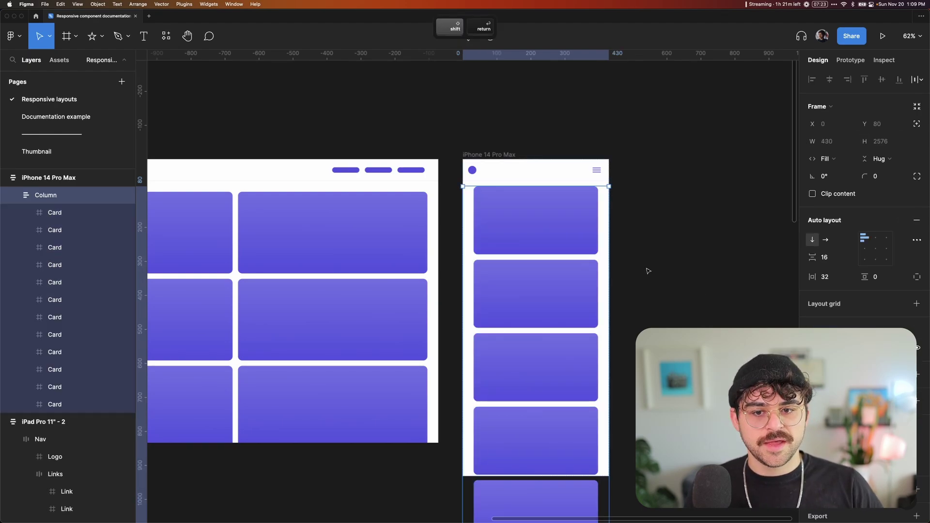
pyautogui.scroll(4, 567, 171)
pyautogui.press('alt')
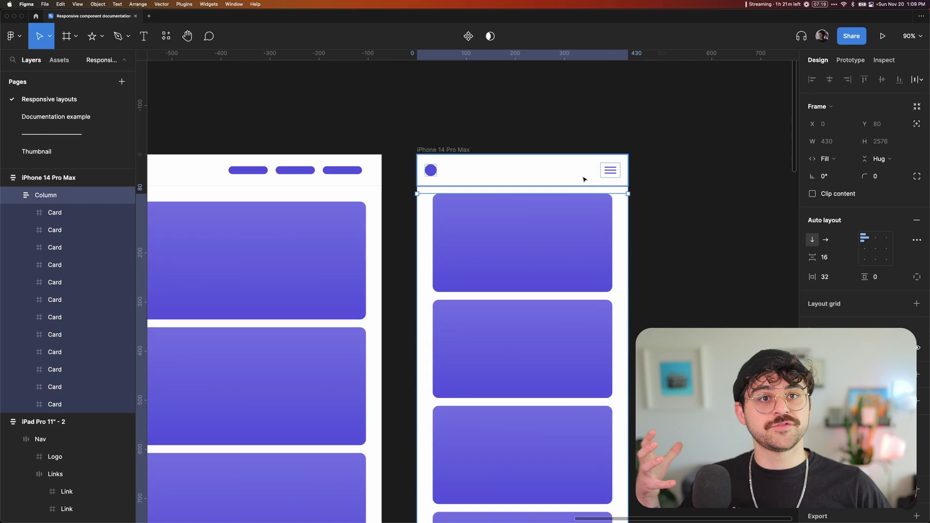
pyautogui.click(833, 280)
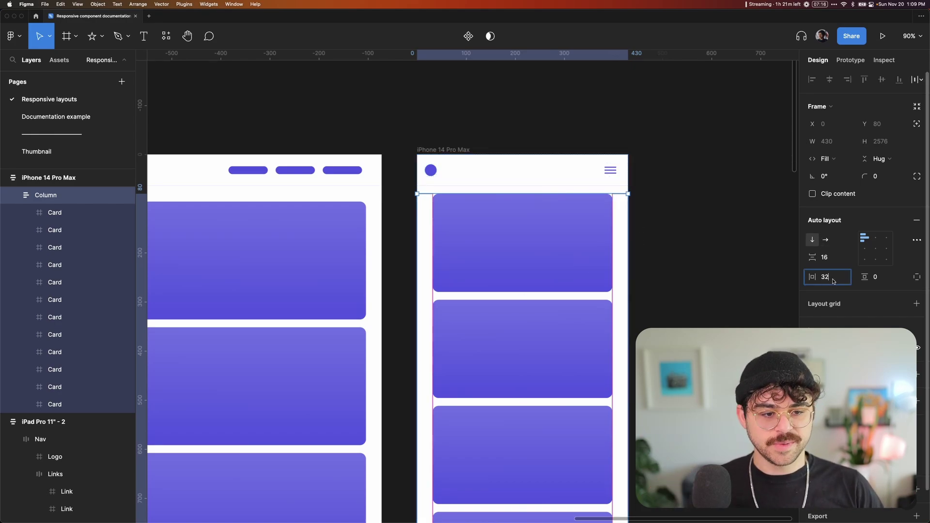
pyautogui.write('16')
pyautogui.press('Return')
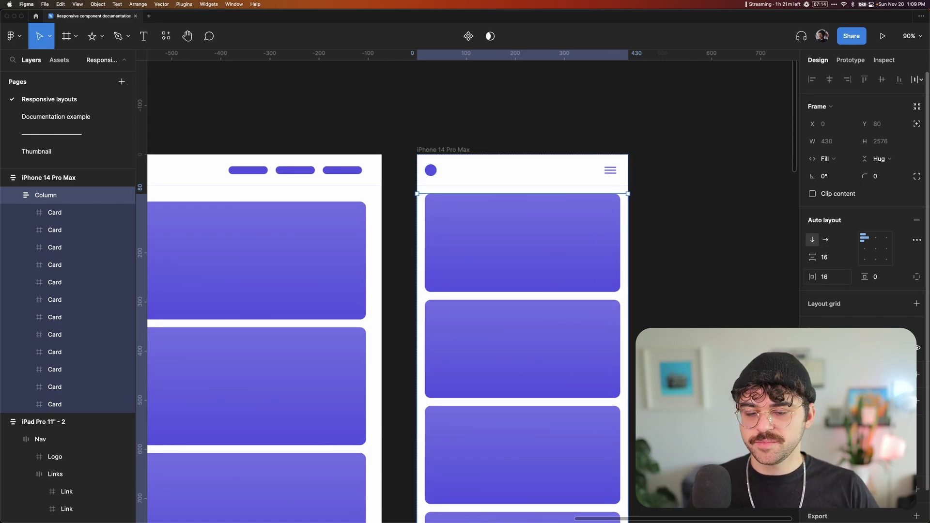
# Step: Enable content clipping on the iPhone 14 Pro Max frame and review all three device layouts side by side
pyautogui.click(710, 316)
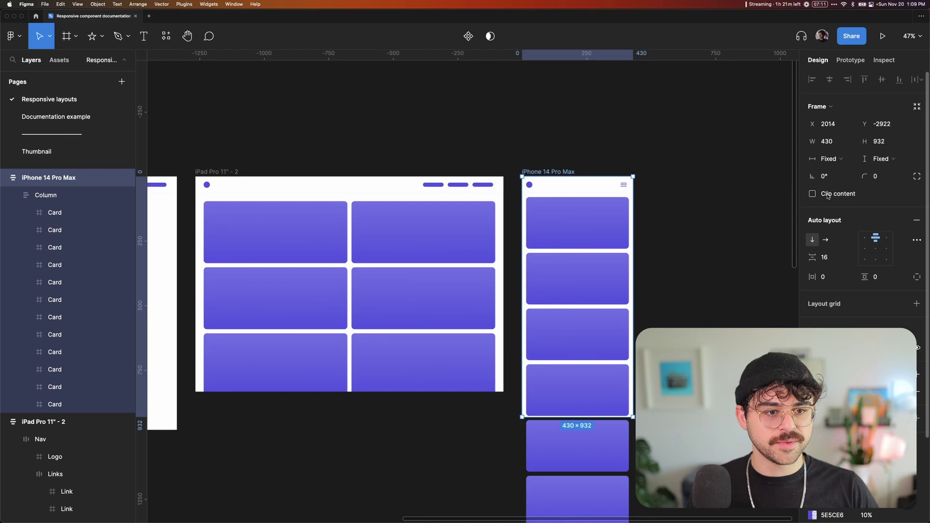
pyautogui.click(812, 193)
pyautogui.press('Escape')
pyautogui.hscroll(-3, 510, 369)
pyautogui.hscroll(3, 509, 369)
pyautogui.scroll(-4, 466, 181)
pyautogui.hscroll(-3, 467, 181)
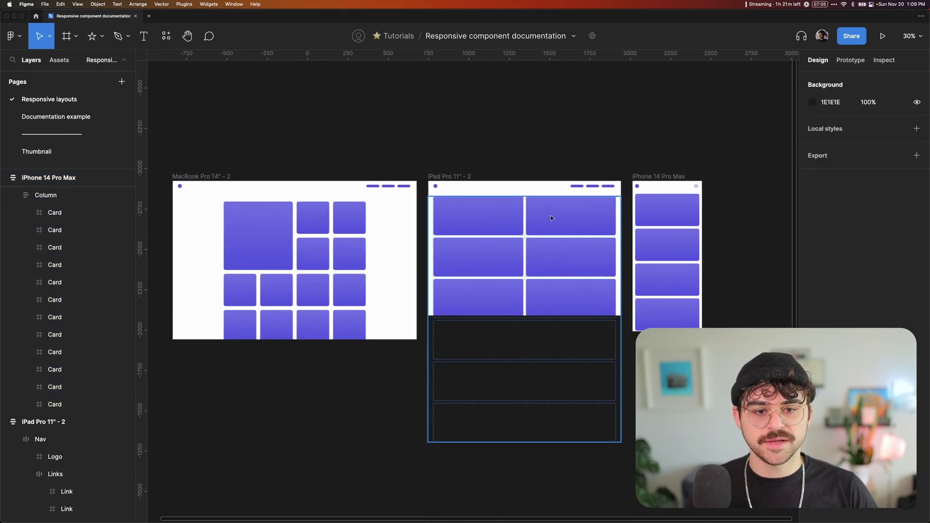
# Step: Try narrowing the iPhone 14 Pro Max frame to test how its layout responds, and undo the change
pyautogui.scroll(4, 638, 177)
pyautogui.click(639, 177)
pyautogui.hscroll(3, 662, 240)
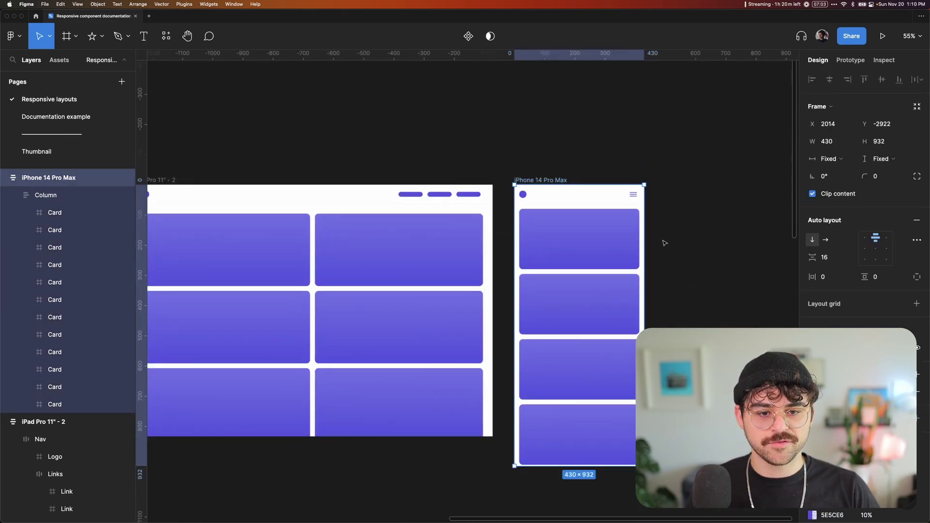
pyautogui.moveTo(645, 222); pyautogui.dragTo(617, 219)
pyautogui.press('super+z')
# Step: Try resizing the width of the iPad Pro 11" - 2 frame to test how its layout responds
pyautogui.hscroll(-5, 618, 219)
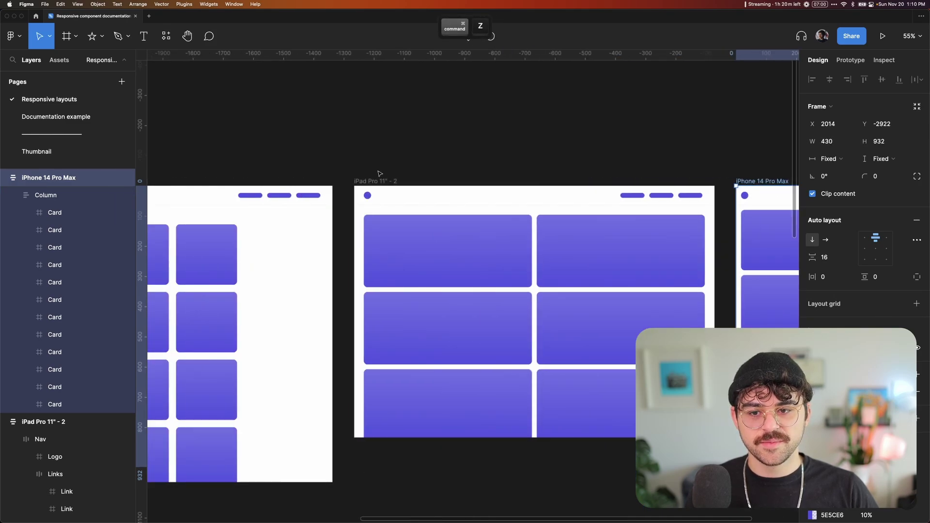
pyautogui.click(380, 177)
pyautogui.hotkey('shift', '2')
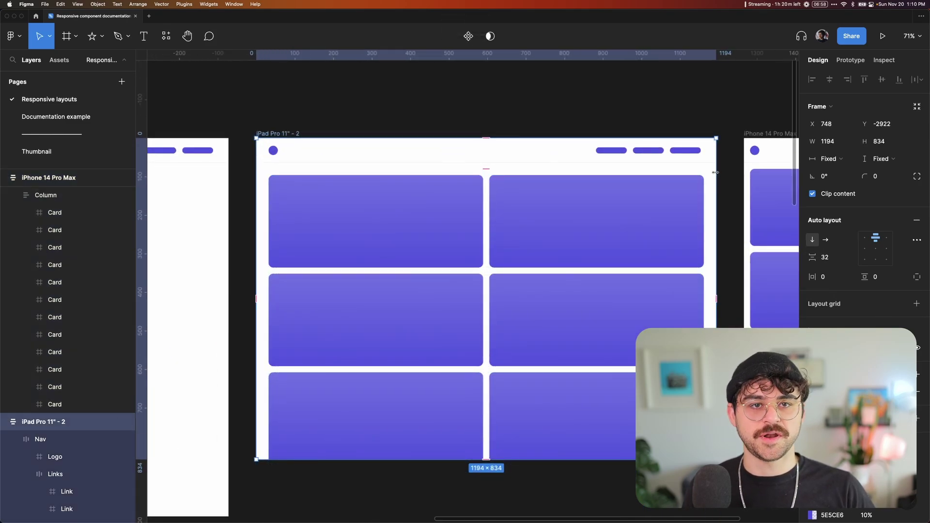
pyautogui.moveTo(716, 182)
pyautogui.mouseDown()
pyautogui.moveTo(550, 182)
pyautogui.moveTo(716, 182)
pyautogui.mouseUp()
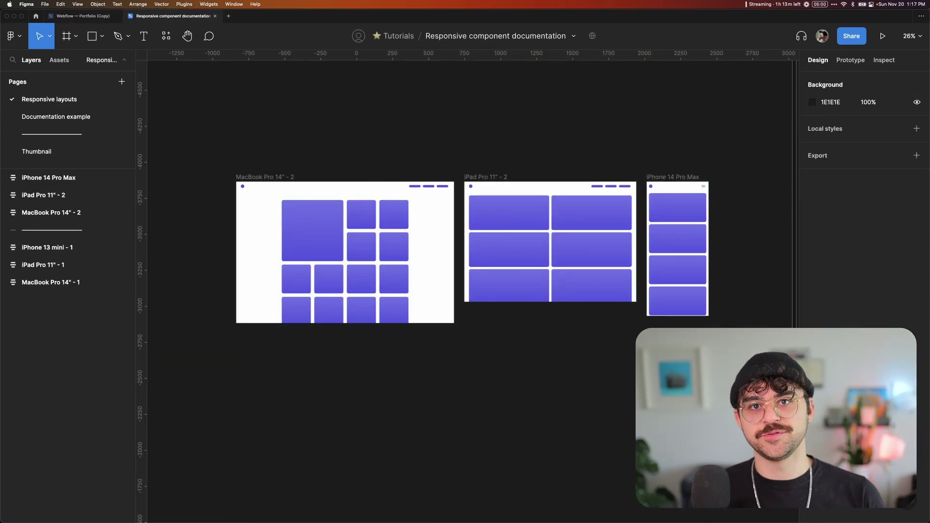
# Step: Run the Breakpoints plugin and create a new adaptive layout
pyautogui.scroll(1, 605, 363)
pyautogui.press('super+slash')
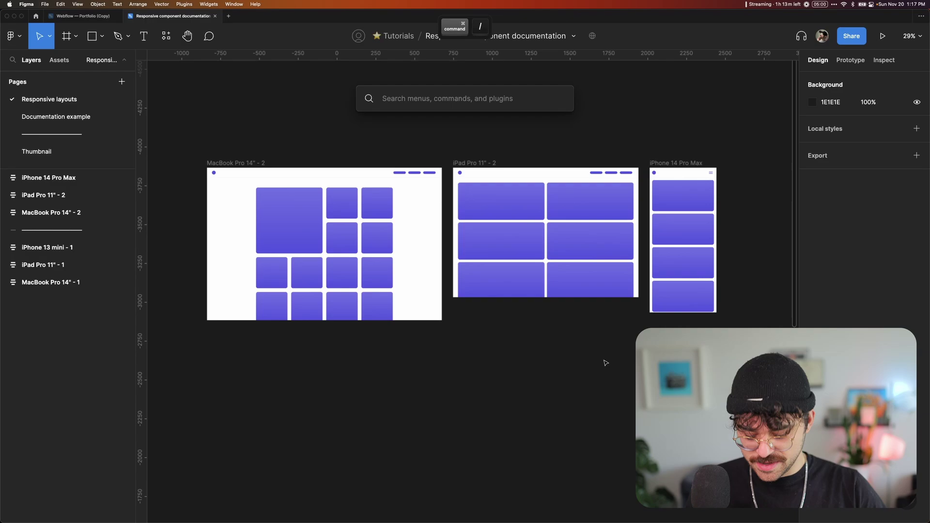
pyautogui.write('break')
pyautogui.press('Return')
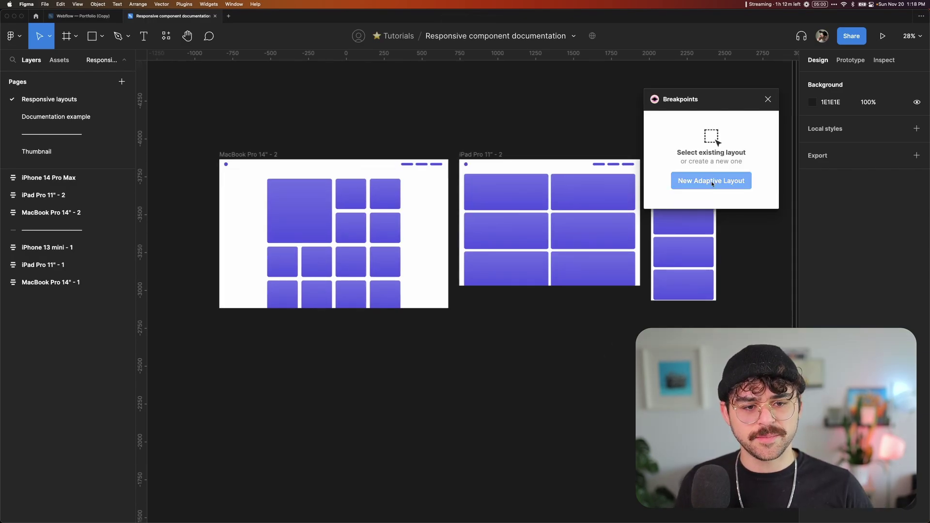
pyautogui.click(712, 181)
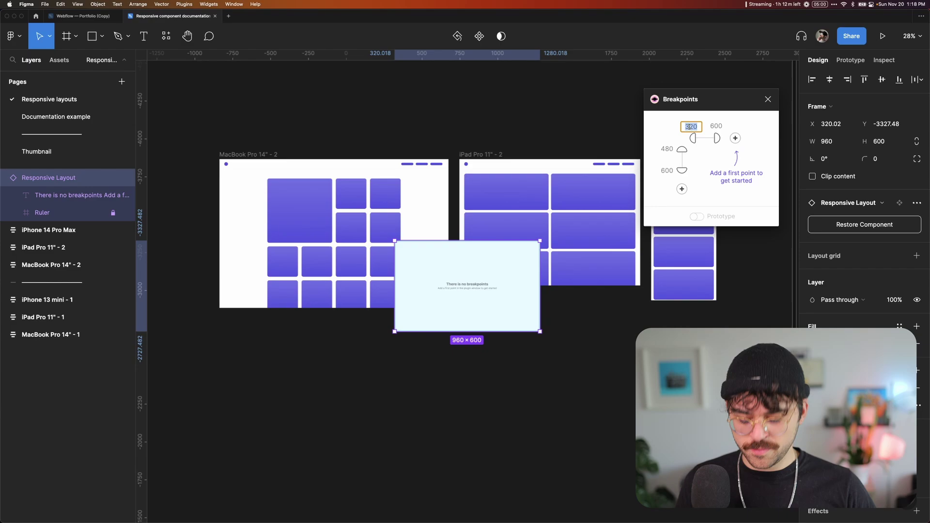
# Step: Start the plugin's horizontal range at 1 and add width breakpoints at 467 and 767
pyautogui.click(713, 127)
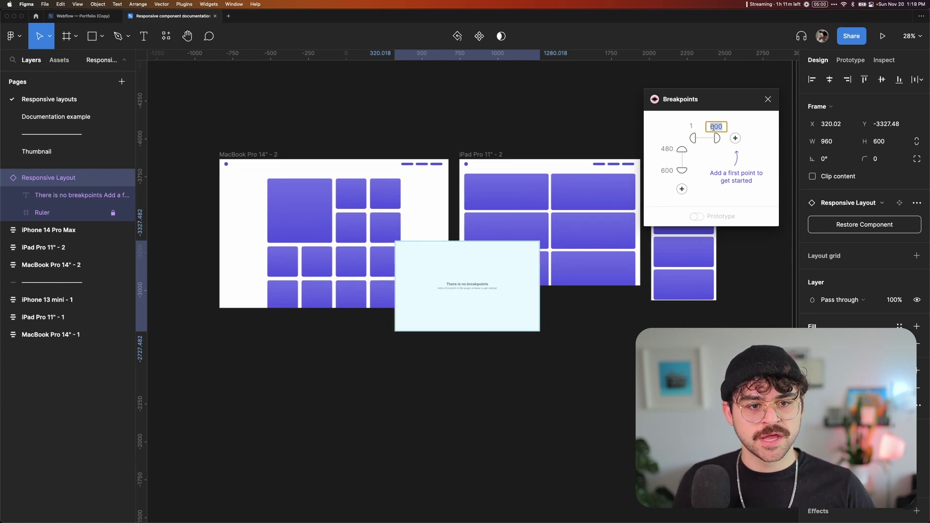
pyautogui.write('467')
pyautogui.press('Return')
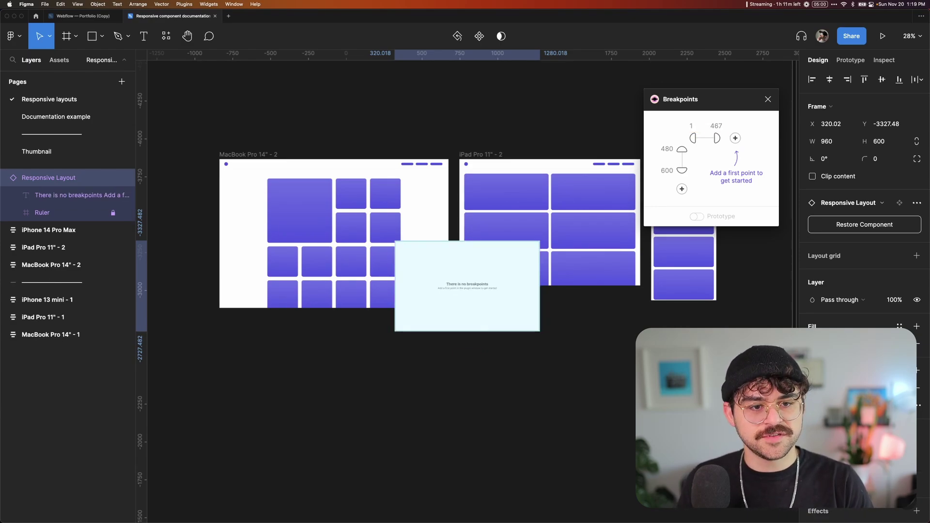
pyautogui.click(734, 138)
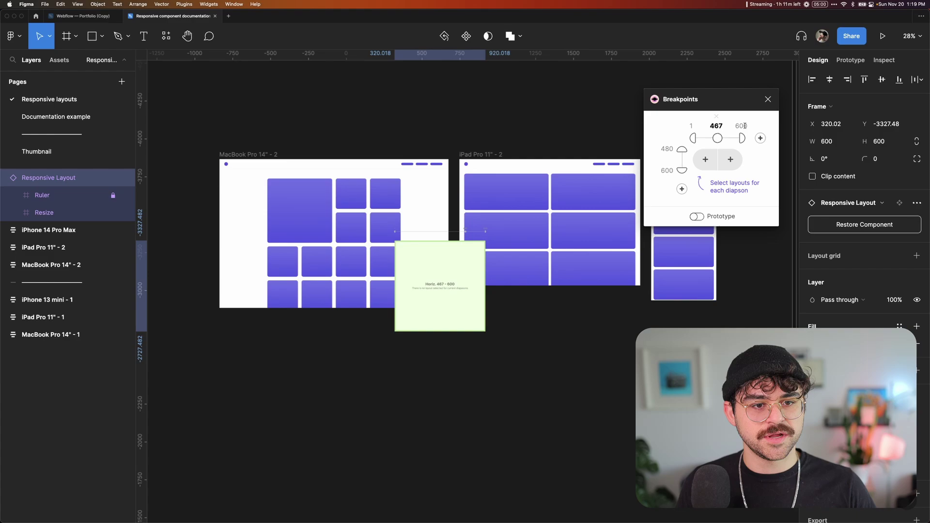
pyautogui.click(744, 126)
pyautogui.write('767')
pyautogui.press('Return')
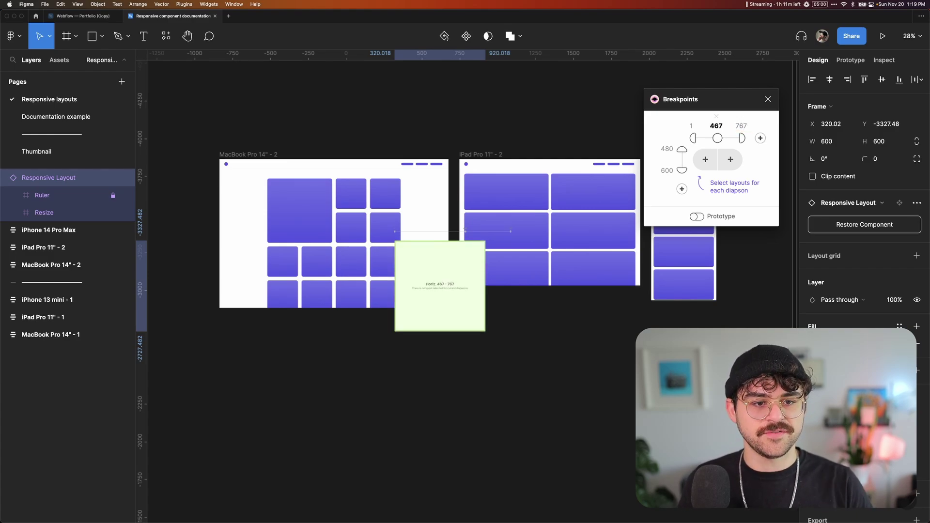
pyautogui.click(759, 138)
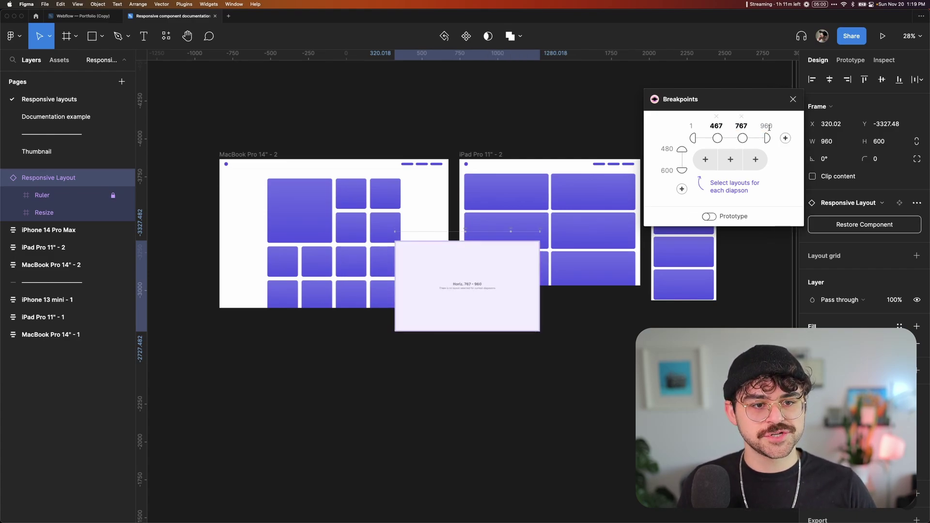
# Step: Set the upper limit of the horizontal breakpoint range to 991
pyautogui.click(766, 127)
pyautogui.write('9')
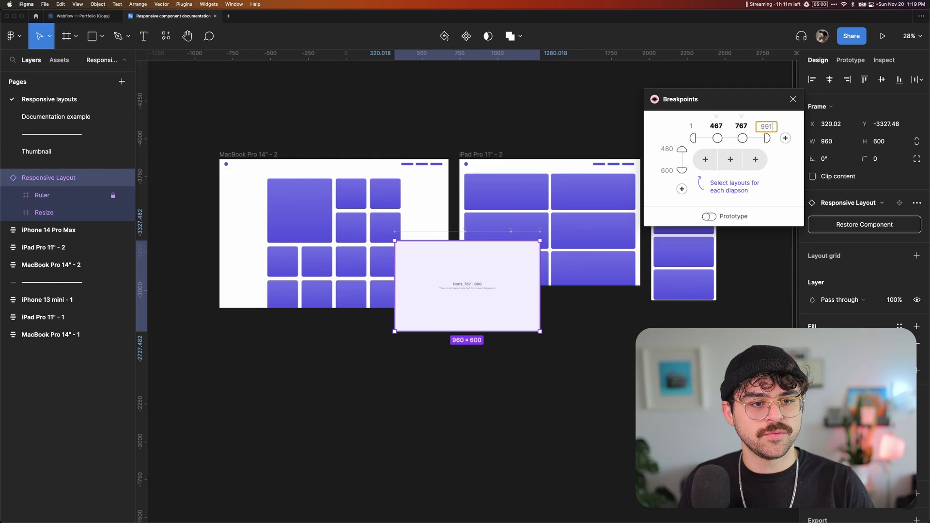
pyautogui.write('91')
pyautogui.press('Return')
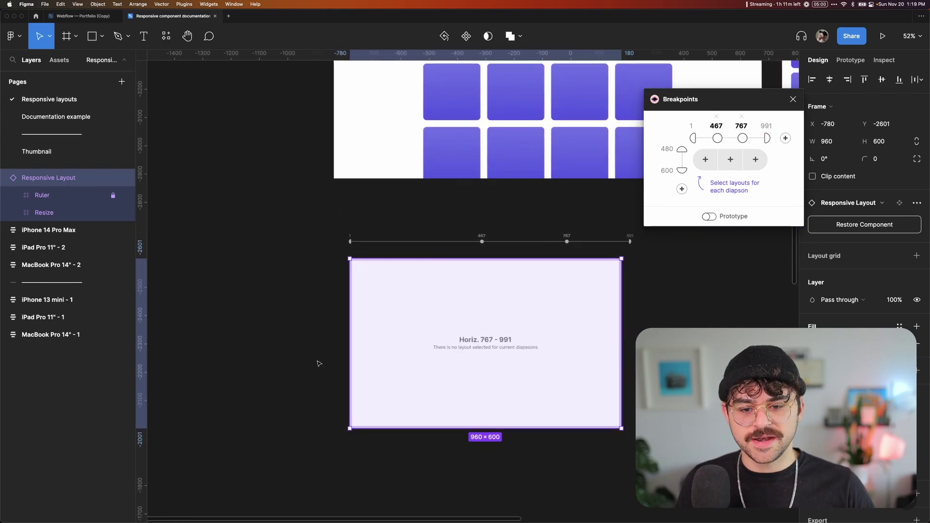
# Step: Widen the Responsive Layout component below the MacBook Pro frame to about 988
pyautogui.scroll(3, 319, 364)
pyautogui.hscroll(2, 319, 359)
pyautogui.hscroll(1, 465, 298)
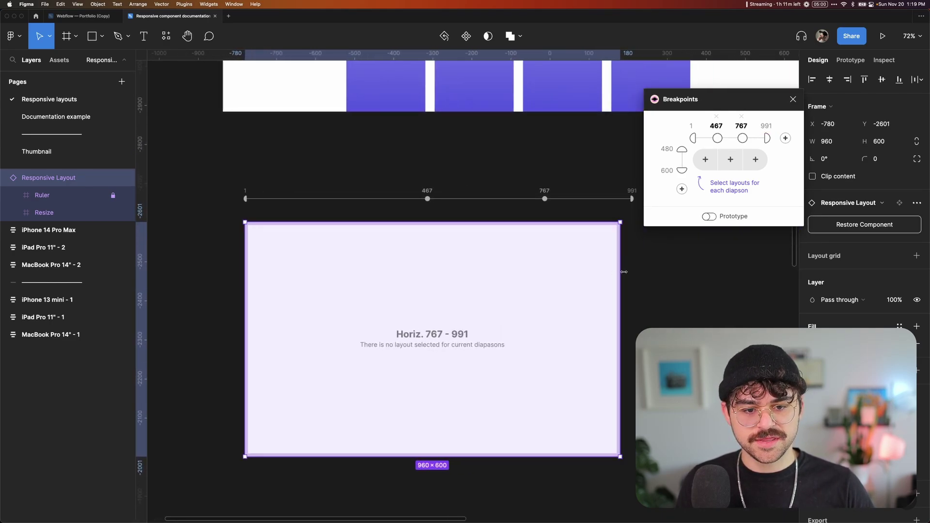
pyautogui.moveTo(618, 270)
pyautogui.mouseDown()
pyautogui.moveTo(707, 272)
pyautogui.moveTo(526, 274)
pyautogui.moveTo(546, 272)
pyautogui.moveTo(300, 258)
pyautogui.moveTo(640, 272)
pyautogui.moveTo(631, 275)
pyautogui.mouseUp()
pyautogui.scroll(-5, 559, 358)
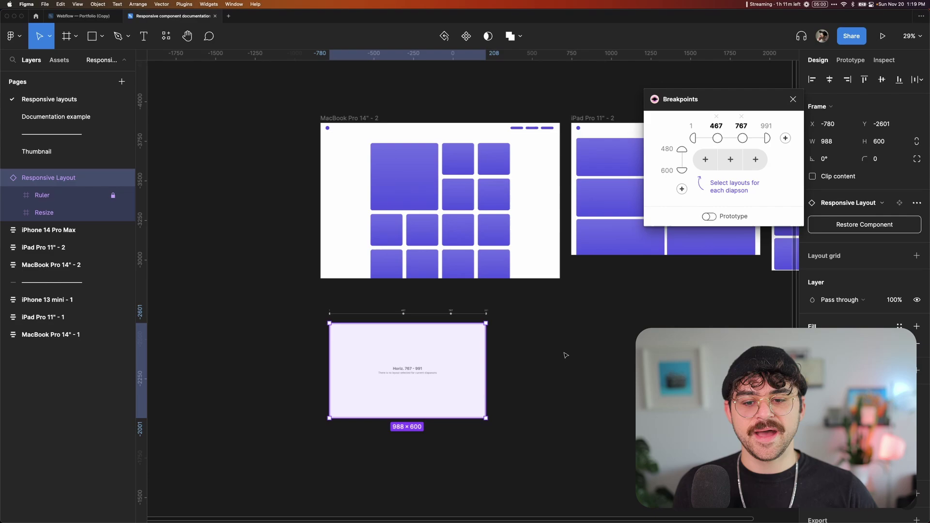
# Step: Assign the MacBook Pro 14", iPad Pro 11" and iPhone 14 Pro Max frames as master layouts for the widest, middle and narrowest breakpoint ranges
pyautogui.click(559, 371)
pyautogui.click(409, 362)
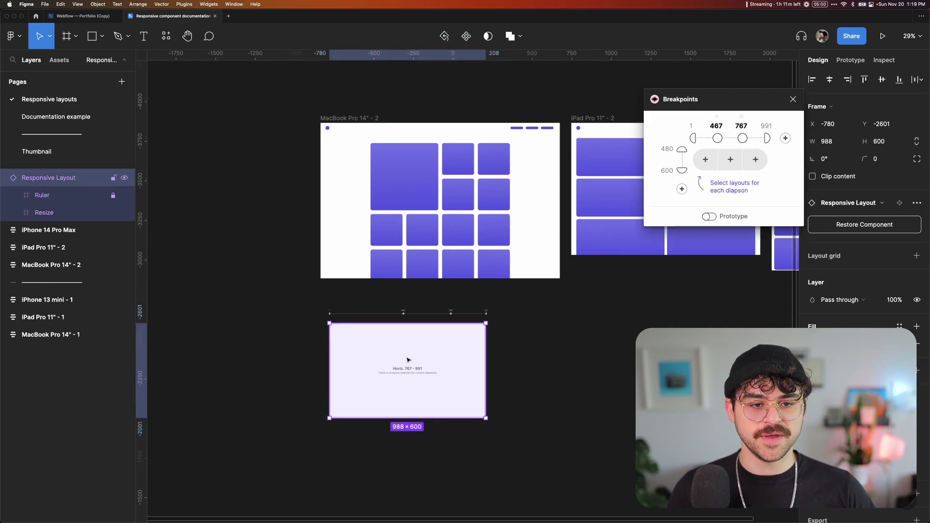
pyautogui.click(755, 160)
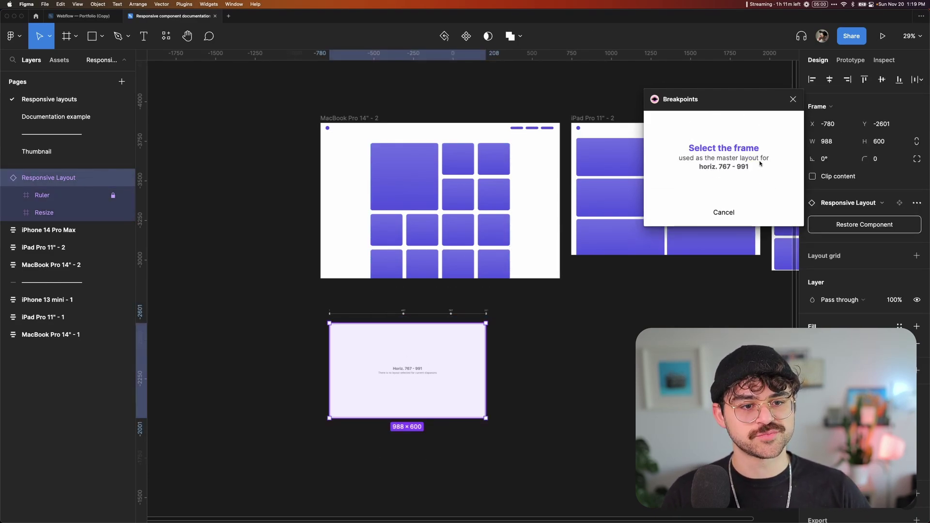
pyautogui.click(345, 118)
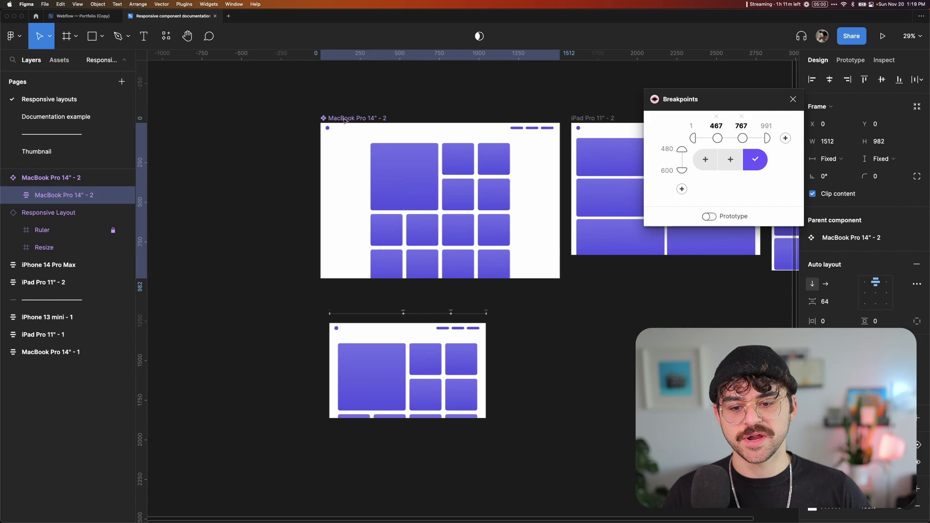
pyautogui.click(730, 159)
pyautogui.click(412, 119)
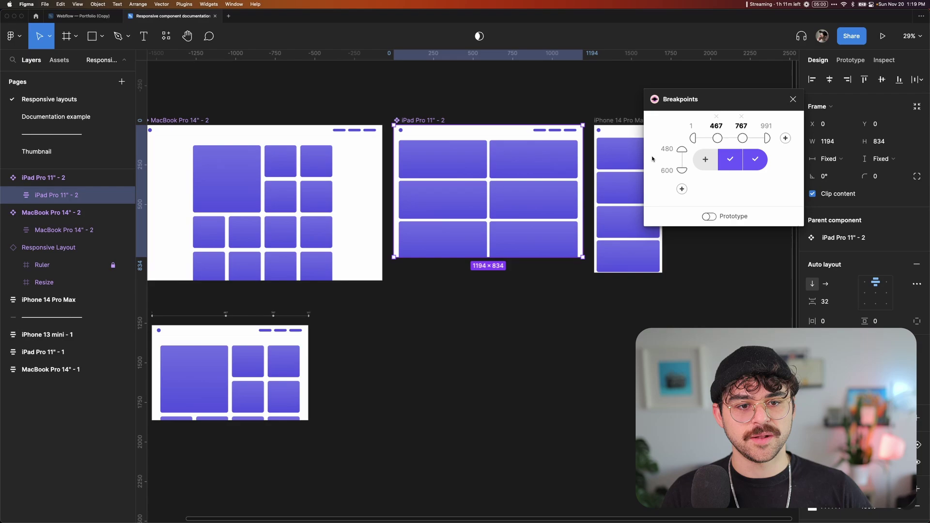
pyautogui.click(705, 159)
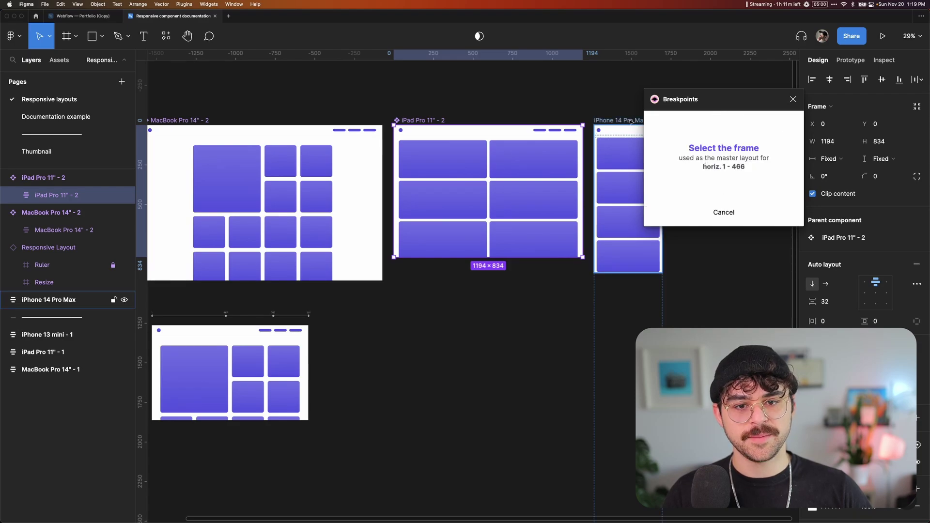
pyautogui.click(628, 252)
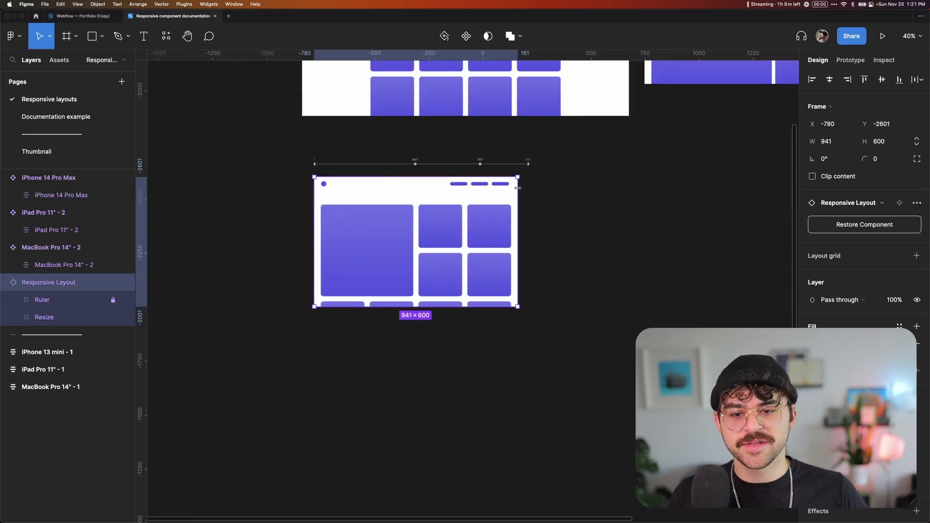
# Step: Test the breakpoint switching by narrowing the Responsive Layout to about 407 and widening it to about 853
pyautogui.moveTo(516, 187); pyautogui.dragTo(483, 189)
pyautogui.scroll(3, 449, 223)
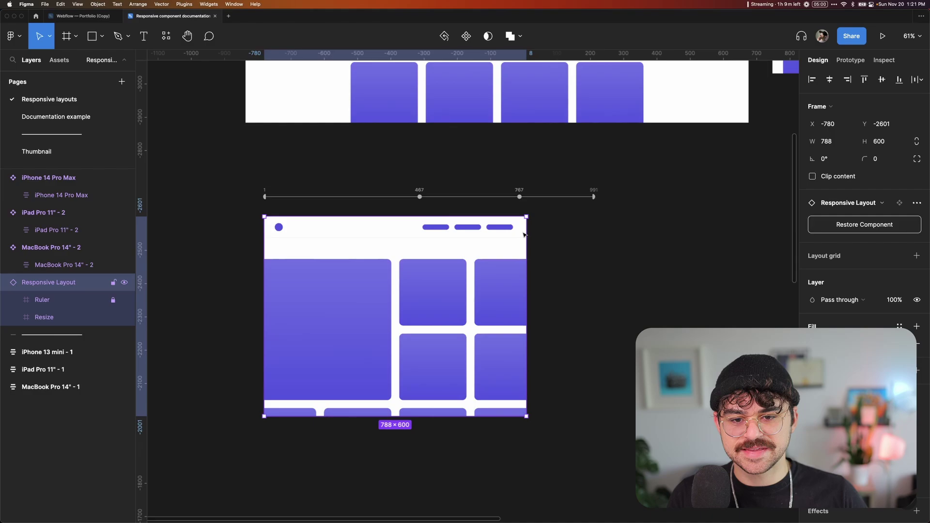
pyautogui.moveTo(525, 232); pyautogui.dragTo(399, 225)
pyautogui.scroll(4, 399, 226)
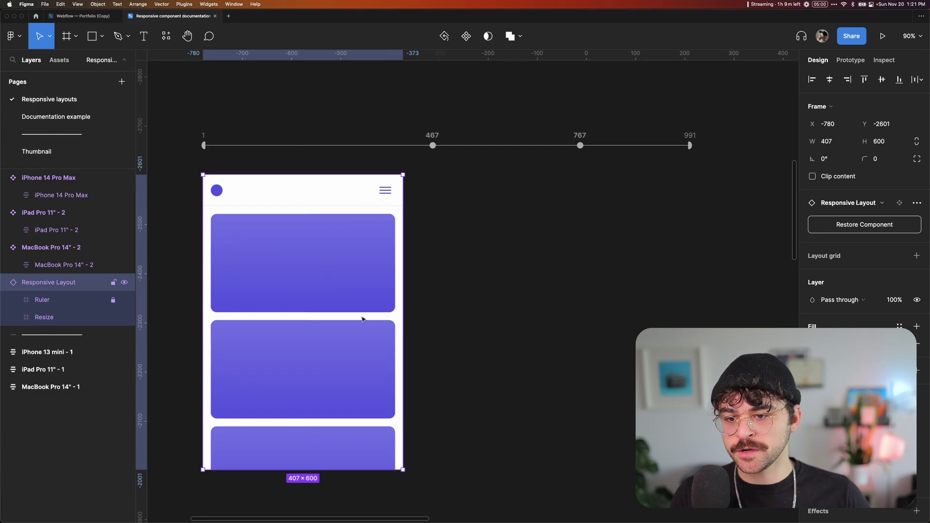
pyautogui.moveTo(408, 226); pyautogui.dragTo(622, 213)
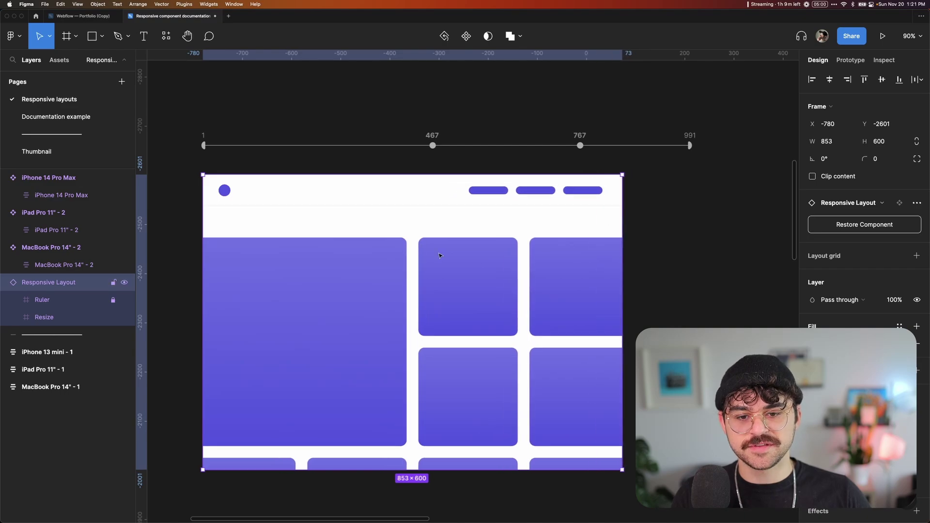
# Step: Check the master frames' sizes and set the Responsive Layout's height to 932 to match the iPhone 14 Pro Max frame
pyautogui.scroll(-5, 523, 288)
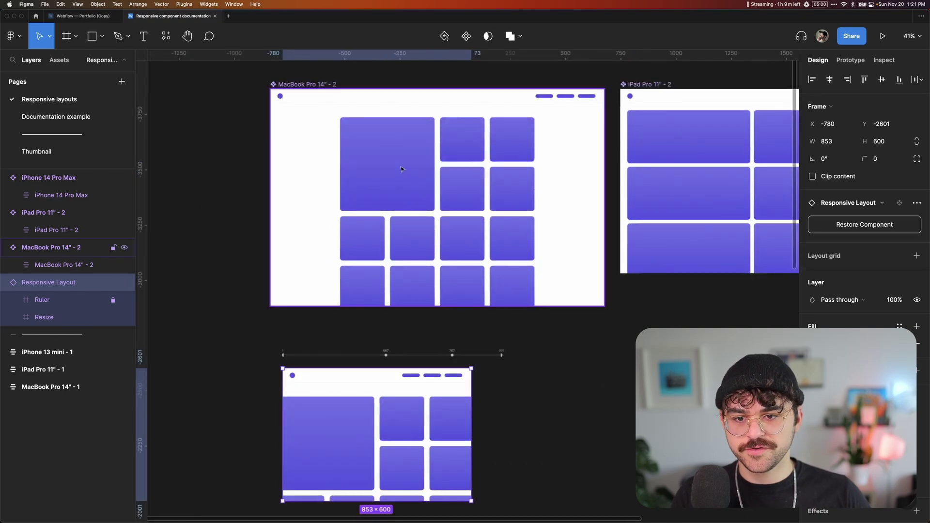
pyautogui.click(321, 84)
pyautogui.click(390, 386)
pyautogui.scroll(-3, 599, 357)
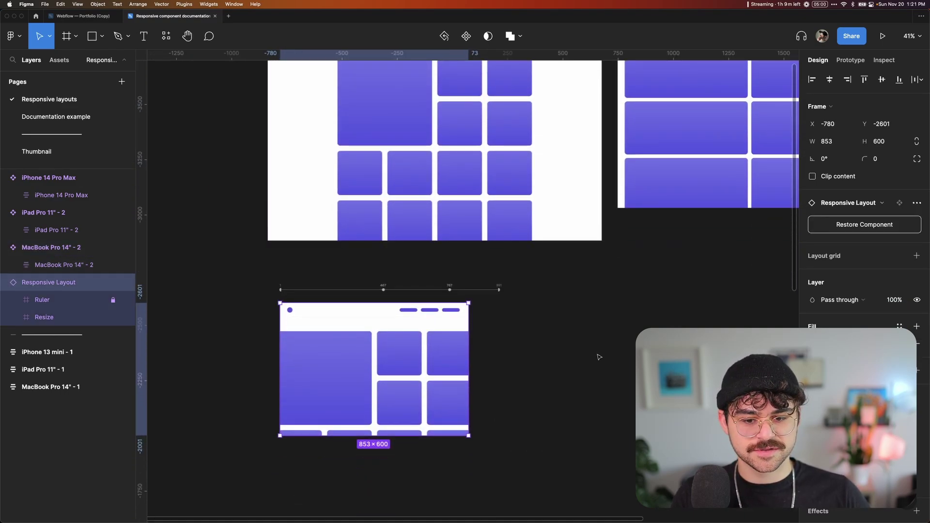
pyautogui.click(492, 141)
pyautogui.scroll(2, 492, 141)
pyautogui.hscroll(4, 492, 141)
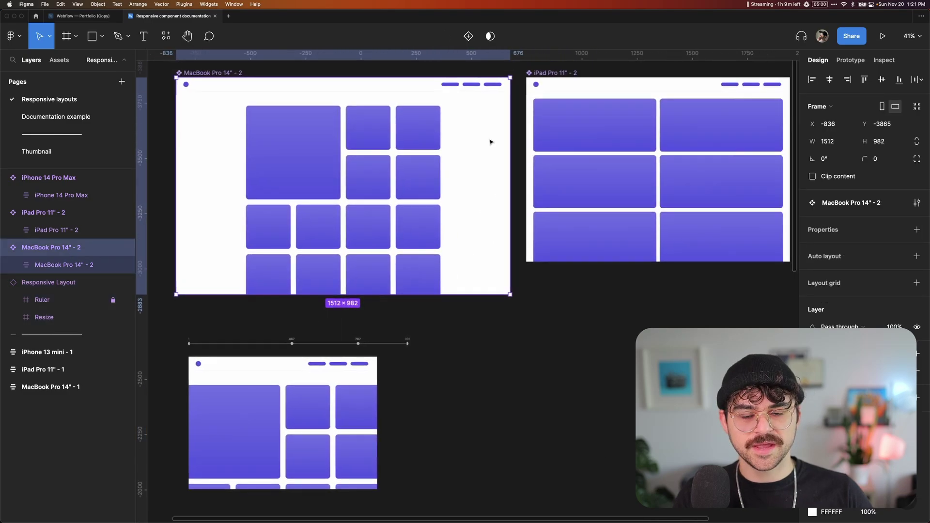
pyautogui.scroll(-1, 492, 141)
pyautogui.click(697, 127)
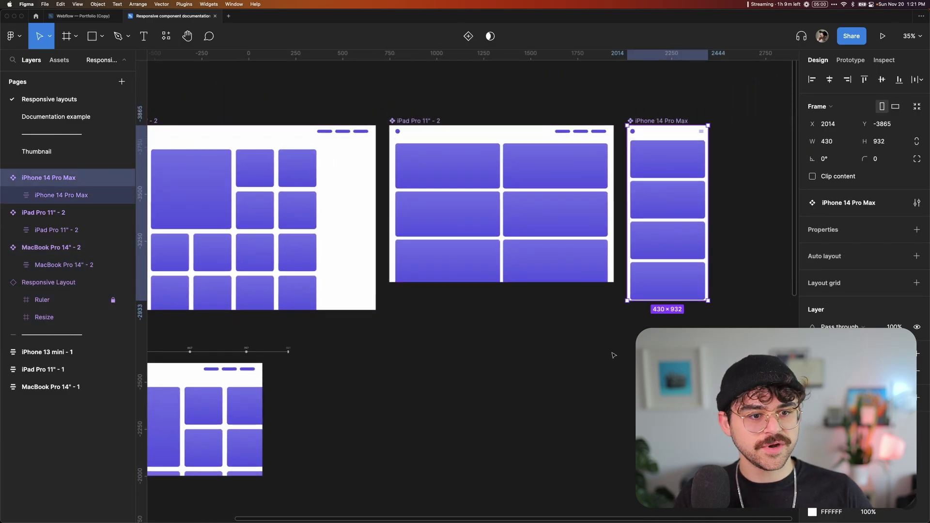
pyautogui.hscroll(-6, 567, 306)
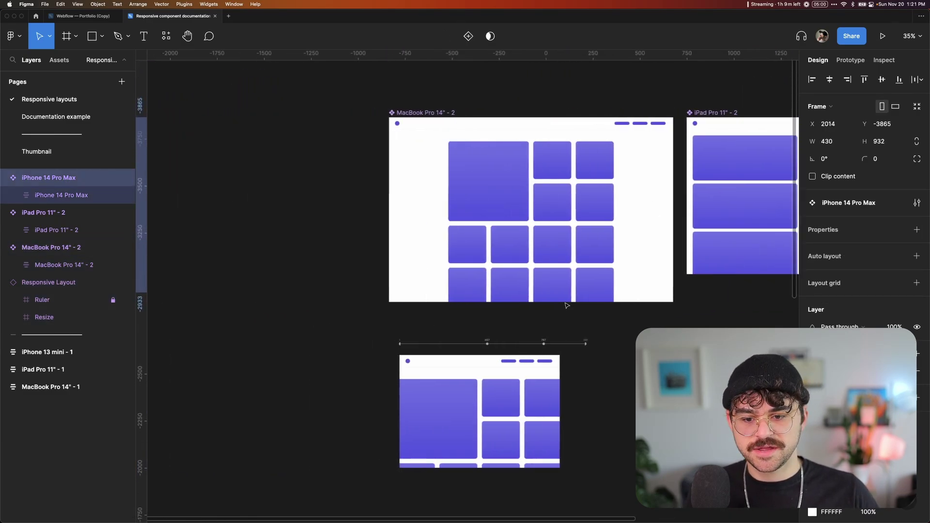
pyautogui.click(471, 397)
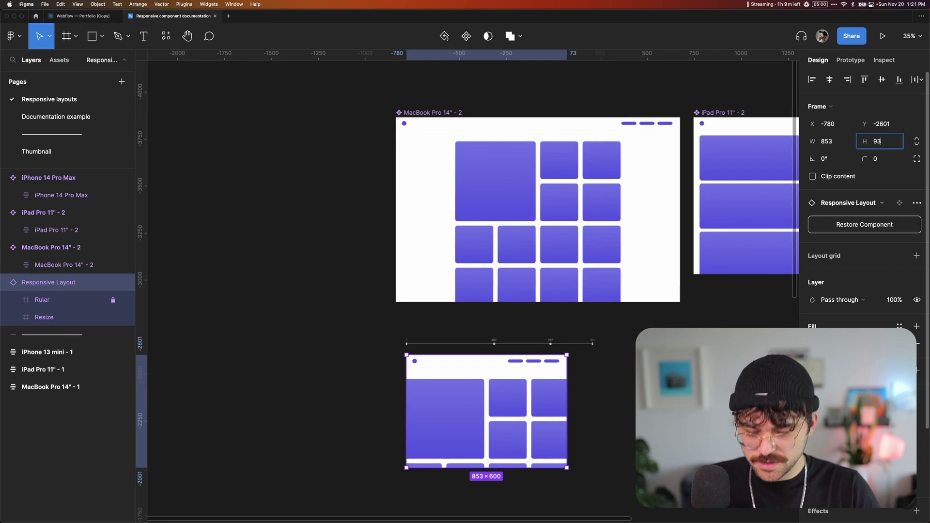
pyautogui.write('2')
pyautogui.press('Return')
# Step: Make the Column in the MacBook Pro 14" frame fill the container width and set its horizontal padding to 64
pyautogui.scroll(2, 594, 303)
pyautogui.scroll(-3, 593, 303)
pyautogui.scroll(3, 593, 304)
pyautogui.hscroll(1, 593, 303)
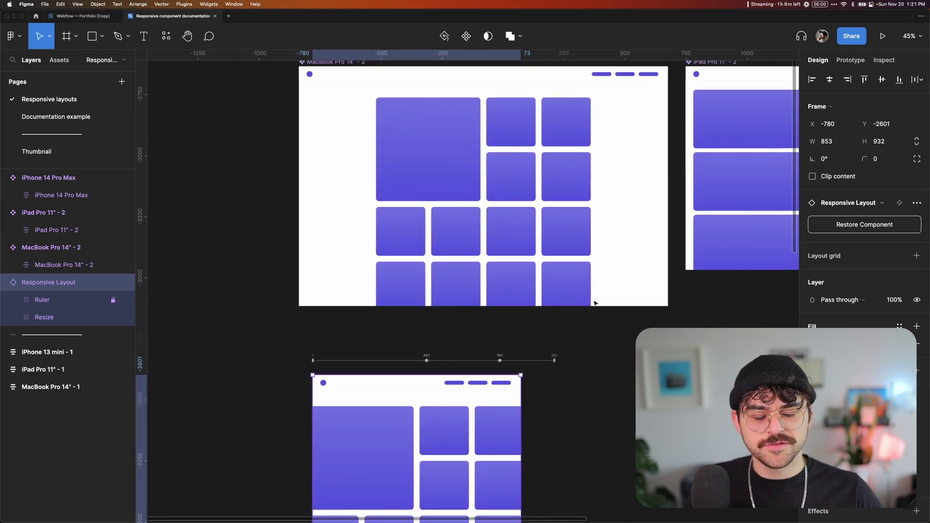
pyautogui.click(519, 218)
pyautogui.click(519, 218)
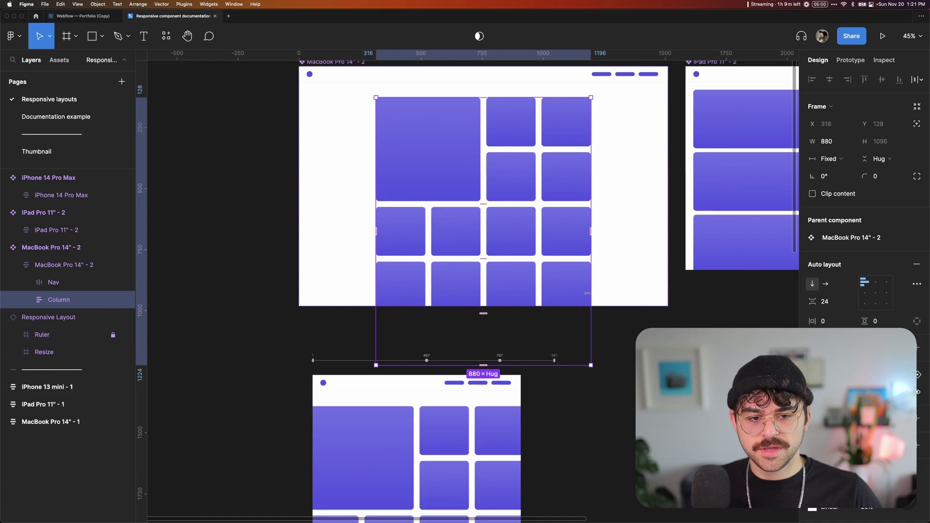
pyautogui.click(829, 159)
pyautogui.click(842, 190)
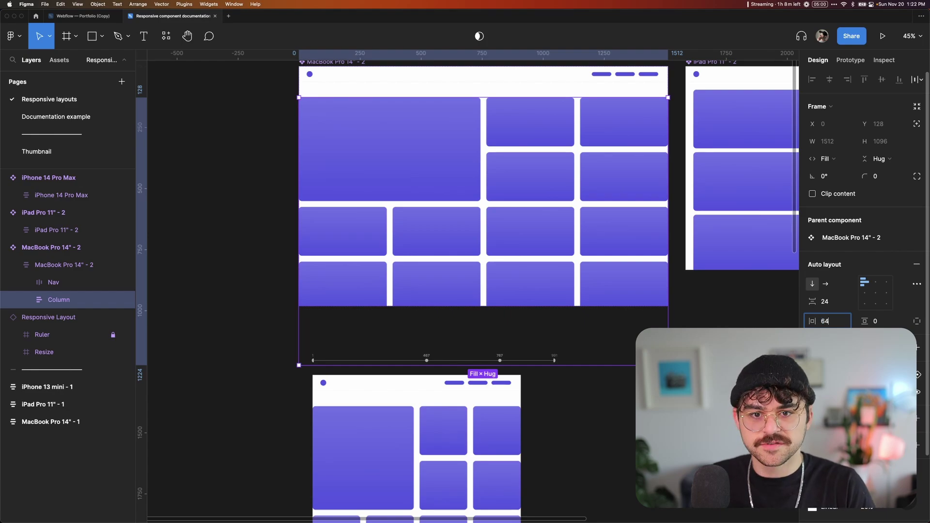
pyautogui.press('Return')
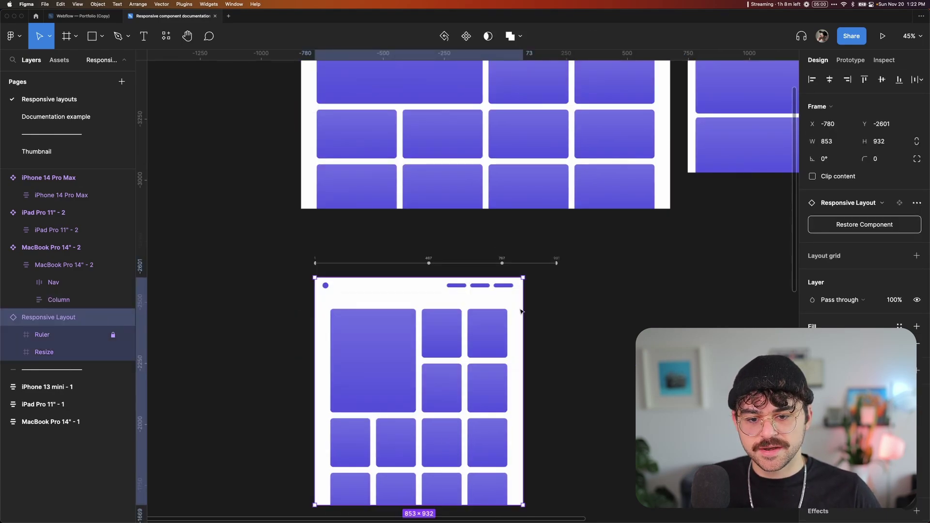
# Step: Retest the breakpoints by narrowing the Responsive Layout to about 517 and widening it to about 1289
pyautogui.moveTo(523, 310); pyautogui.dragTo(441, 307)
pyautogui.scroll(2, 442, 308)
pyautogui.scroll(3, 441, 310)
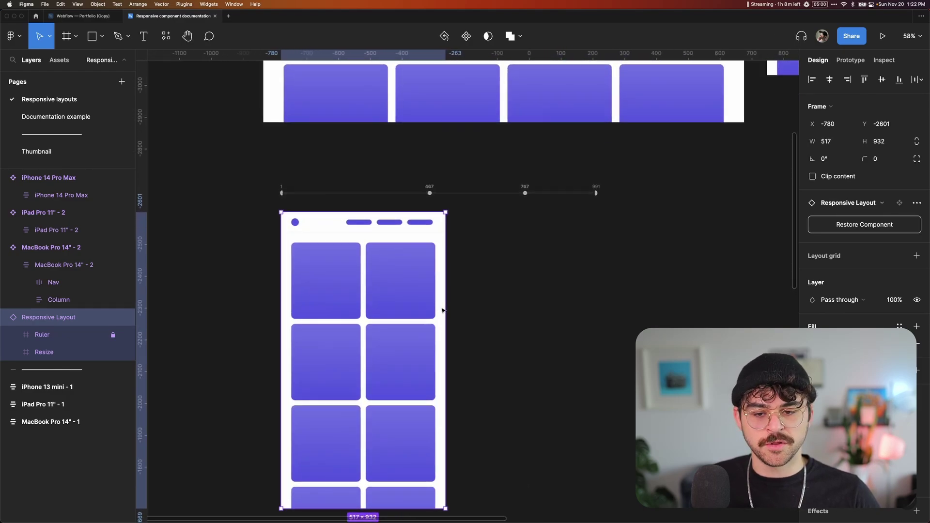
pyautogui.moveTo(445, 295); pyautogui.dragTo(747, 288)
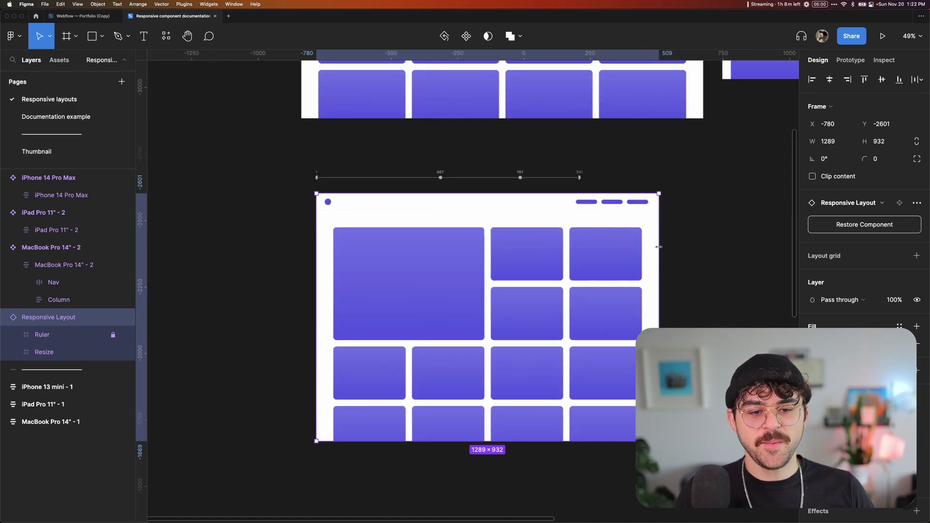
# Step: Widen the Responsive Layout to about 1456
pyautogui.moveTo(659, 246); pyautogui.dragTo(702, 262)
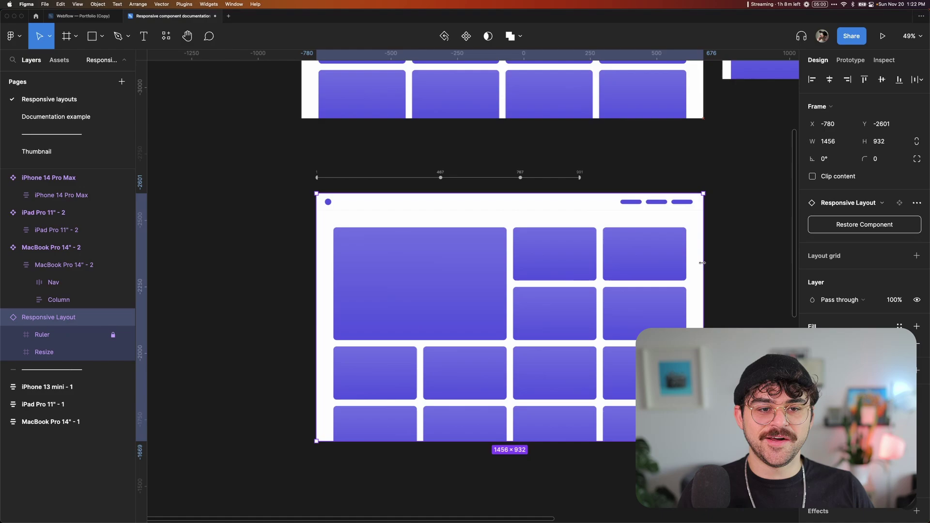
pyautogui.click(754, 256)
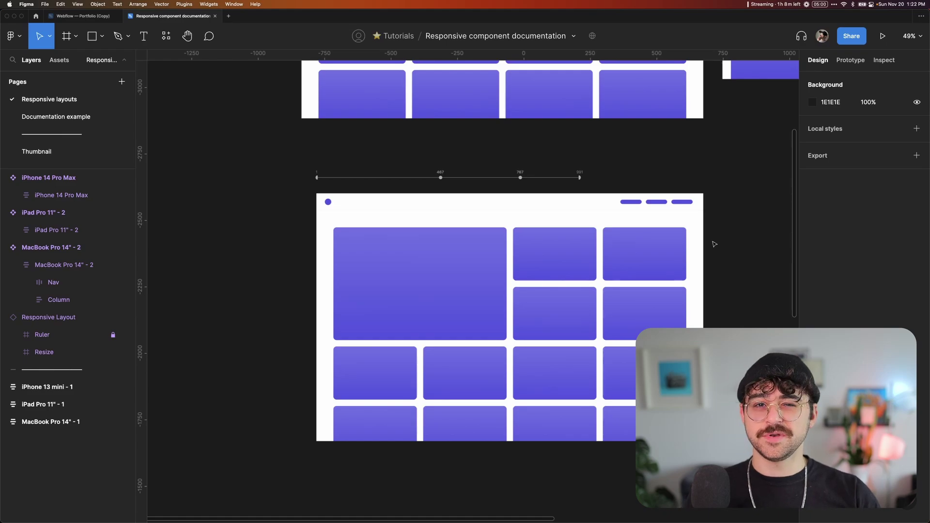
# Step: Examine the MacBook Pro 14" and iPad Pro 11" master frames alongside the Responsive Layout below them
pyautogui.scroll(7, 714, 244)
pyautogui.hscroll(4, 714, 244)
pyautogui.hscroll(-5, 715, 244)
pyautogui.scroll(-2, 714, 244)
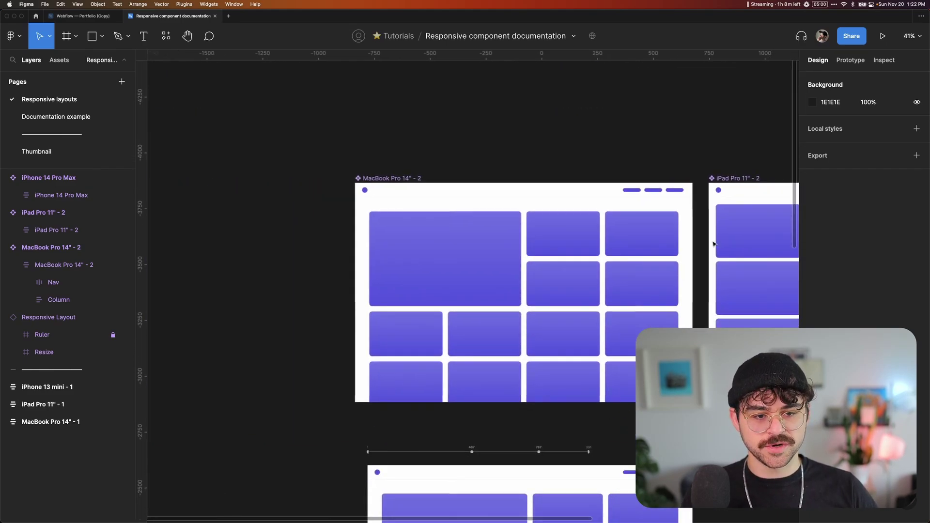
pyautogui.scroll(2, 455, 179)
pyautogui.click(345, 166)
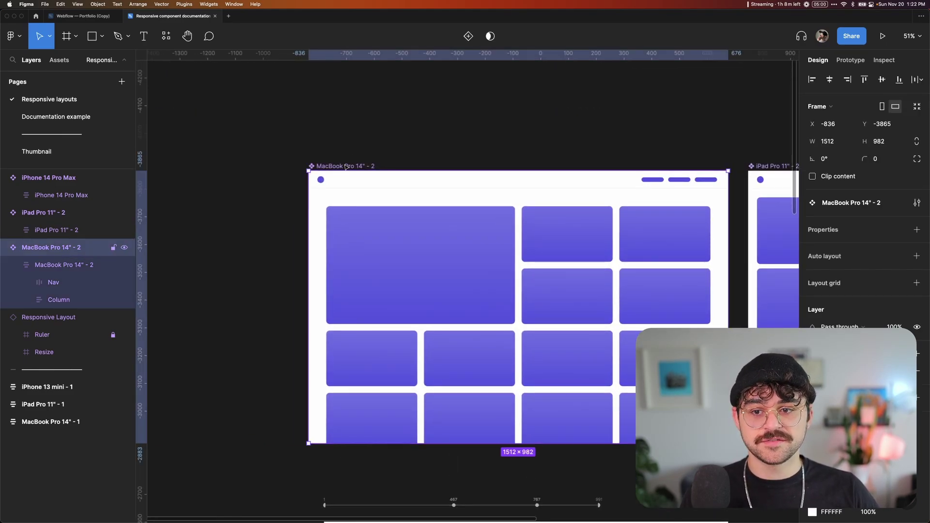
pyautogui.scroll(-3, 547, 145)
pyautogui.hscroll(15, 547, 144)
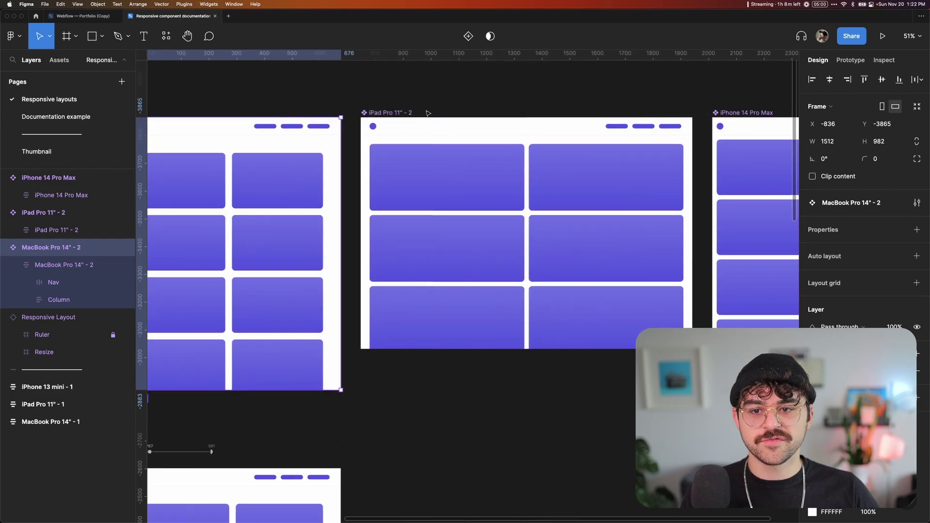
pyautogui.click(428, 113)
pyautogui.hscroll(3, 428, 114)
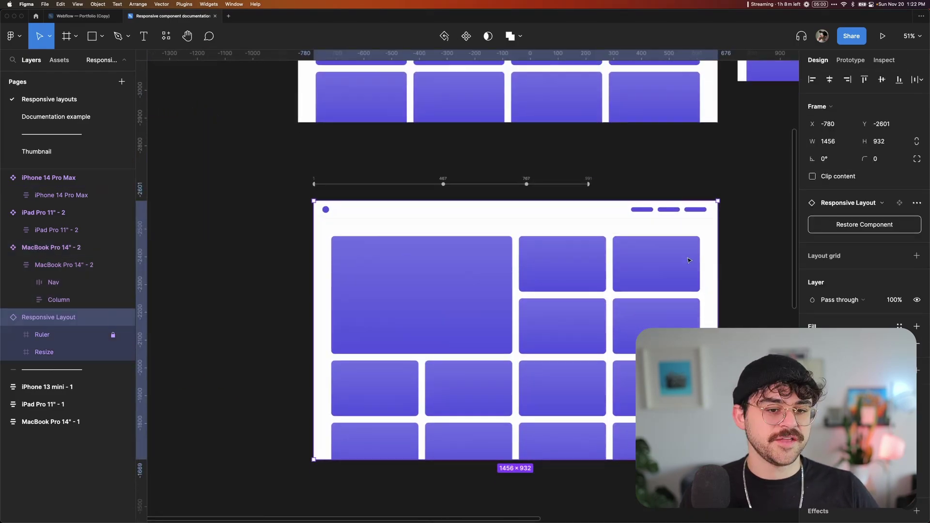
pyautogui.scroll(-1, 726, 222)
pyautogui.moveTo(717, 218)
pyautogui.mouseDown()
pyautogui.moveTo(524, 204)
pyautogui.moveTo(718, 218)
pyautogui.mouseUp()
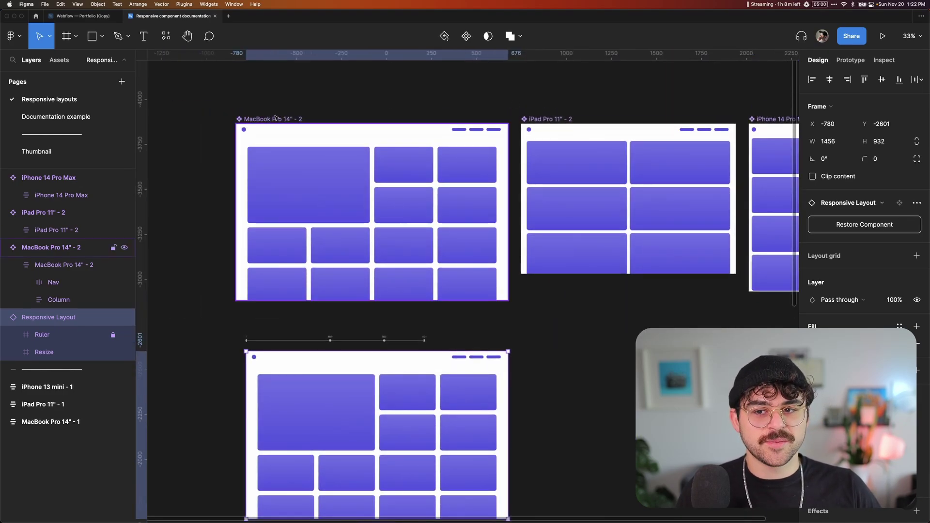
pyautogui.click(274, 118)
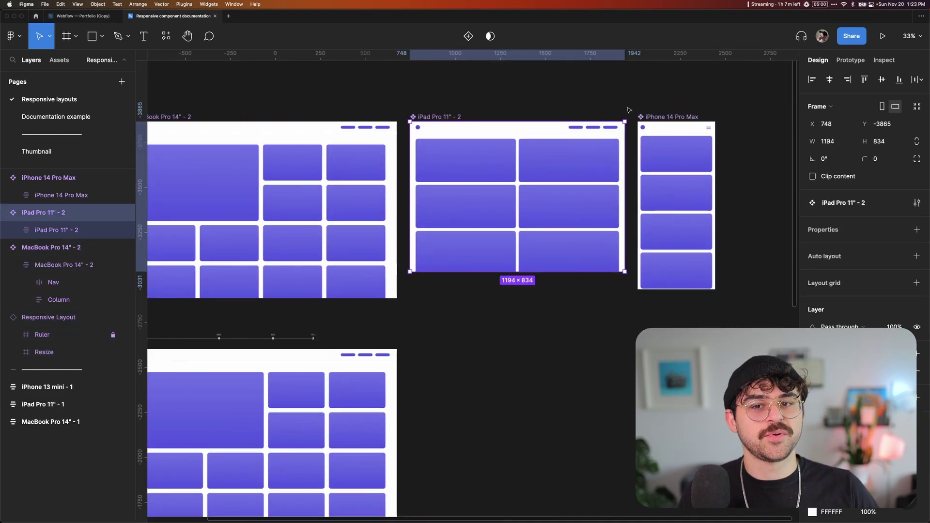
# Step: Test the breakpoint switching by narrowing the Responsive Layout to about 760 and widening it back to about 1456
pyautogui.hscroll(-1, 628, 110)
pyautogui.hscroll(-4, 628, 110)
pyautogui.scroll(-3, 628, 110)
pyautogui.click(544, 209)
pyautogui.scroll(3, 521, 228)
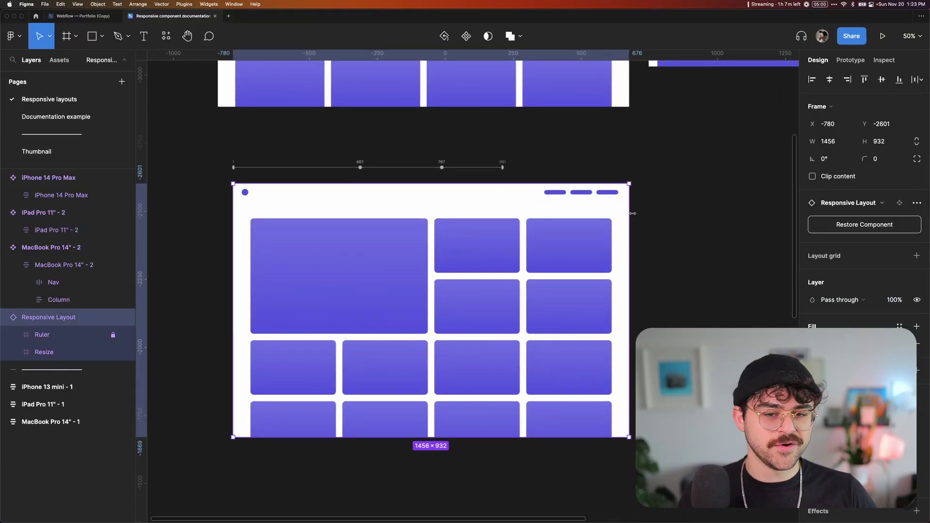
pyautogui.moveTo(633, 213); pyautogui.dragTo(440, 208)
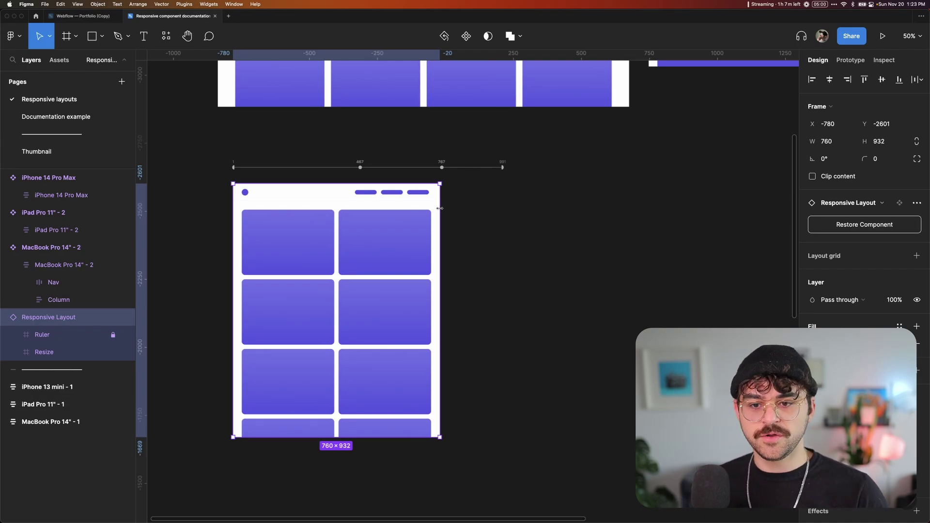
pyautogui.moveTo(440, 208); pyautogui.dragTo(629, 212)
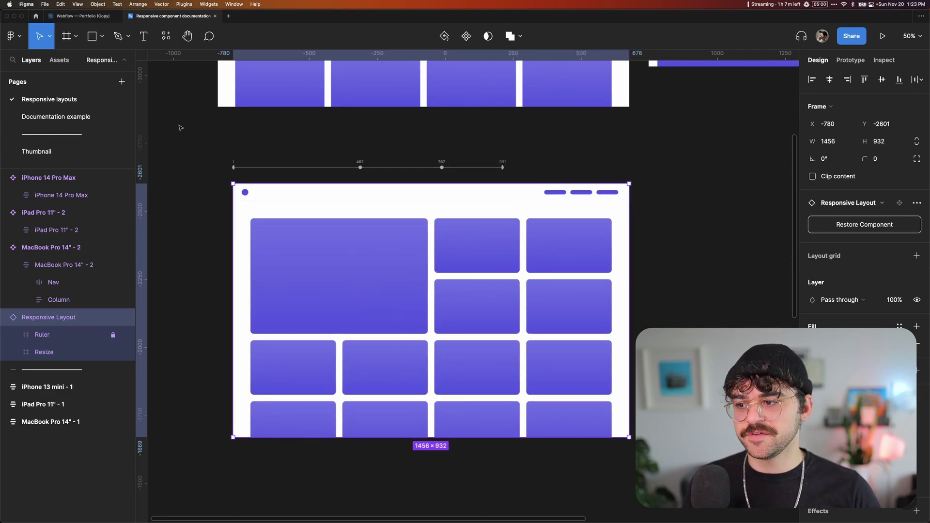
# Step: Open the Documentation example page and look through the Team card documentation frame
pyautogui.click(87, 118)
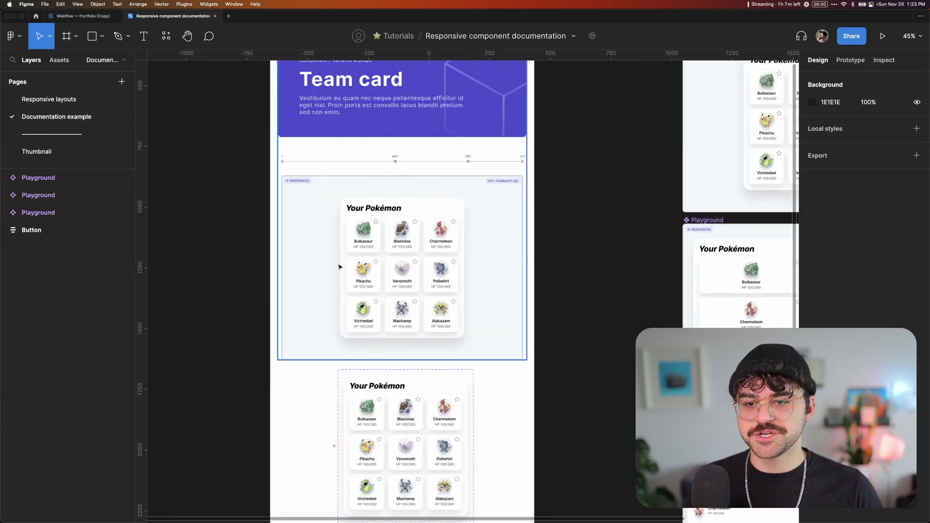
pyautogui.scroll(3, 340, 267)
pyautogui.scroll(5, 396, 358)
pyautogui.scroll(-5, 397, 359)
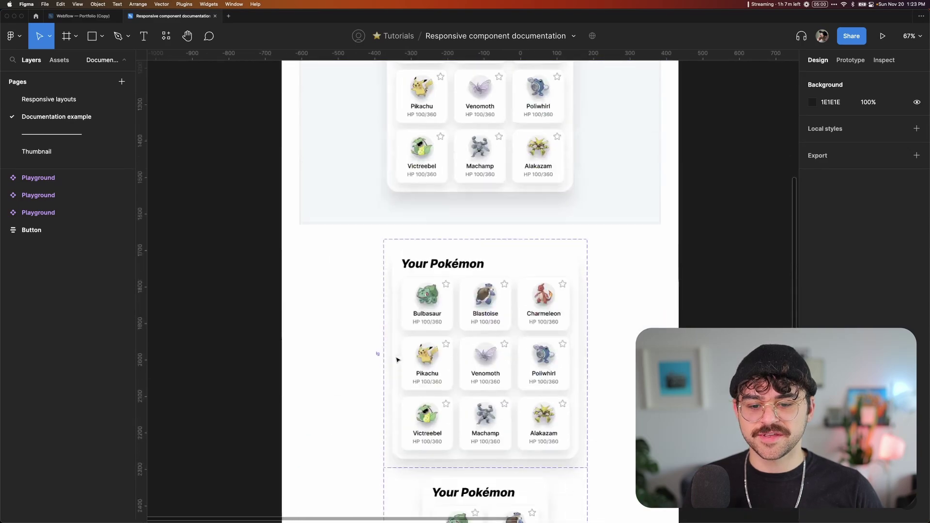
pyautogui.scroll(-5, 397, 359)
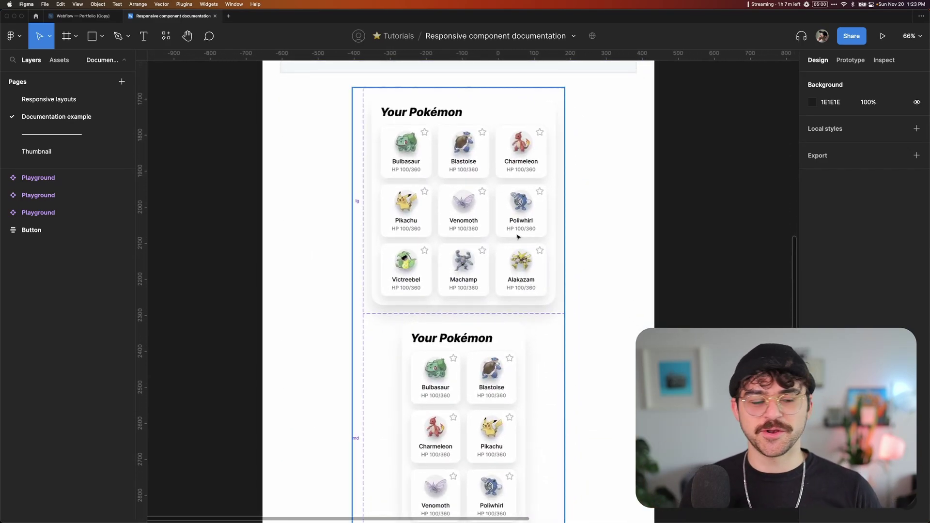
# Step: Inspect the Team card component's breakpoint property and its lg, md and sm variants
pyautogui.click(459, 229)
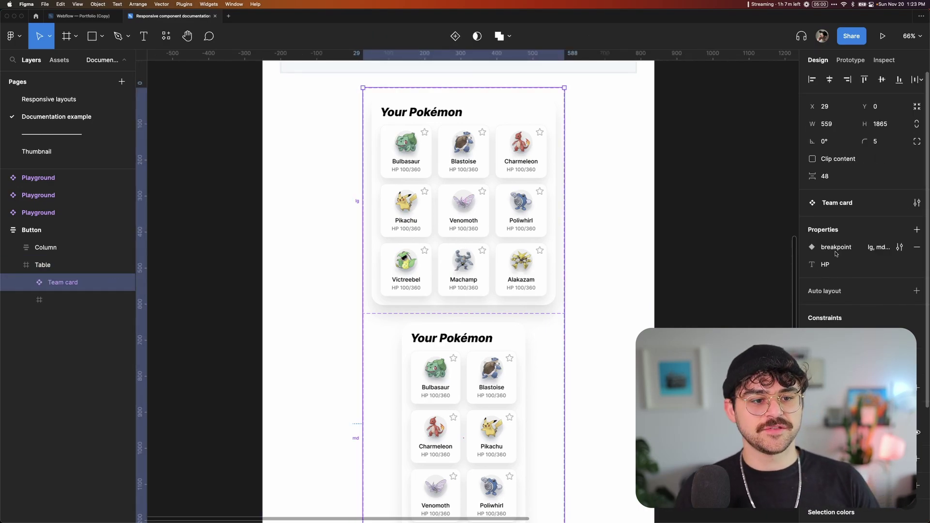
pyautogui.click(483, 171)
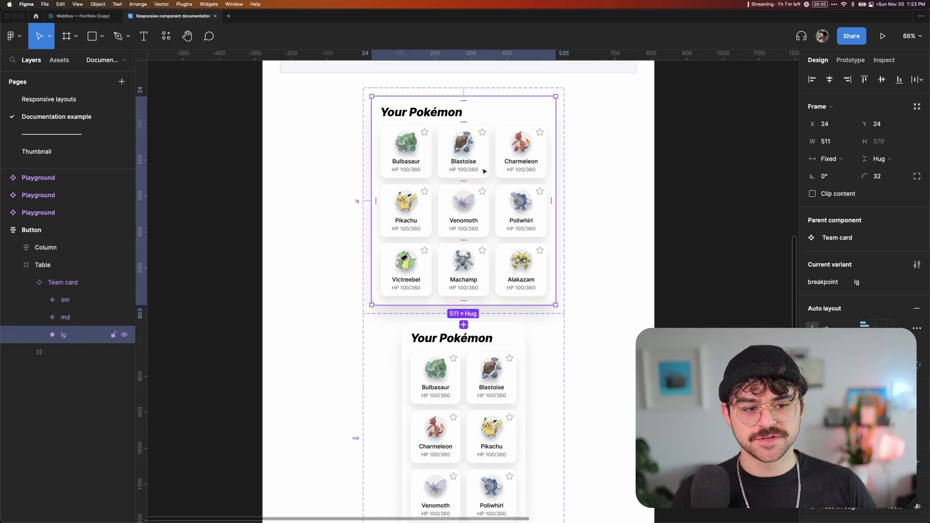
pyautogui.scroll(-3, 472, 194)
pyautogui.click(458, 205)
pyautogui.scroll(-4, 458, 206)
pyautogui.click(464, 340)
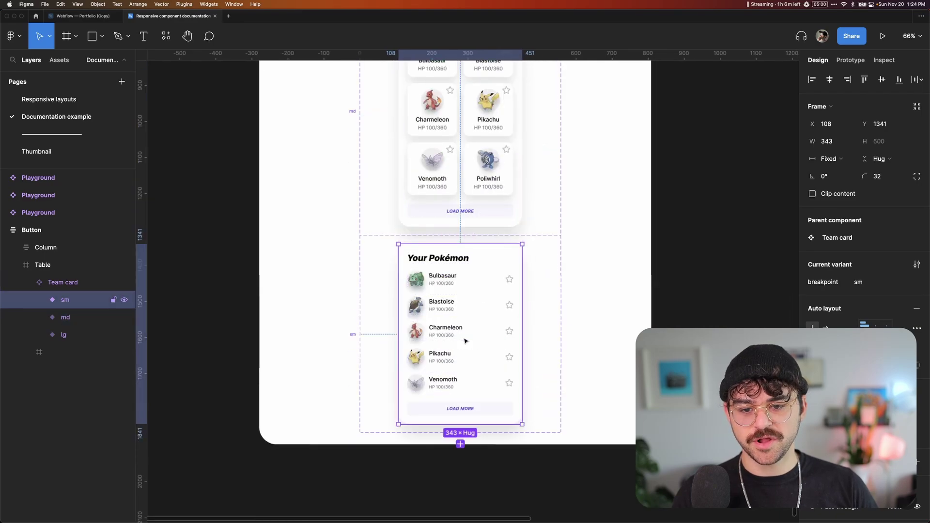
# Step: Compare the card grid of the lg variant with the layouts of the md and sm variants
pyautogui.scroll(8, 465, 341)
pyautogui.click(445, 273)
pyautogui.scroll(3, 440, 226)
pyautogui.scroll(-1, 440, 225)
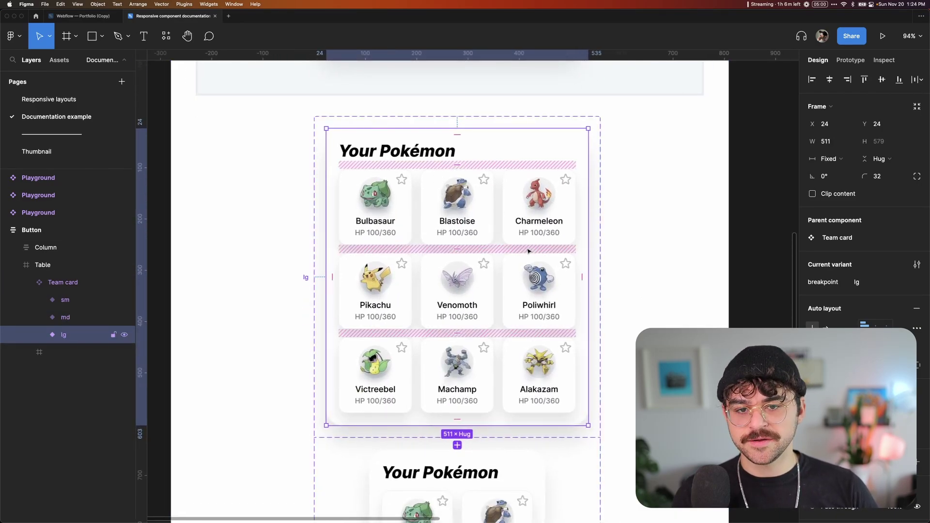
pyautogui.scroll(-8, 528, 250)
pyautogui.click(457, 243)
pyautogui.scroll(1, 458, 243)
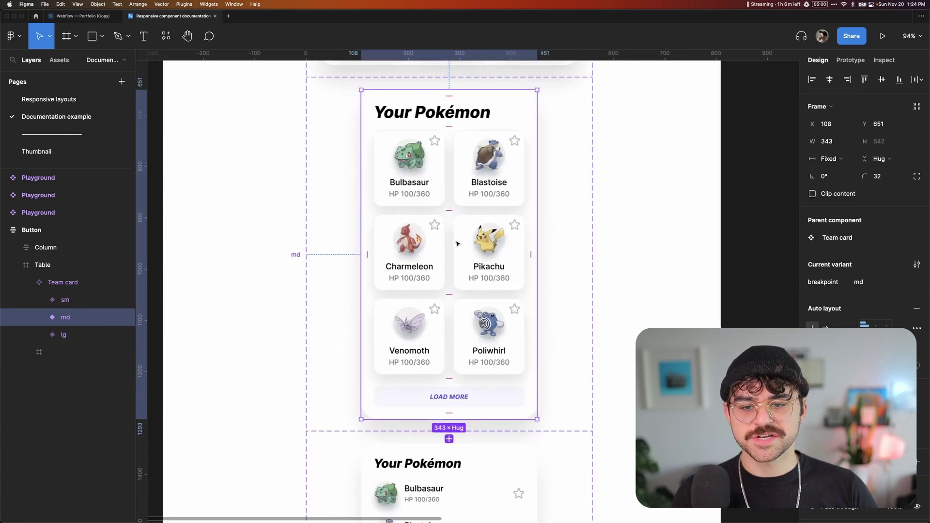
pyautogui.scroll(-5, 477, 326)
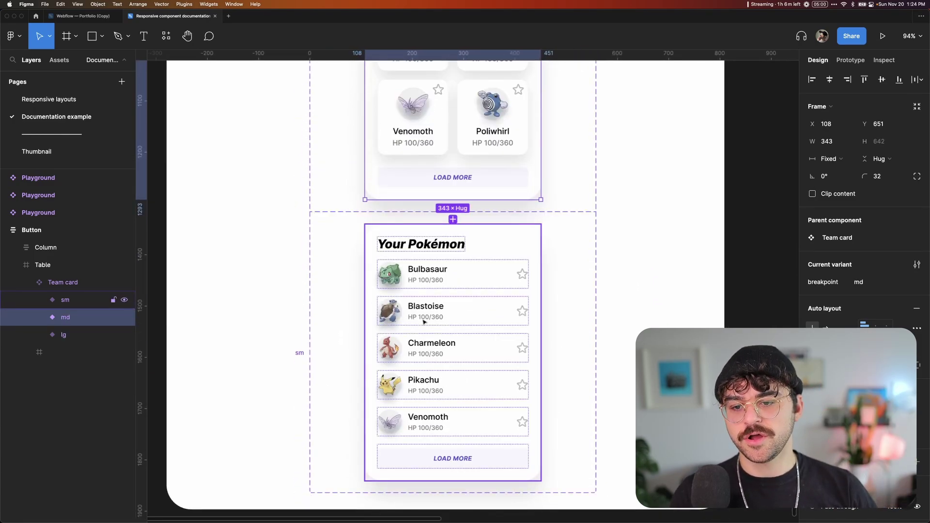
# Step: Inspect the Playground component for the lg breakpoint and its nested auto layout frame and Team card
pyautogui.scroll(-5, 424, 322)
pyautogui.hscroll(8, 424, 322)
pyautogui.scroll(12, 424, 322)
pyautogui.scroll(5, 424, 322)
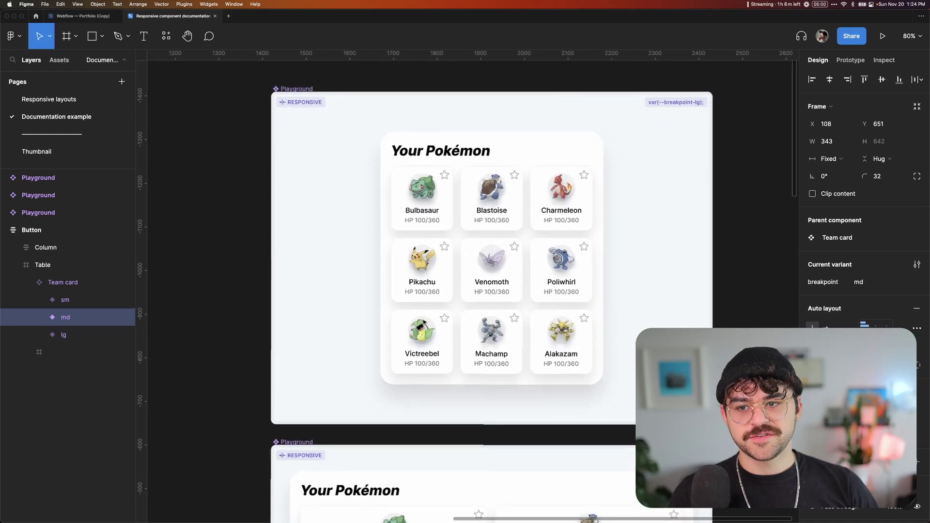
pyautogui.click(299, 90)
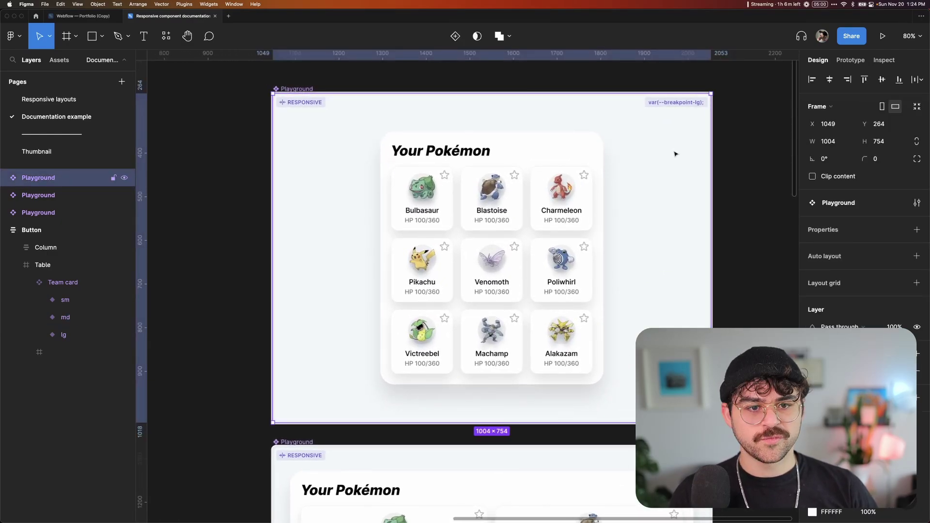
pyautogui.hotkey('shift', '2')
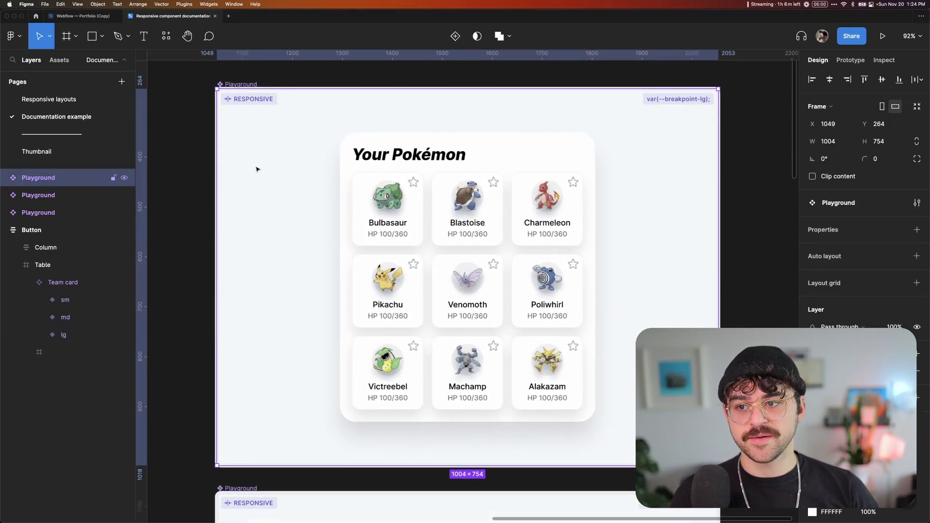
pyautogui.click(510, 186)
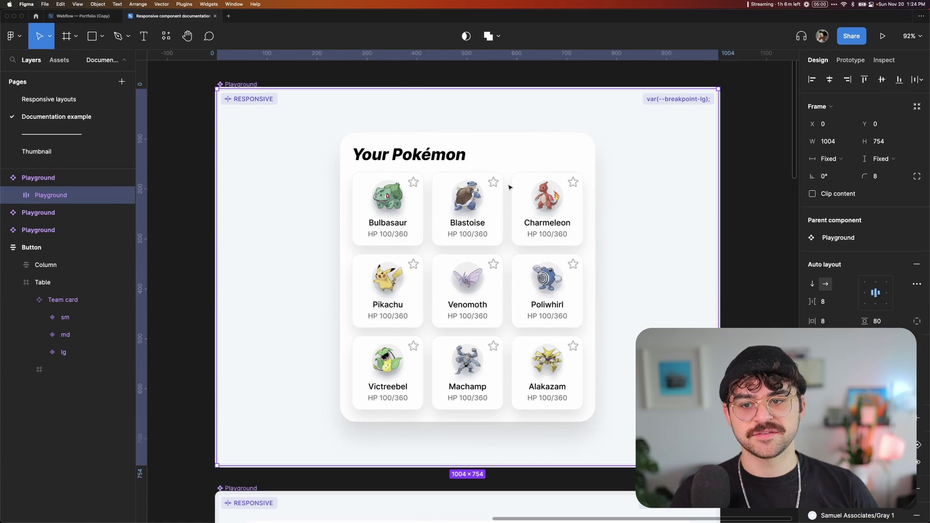
pyautogui.click(499, 210)
pyautogui.click(668, 103)
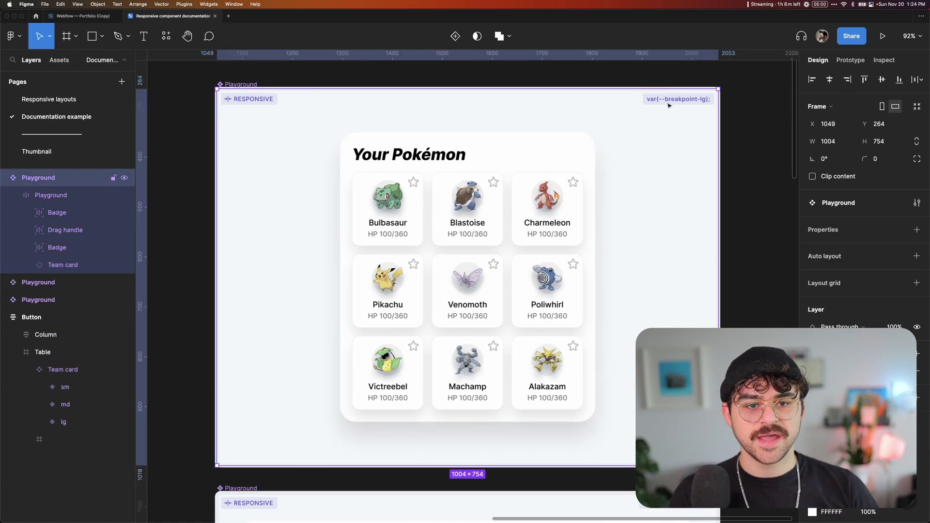
# Step: Inspect the var(--breakpoint-lg); and RESPONSIVE badges in the lg Playground component
pyautogui.scroll(4, 672, 91)
pyautogui.doubleClick(687, 108)
pyautogui.doubleClick(687, 109)
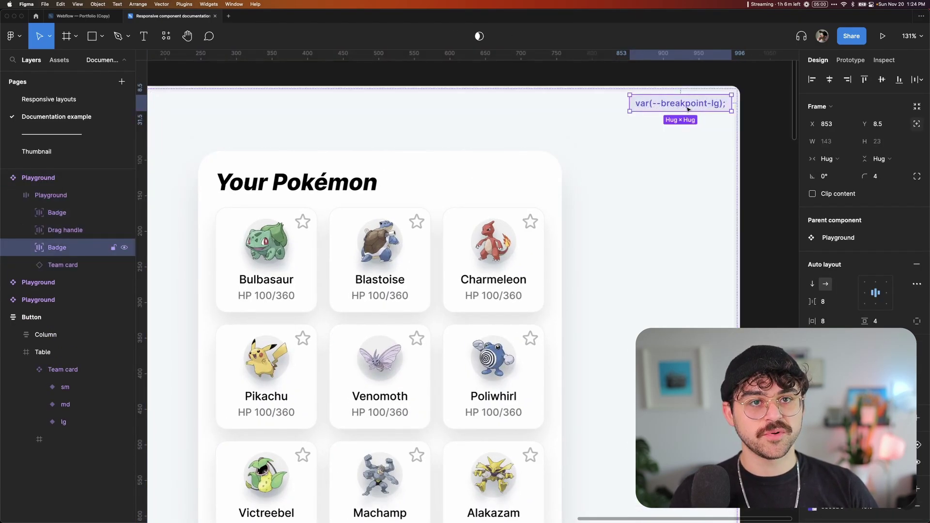
pyautogui.hscroll(-8, 687, 108)
pyautogui.click(461, 106)
pyautogui.hscroll(4, 462, 126)
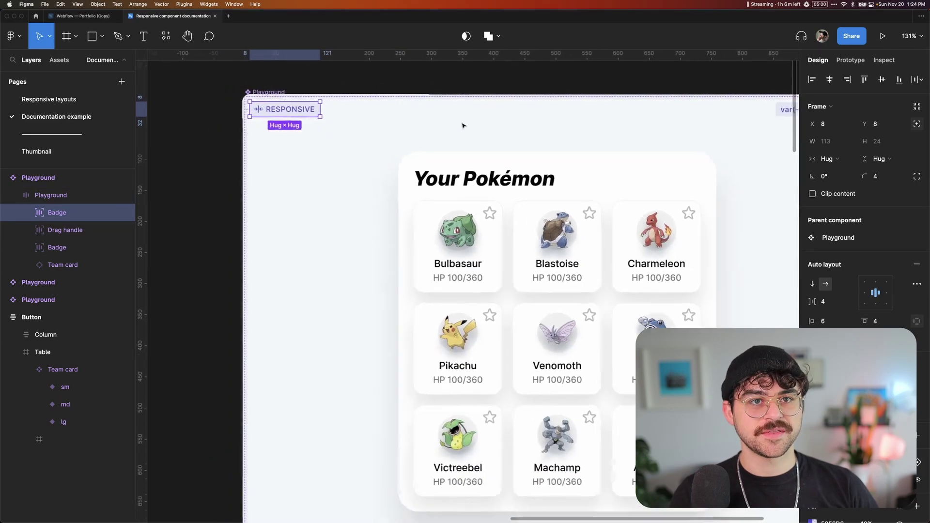
# Step: Examine the Playground component for the md breakpoint, including its badge, inner frame and Team card instance
pyautogui.scroll(-5, 463, 126)
pyautogui.scroll(-10, 426, 194)
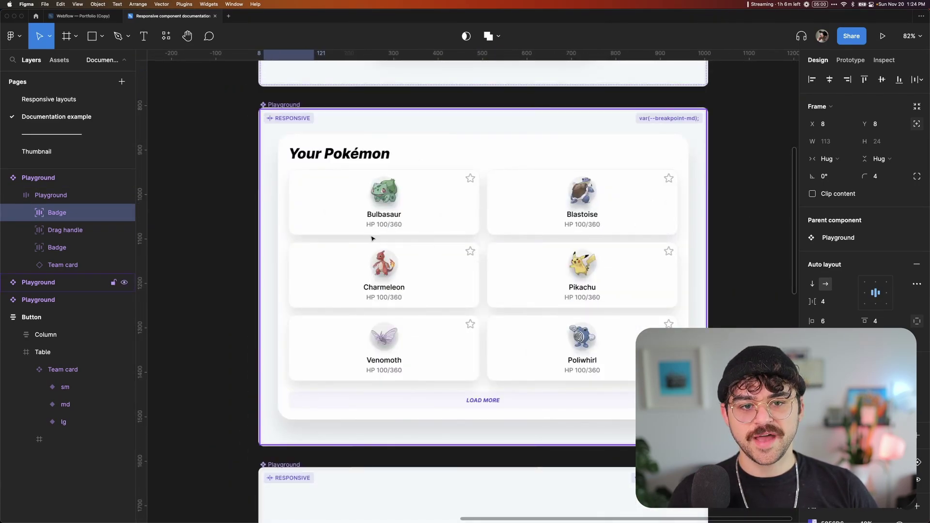
pyautogui.scroll(5, 663, 135)
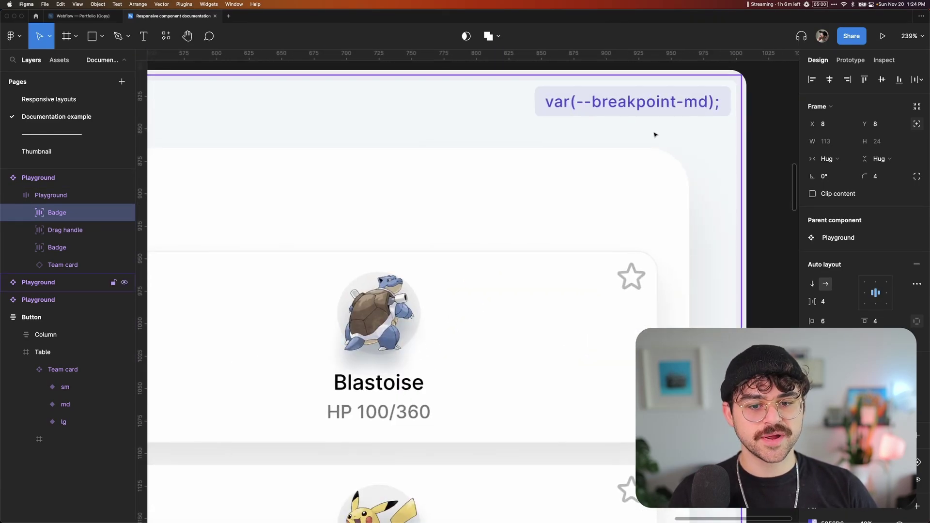
pyautogui.scroll(-2, 655, 137)
pyautogui.scroll(-3, 655, 134)
pyautogui.click(536, 268)
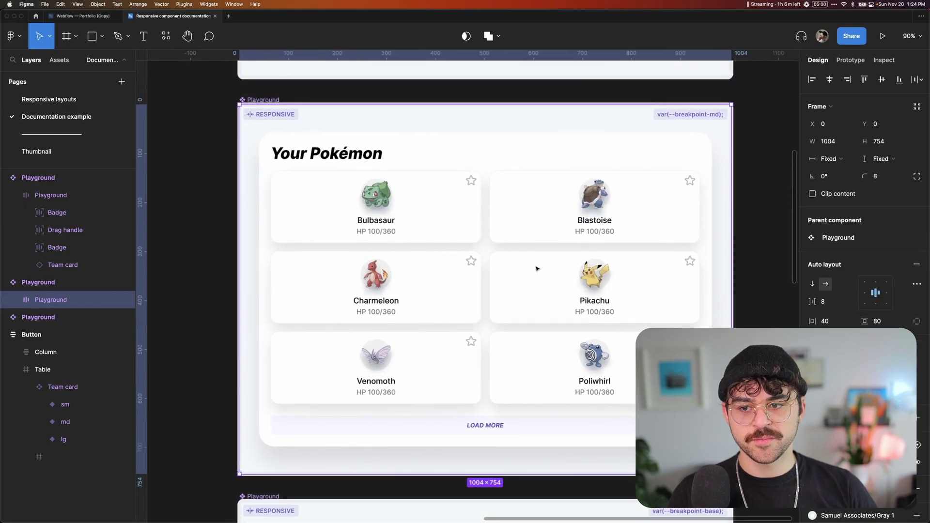
pyautogui.click(536, 268)
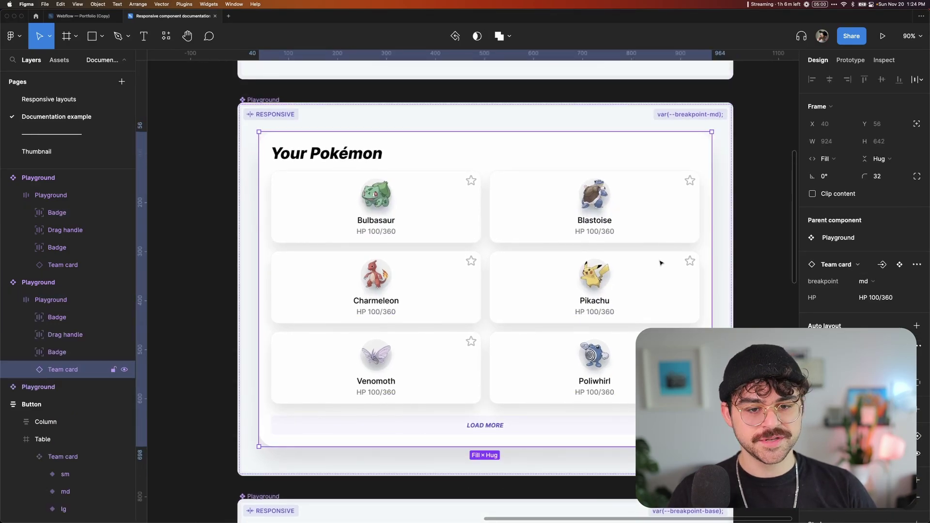
# Step: Examine the Playground component for the base breakpoint, including its badge, inner frame and Team card instance
pyautogui.scroll(-1, 716, 235)
pyautogui.scroll(-15, 499, 218)
pyautogui.click(498, 218)
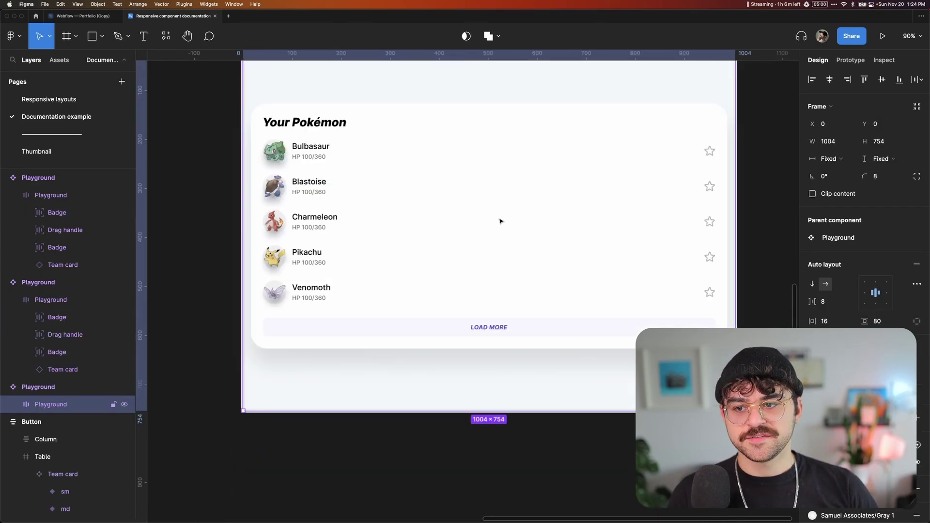
pyautogui.scroll(5, 500, 222)
pyautogui.scroll(5, 628, 150)
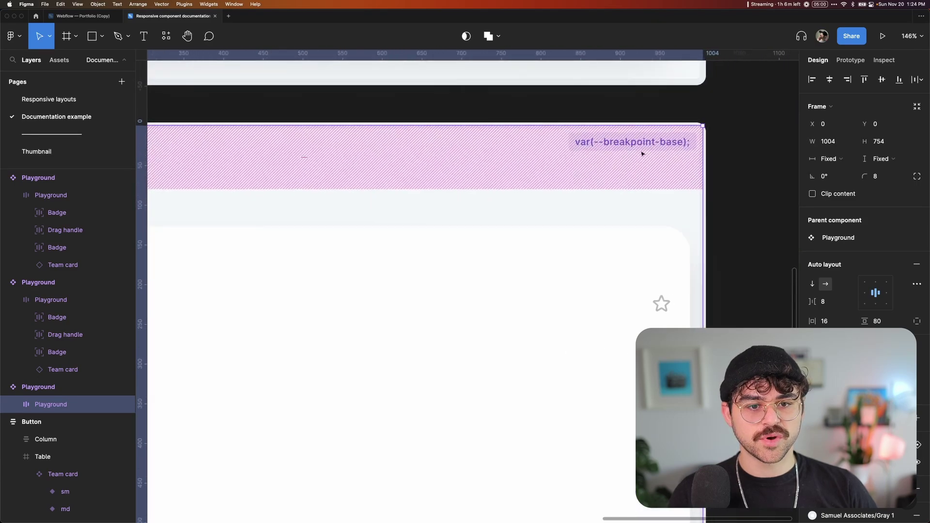
pyautogui.scroll(-3, 800, 130)
pyautogui.scroll(-5, 726, 203)
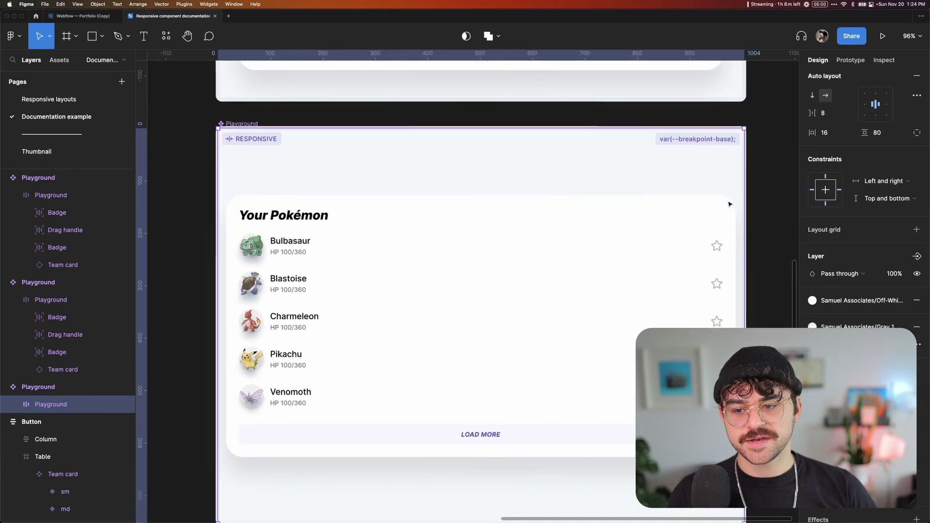
pyautogui.click(589, 265)
pyautogui.scroll(5, 879, 287)
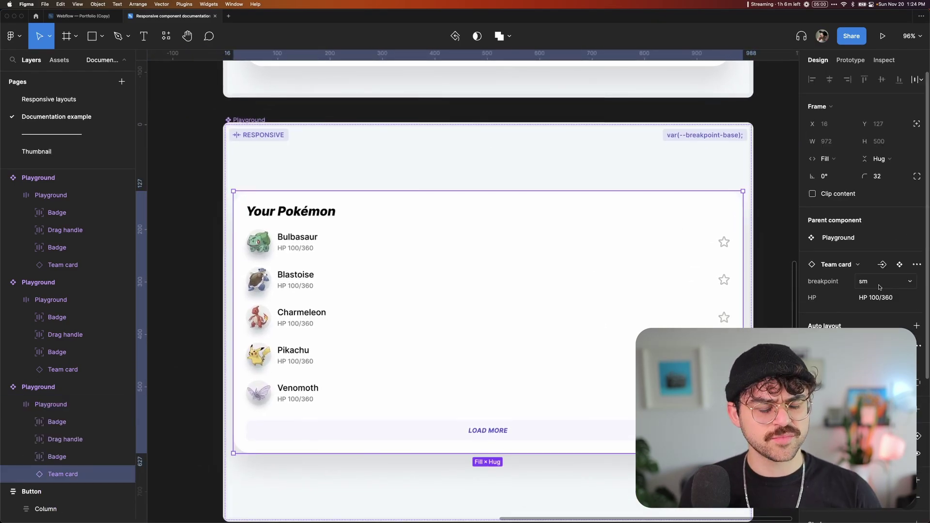
# Step: Change the breakpoint badge text in the base Playground component to var(--breakpoint-sm);
pyautogui.keyDown('super'); pyautogui.click(730, 137); pyautogui.keyUp('super')
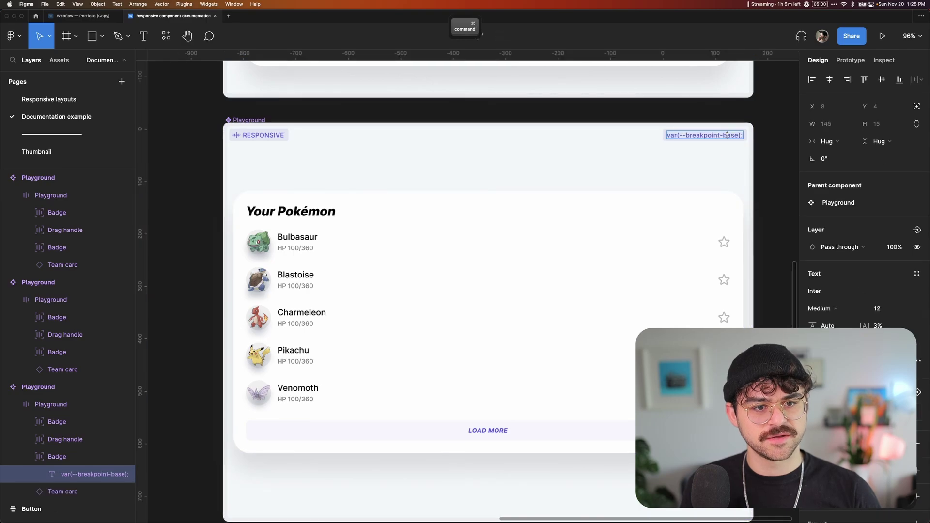
pyautogui.write('sm')
pyautogui.click(489, 239)
pyautogui.doubleClick(490, 239)
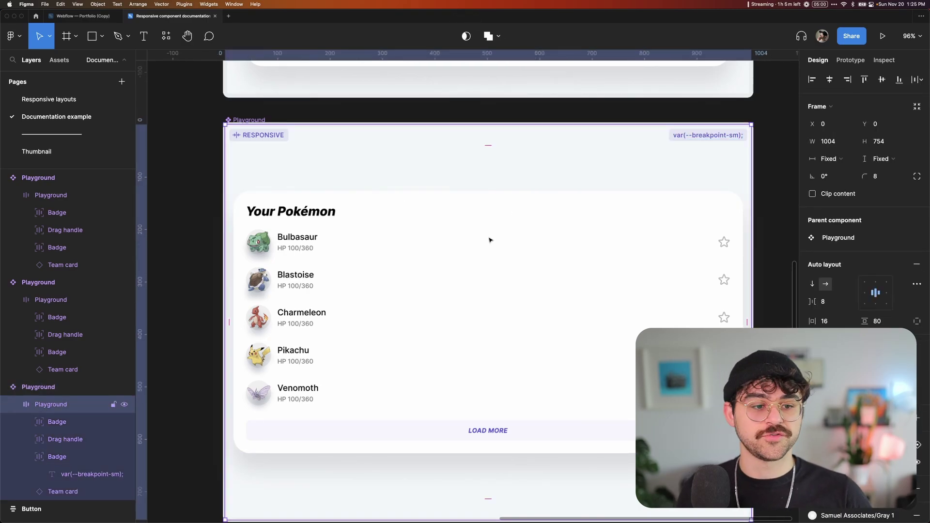
pyautogui.scroll(1, 489, 240)
pyautogui.scroll(-5, 490, 240)
pyautogui.click(664, 224)
# Step: Run the Breakpoints plugin and select the Responsive Layout instance in the Team card documentation
pyautogui.press('super+slash')
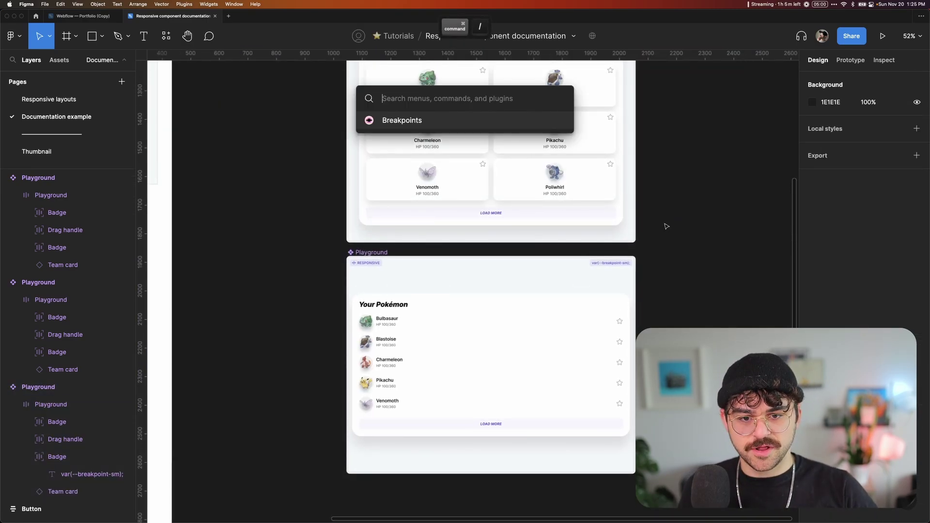
pyautogui.press('Return')
pyautogui.scroll(5, 525, 212)
pyautogui.hscroll(-3, 525, 212)
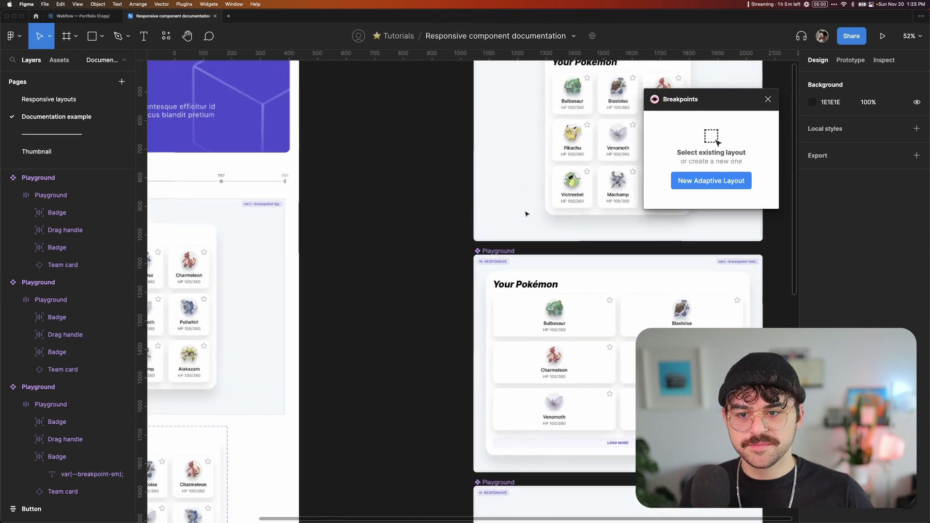
pyautogui.scroll(-2, 353, 203)
pyautogui.doubleClick(282, 222)
# Step: Examine the breakpoint settings the plugin assigns to the sm and lg Playground components
pyautogui.scroll(3, 588, 173)
pyautogui.hscroll(2, 588, 172)
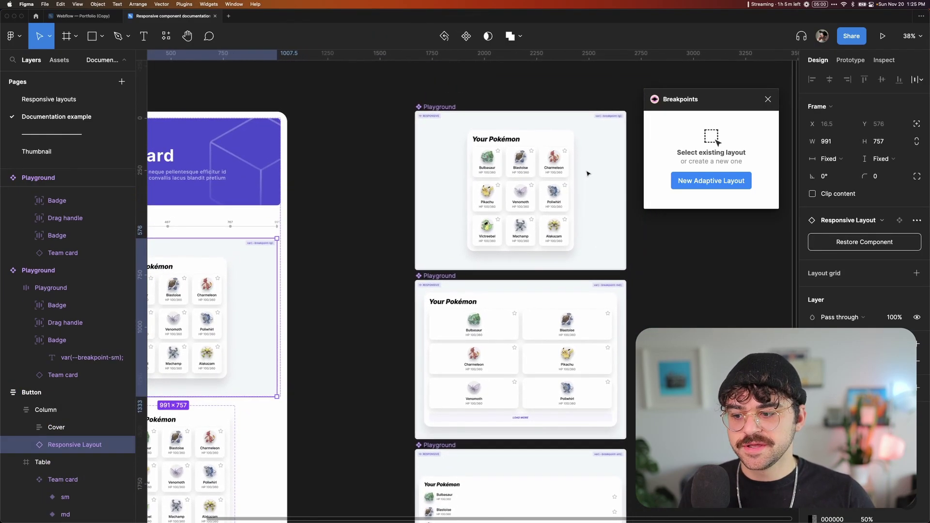
pyautogui.scroll(5, 502, 157)
pyautogui.hscroll(4, 491, 156)
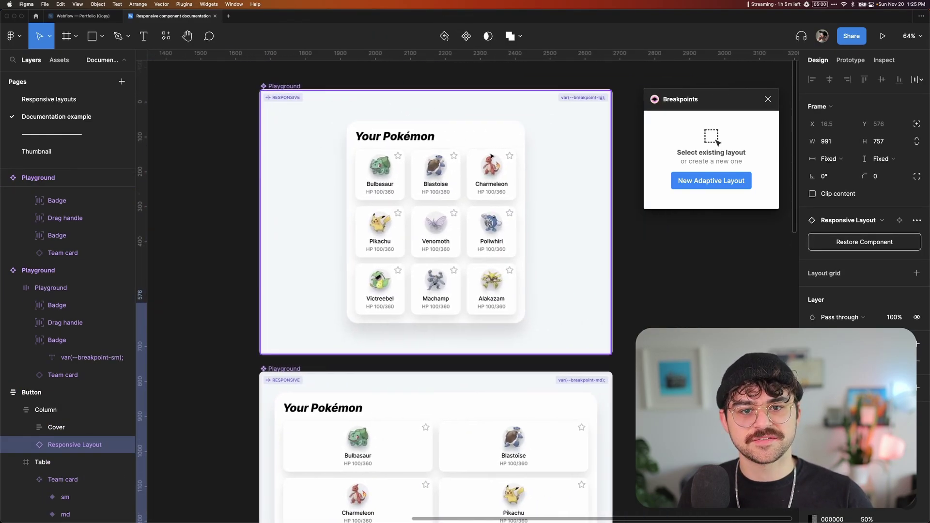
pyautogui.scroll(-5, 408, 177)
pyautogui.scroll(-6, 441, 208)
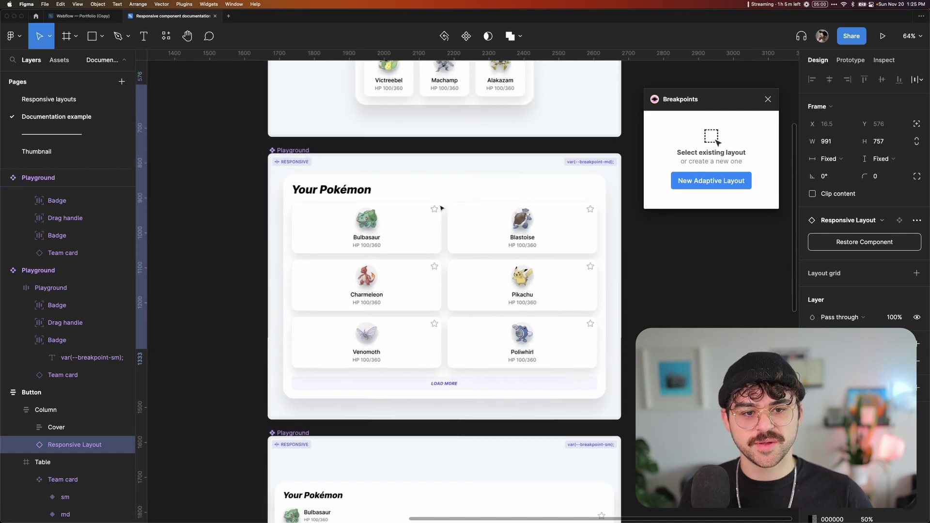
pyautogui.click(465, 323)
pyautogui.scroll(10, 461, 313)
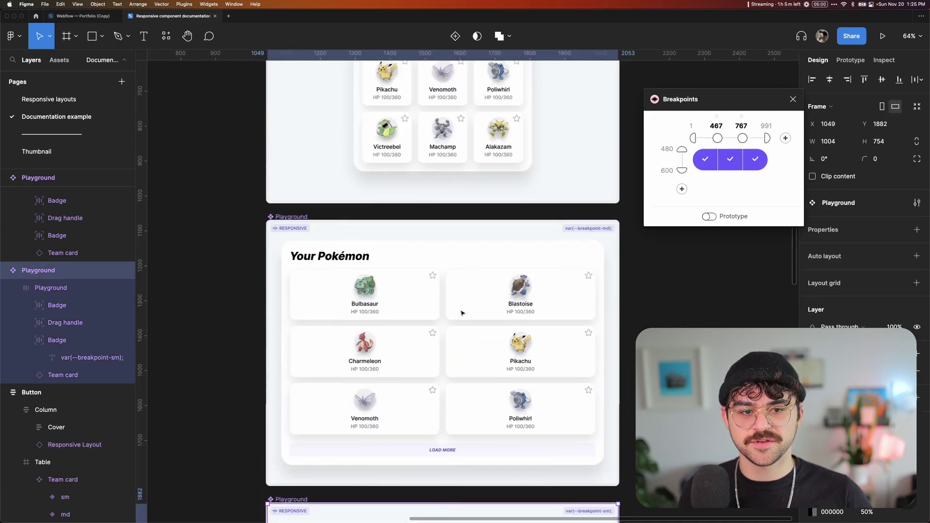
pyautogui.click(601, 279)
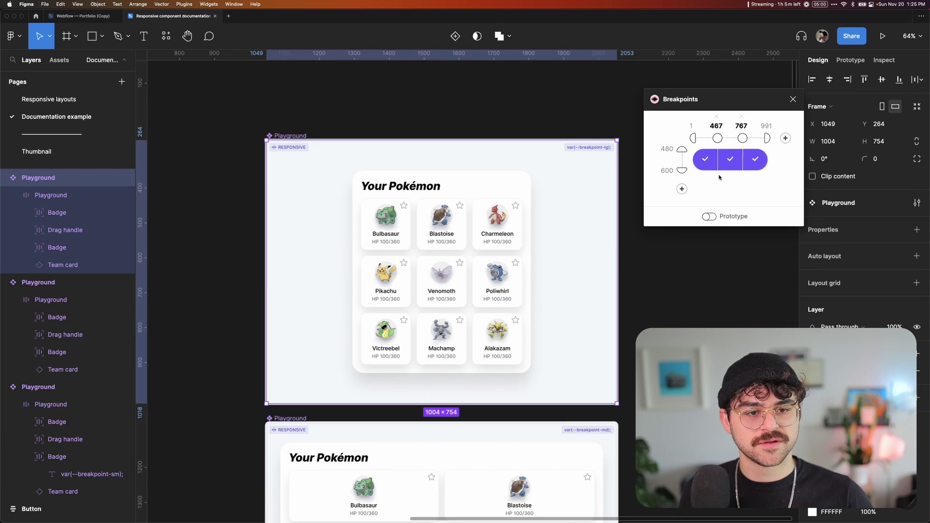
pyautogui.scroll(-3, 546, 166)
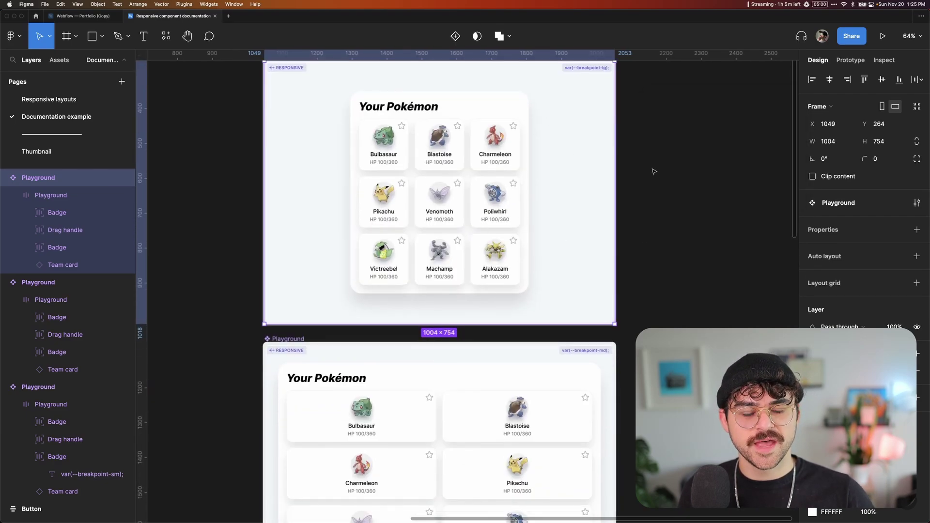
# Step: Inspect the Team card documentation page, including the description text in its cover
pyautogui.hscroll(-12, 654, 171)
pyautogui.scroll(-3, 654, 171)
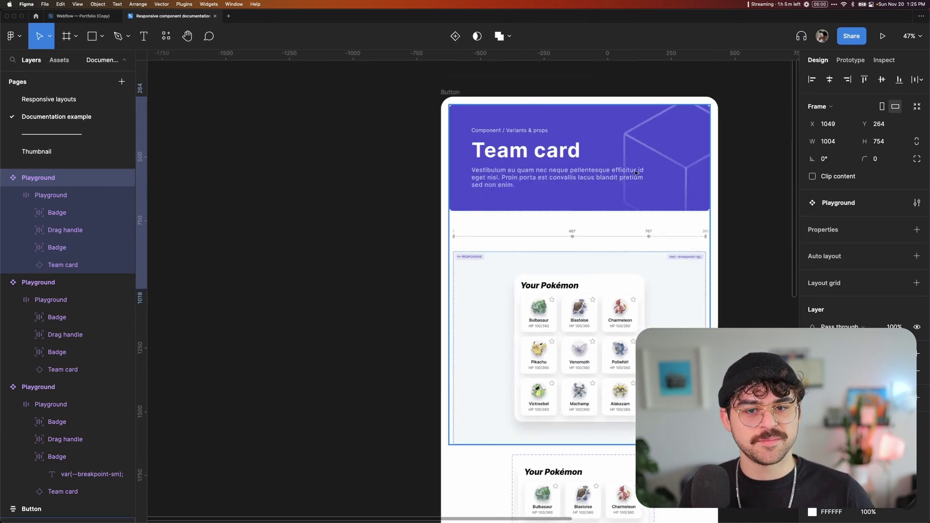
pyautogui.hscroll(2, 635, 173)
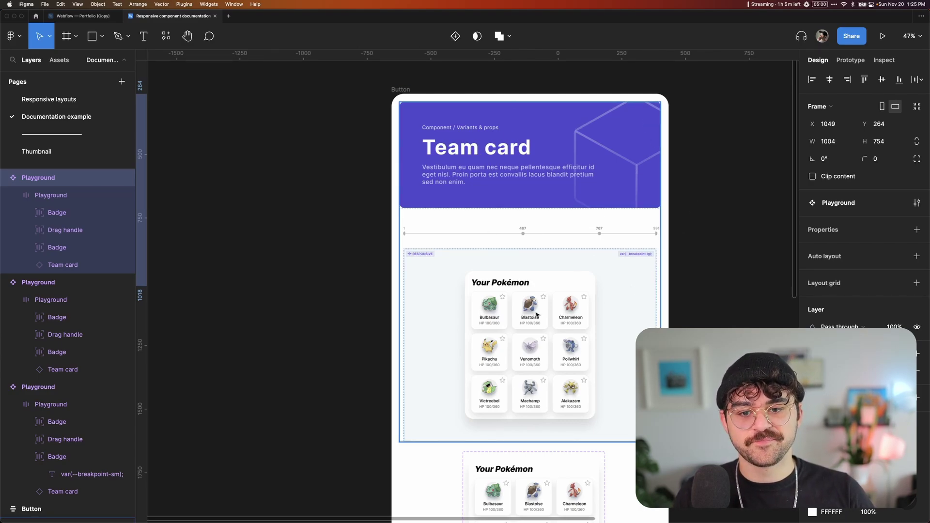
pyautogui.scroll(3, 418, 229)
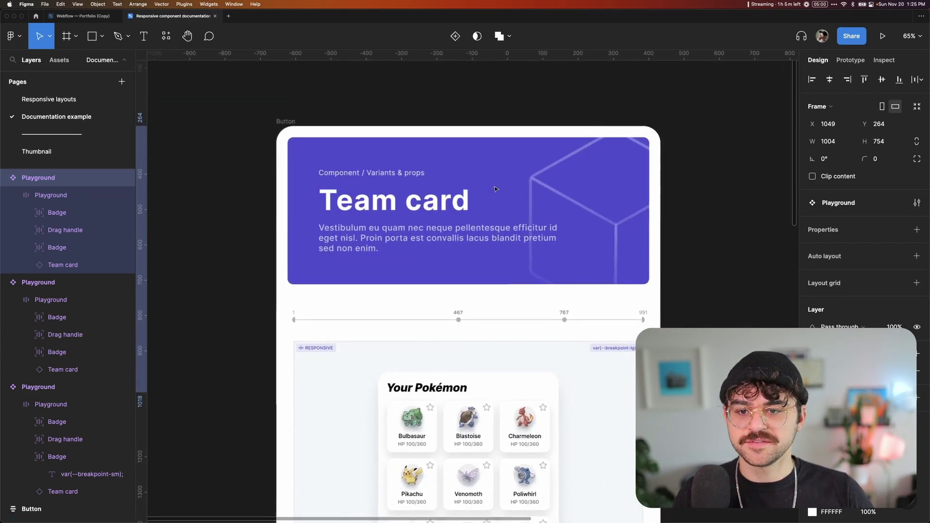
pyautogui.click(396, 236)
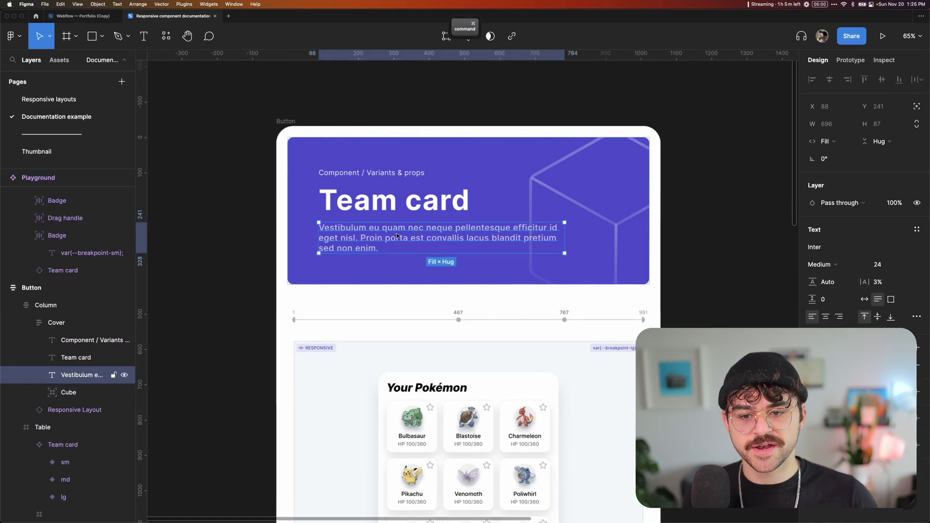
pyautogui.scroll(-3, 487, 267)
# Step: Test the breakpoints of the documentation's Responsive Layout instance by resizing it to 995 wide, then deselect it
pyautogui.click(487, 268)
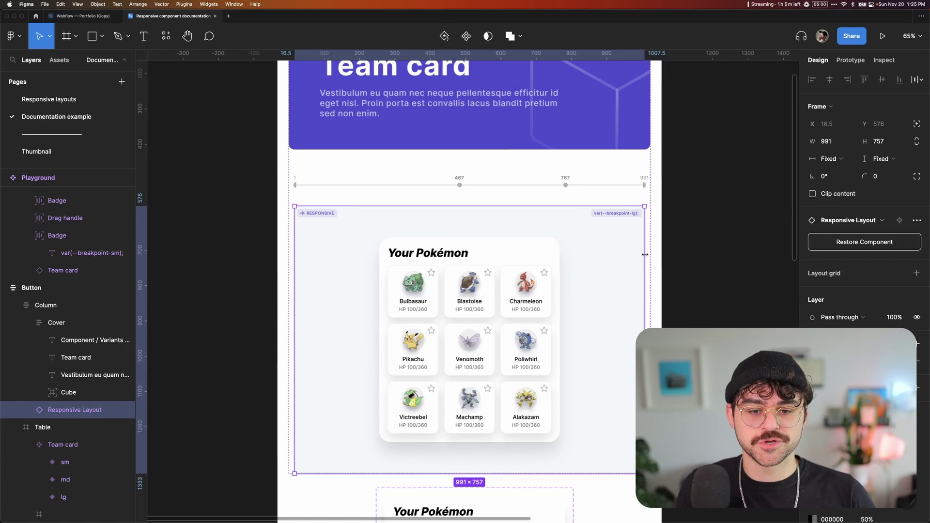
pyautogui.moveTo(669, 255)
pyautogui.mouseDown()
pyautogui.moveTo(677, 256)
pyautogui.moveTo(627, 256)
pyautogui.moveTo(686, 255)
pyautogui.moveTo(511, 232)
pyautogui.moveTo(747, 233)
pyautogui.mouseUp()
pyautogui.press('super+z')
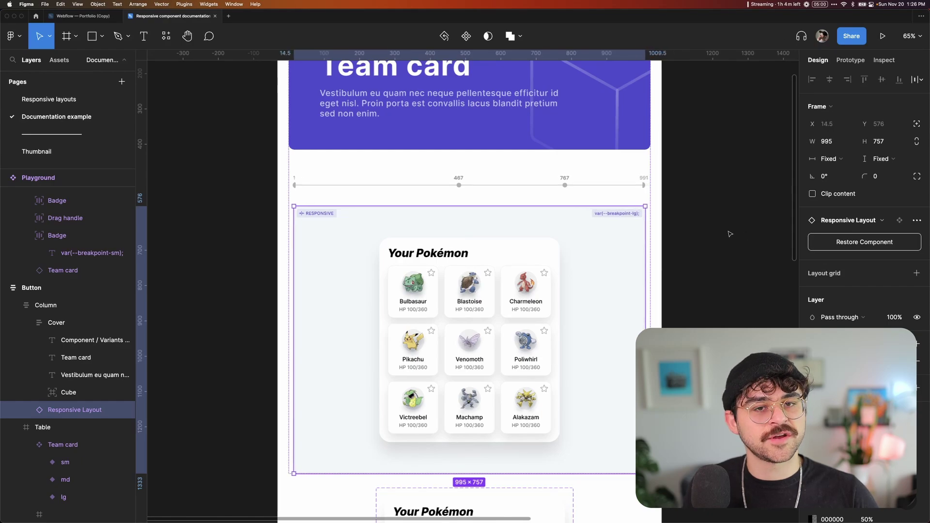
pyautogui.click(726, 233)
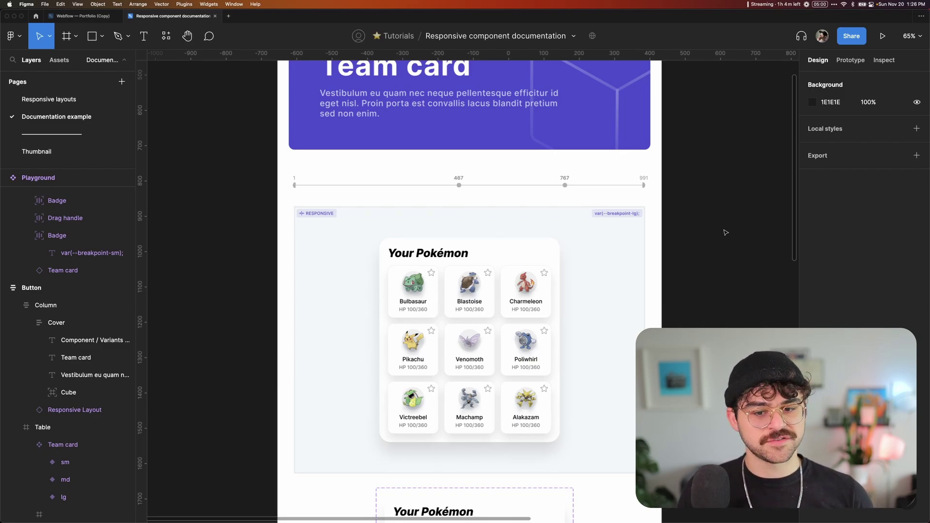
# Step: Resize the Responsive Layout instance below the Team card cover to 1010 wide and deselect it
pyautogui.scroll(-3, 725, 233)
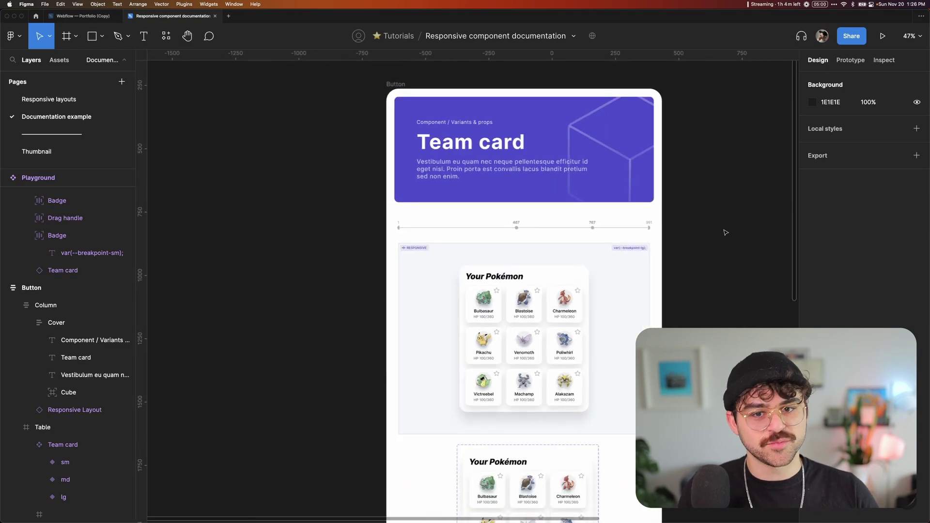
pyautogui.click(615, 295)
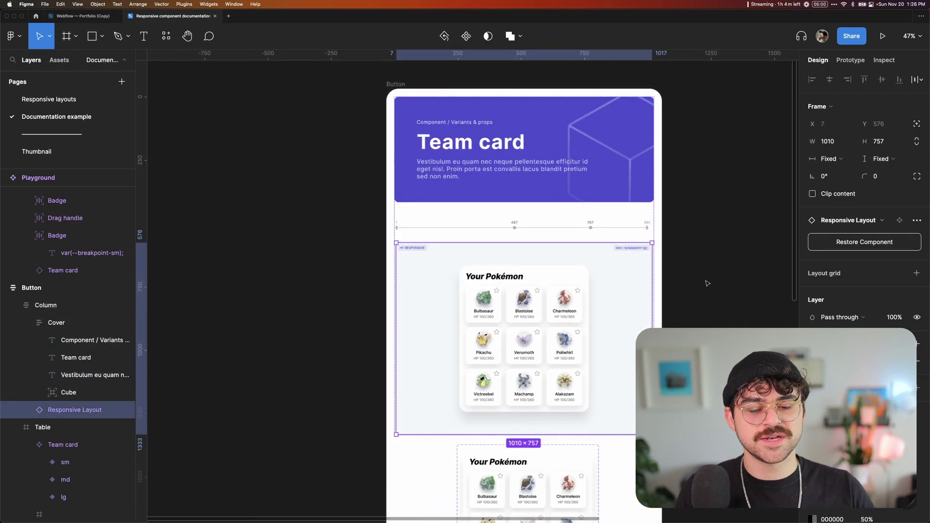
pyautogui.scroll(3, 681, 274)
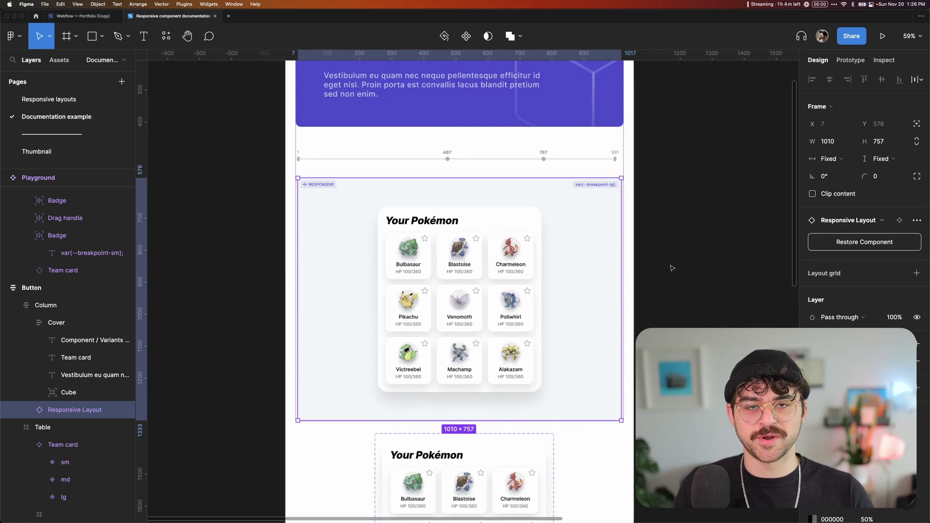
pyautogui.click(671, 236)
pyautogui.scroll(-5, 671, 236)
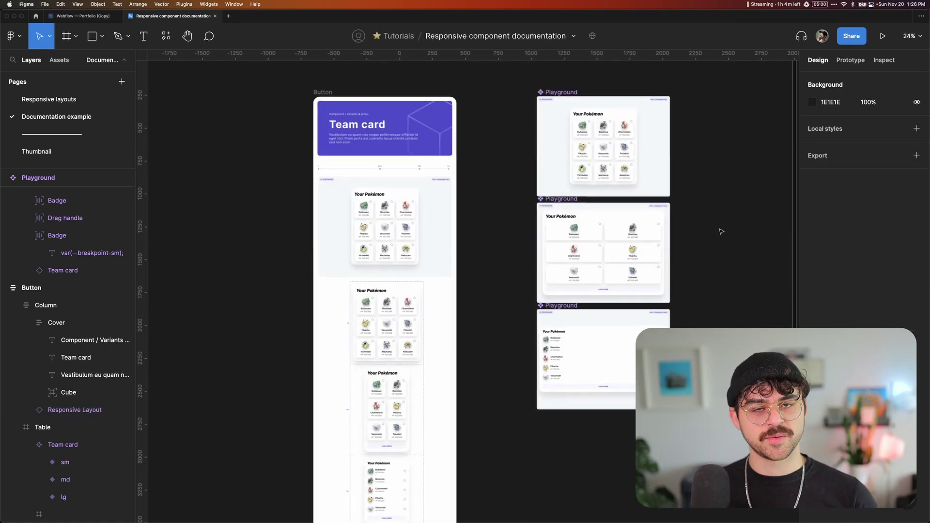